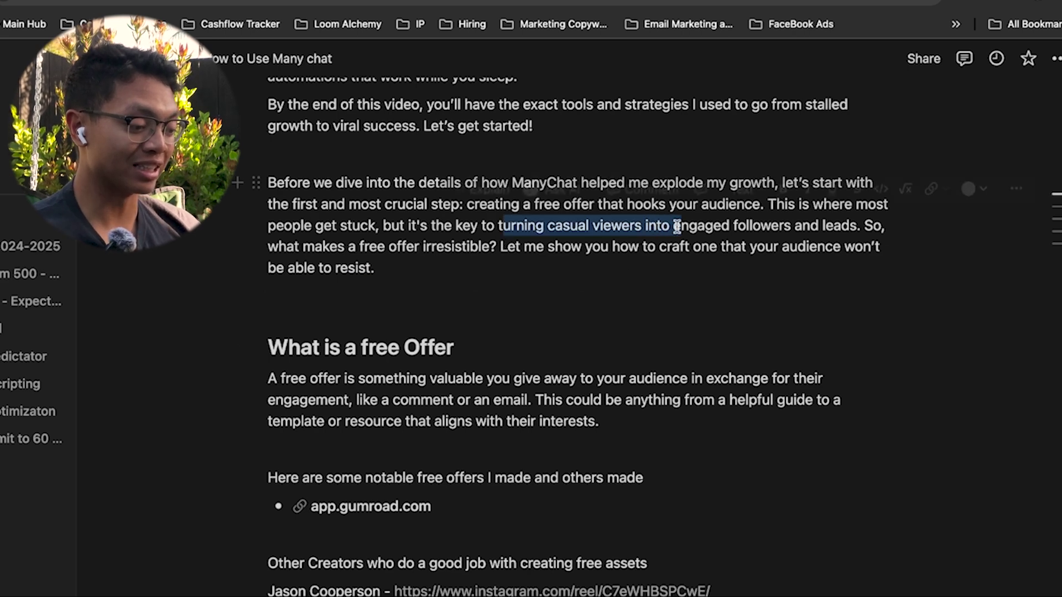
- Read the definition under "What is a free Offer" in the notes, highlighting its heading and key phrases
left_click(738, 230)
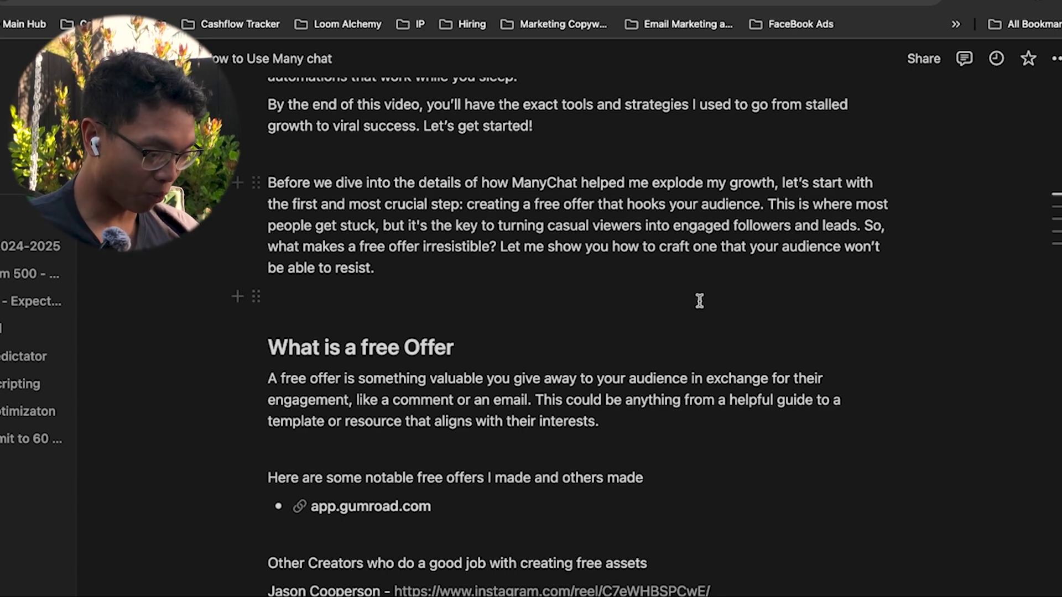
scroll(697, 300, "down", 5)
left_click_drag(256, 222, 410, 221)
left_click(304, 249)
left_click_drag(354, 253, 651, 284)
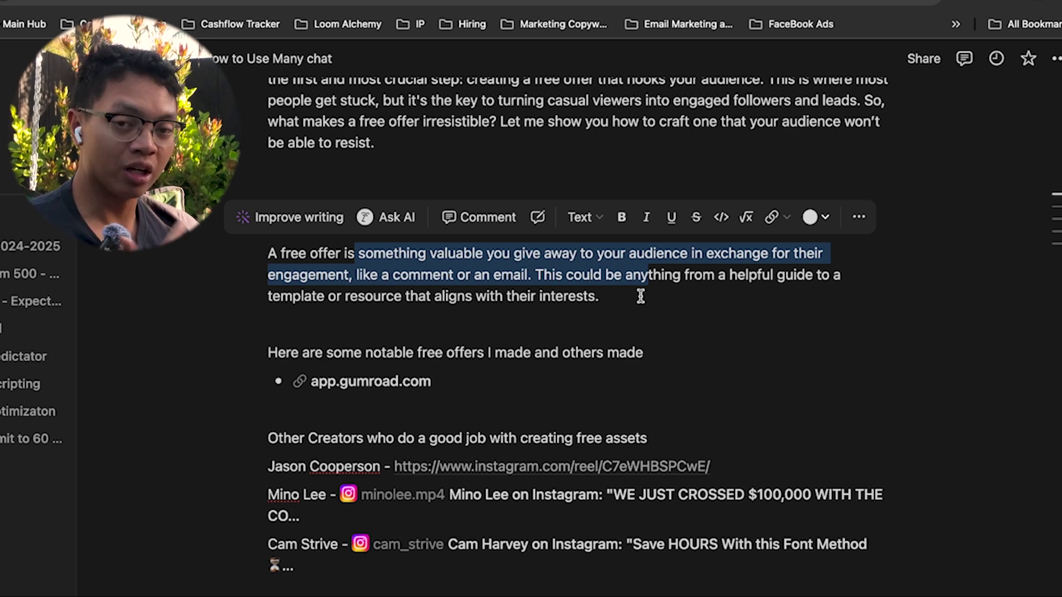
left_click(588, 296)
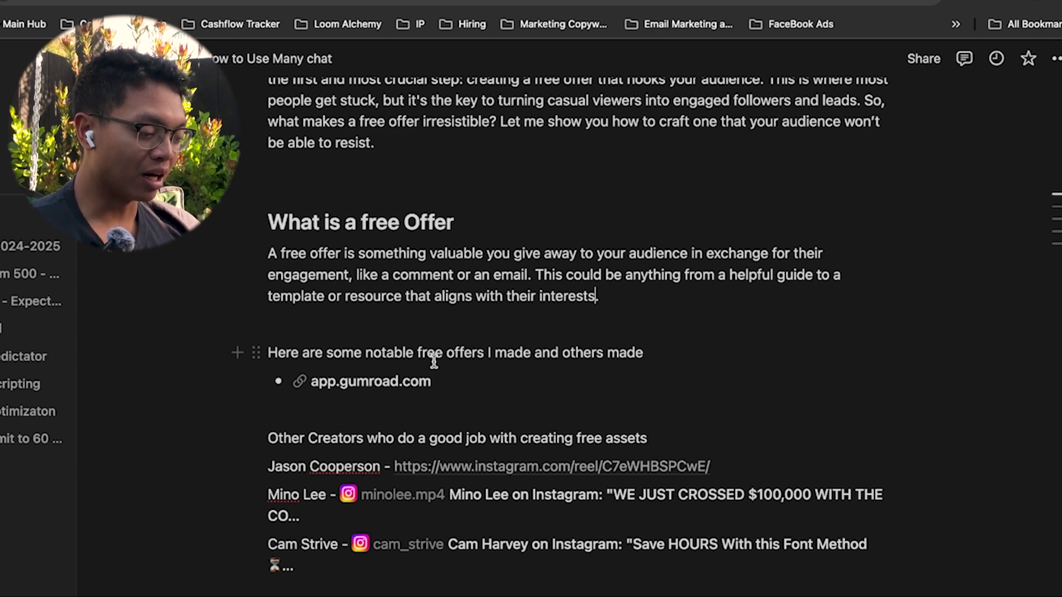
- Open the app.gumroad.com link and examine the product list with its sales, revenue and prices
left_click(423, 382)
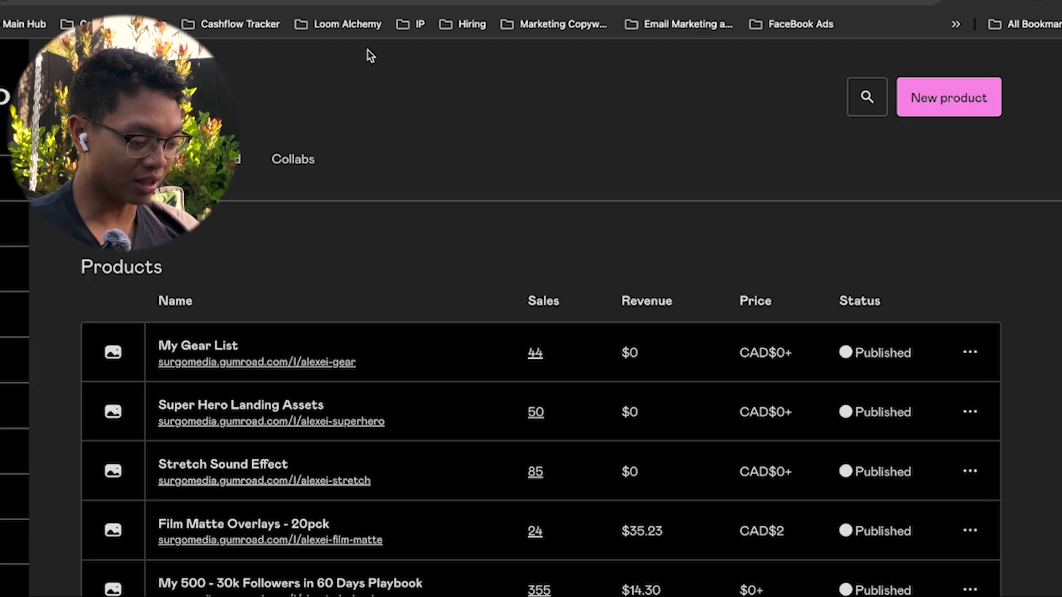
scroll(368, 307, "down", 6)
scroll(369, 318, "up", 3)
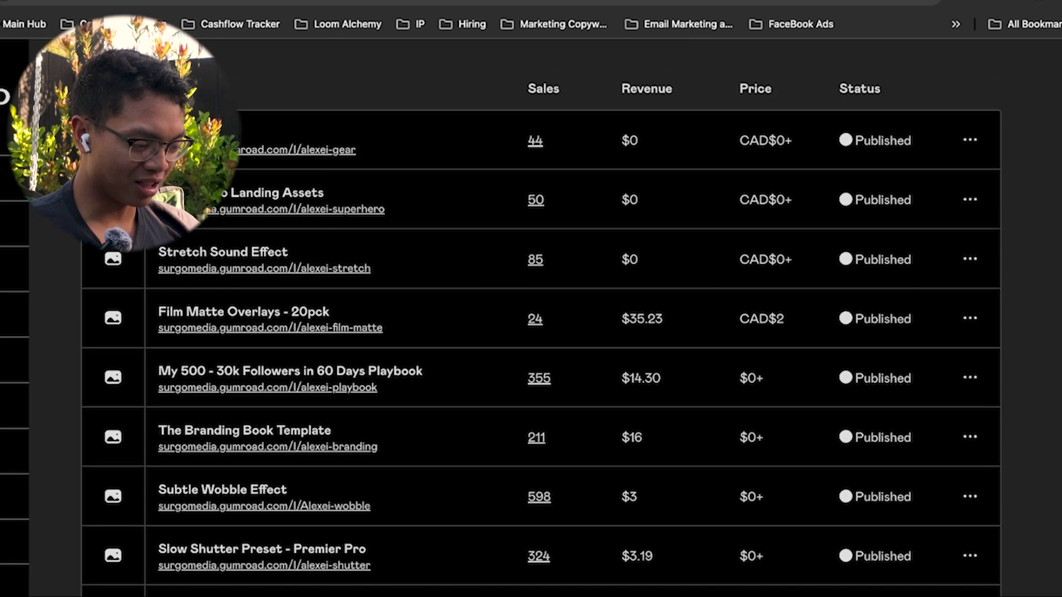
scroll(146, 255, "down", 3)
scroll(147, 256, "up", 3)
scroll(149, 265, "down", 2)
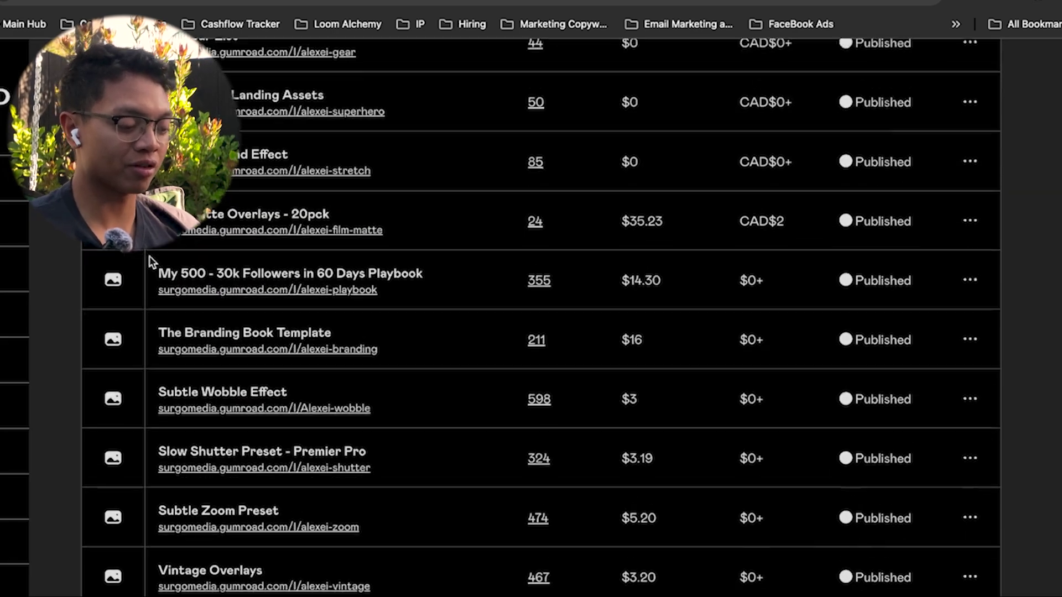
scroll(363, 386, "down", 1)
scroll(372, 403, "up", 1)
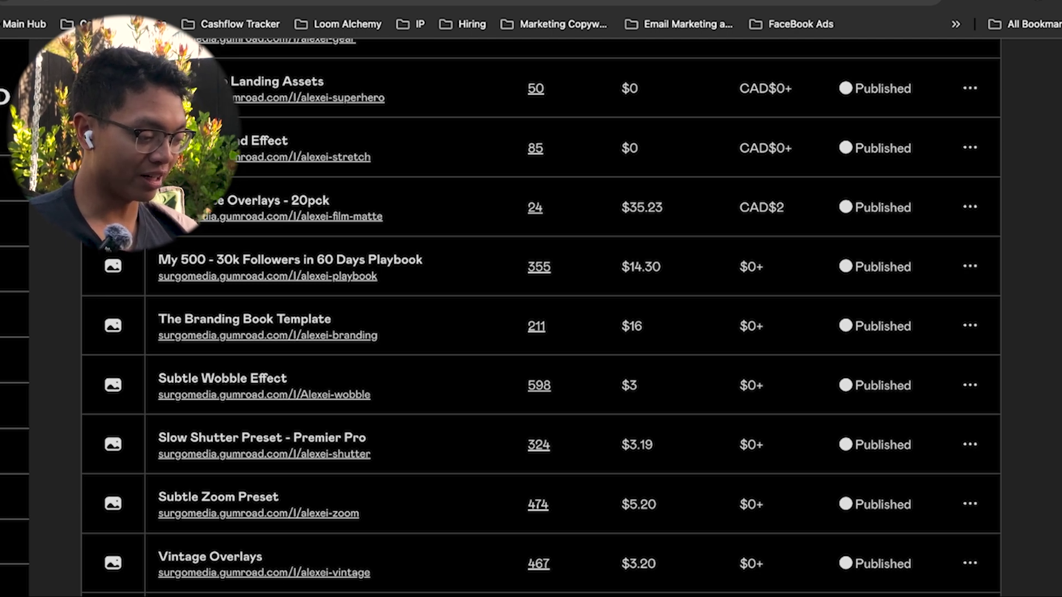
scroll(476, 585, "up", 2)
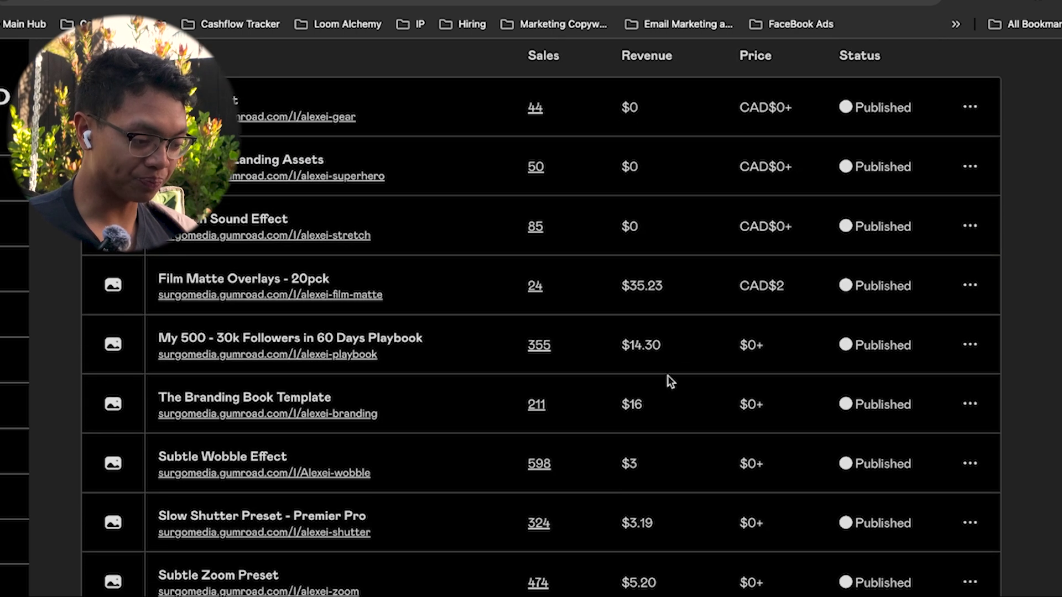
scroll(443, 337, "down", 3)
scroll(436, 343, "up", 2)
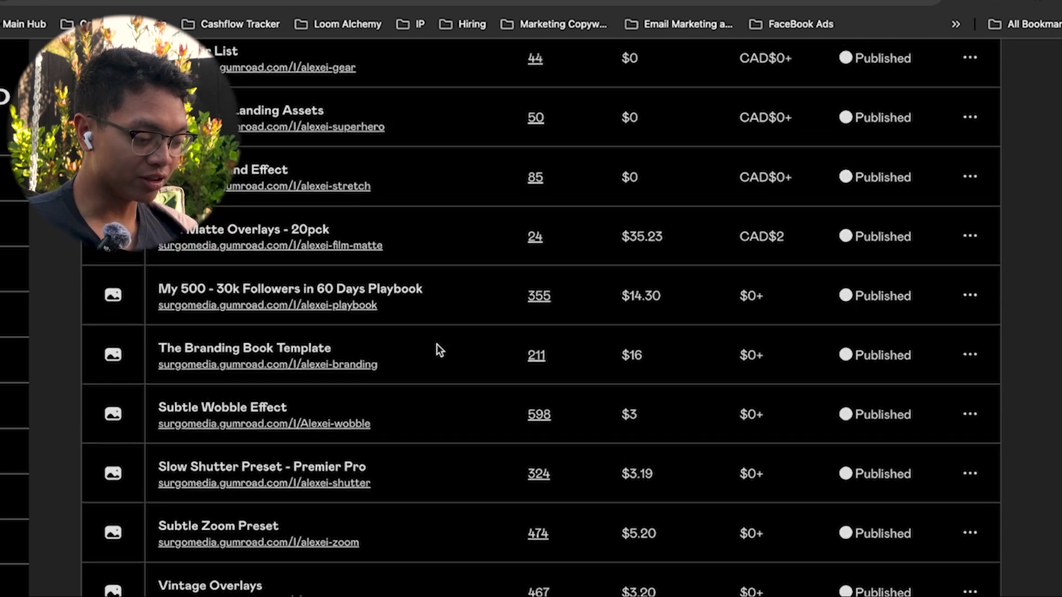
scroll(273, 491, "down", 2)
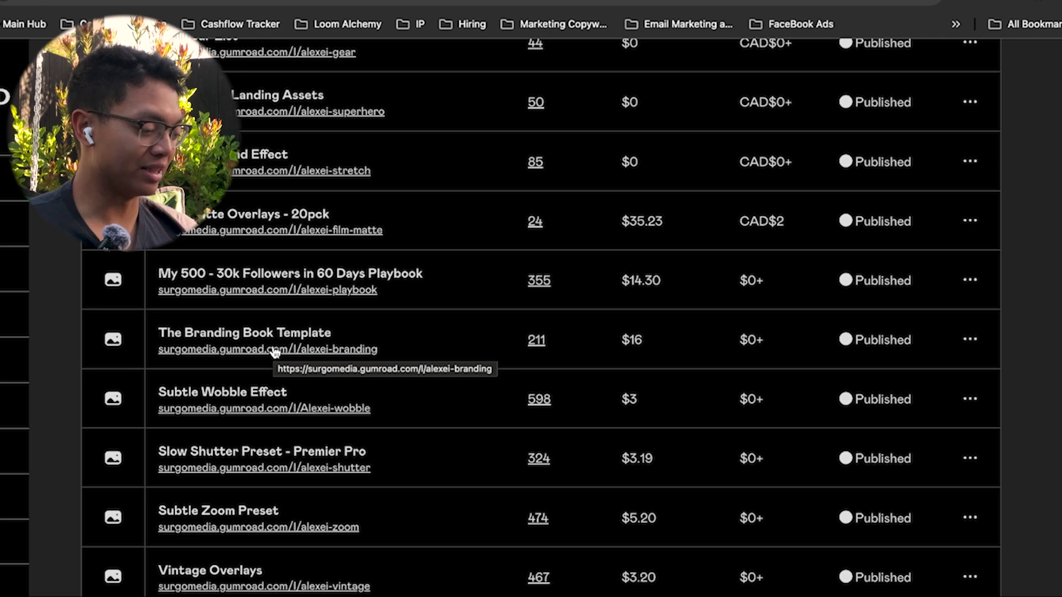
scroll(308, 258, "up", 1)
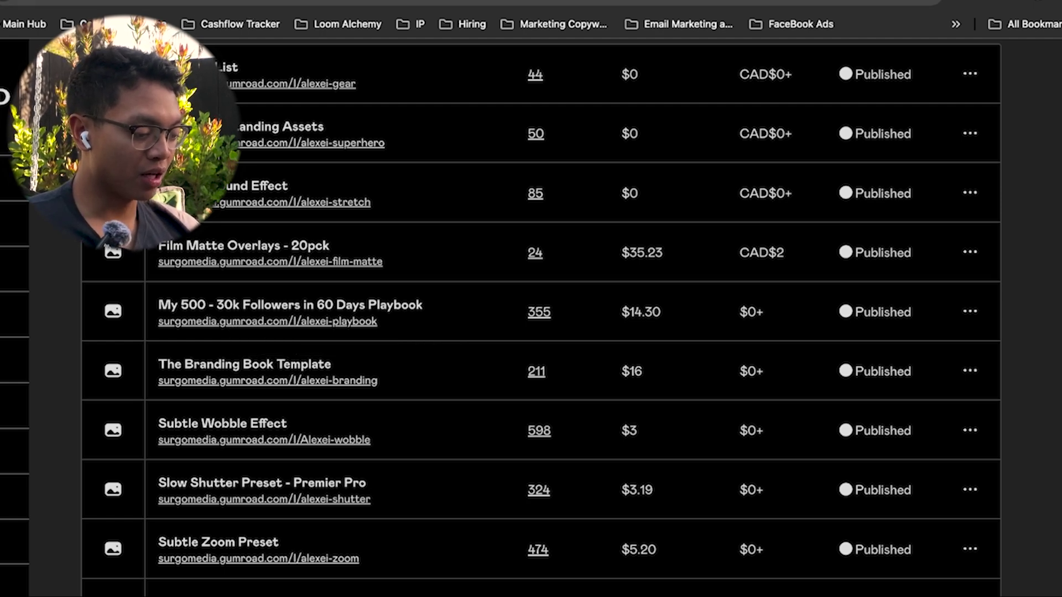
left_click(248, 2)
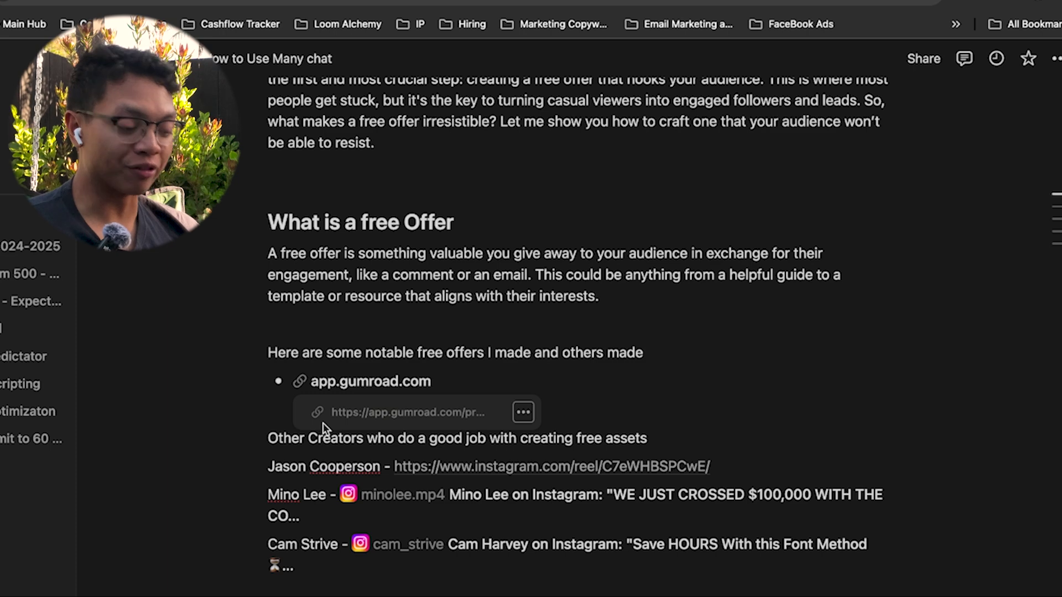
- Open the first Instagram reel linked under the creators' free assets and view its background music library offer
scroll(526, 493, "down", 2)
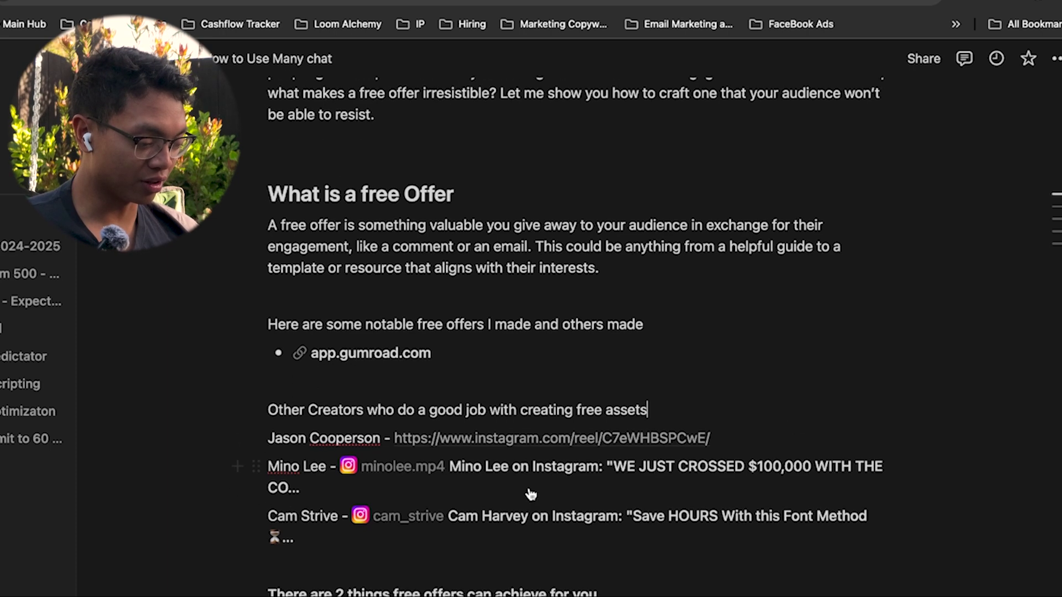
left_click(467, 436)
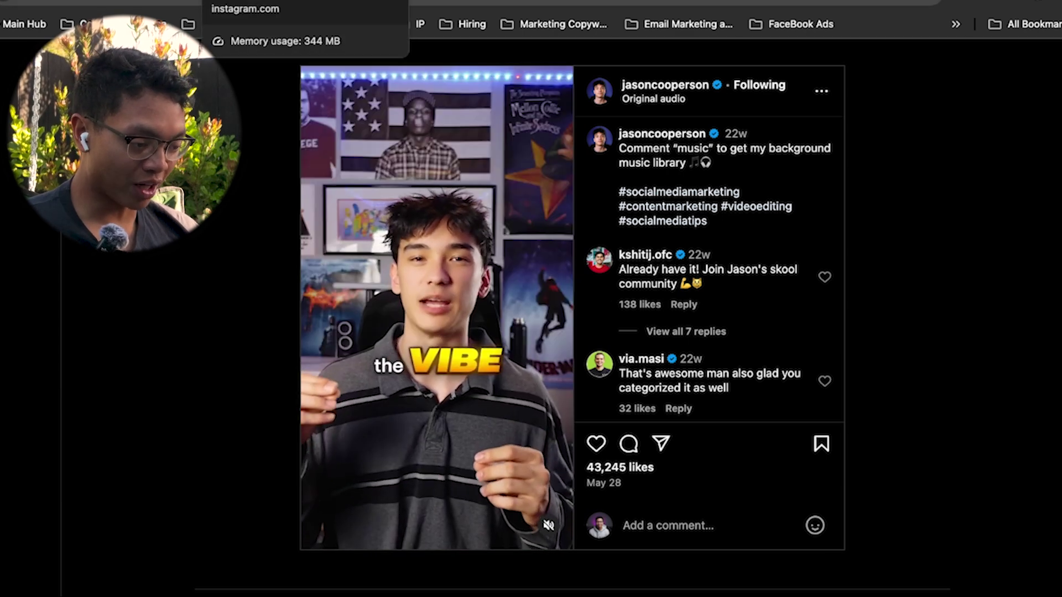
left_click(248, 2)
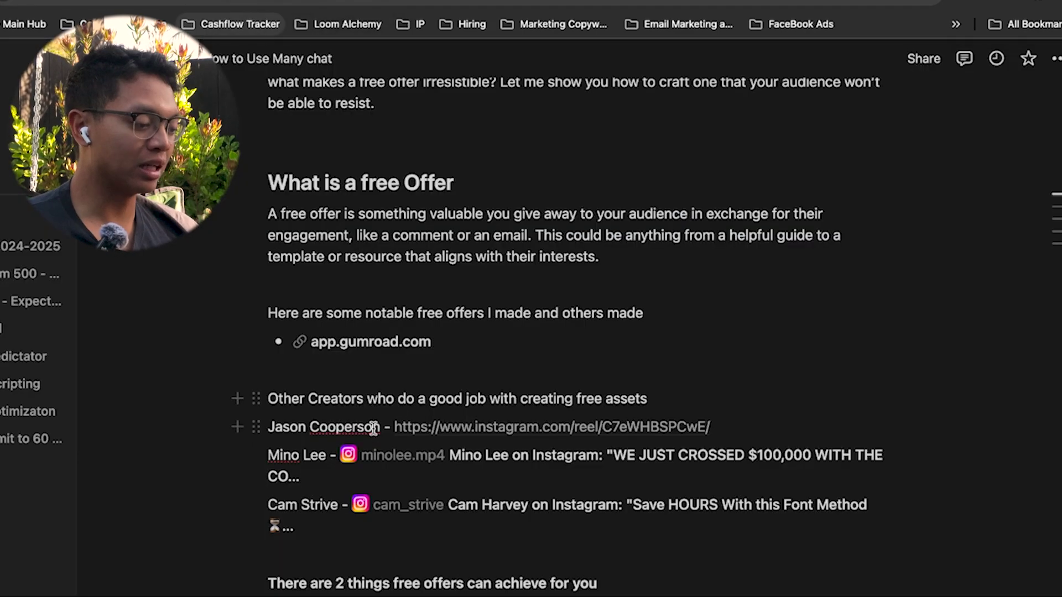
- Open the "WE JUST CROSSED $100,000" reel and read its caption and comments for the free offer keyword
left_click(431, 462)
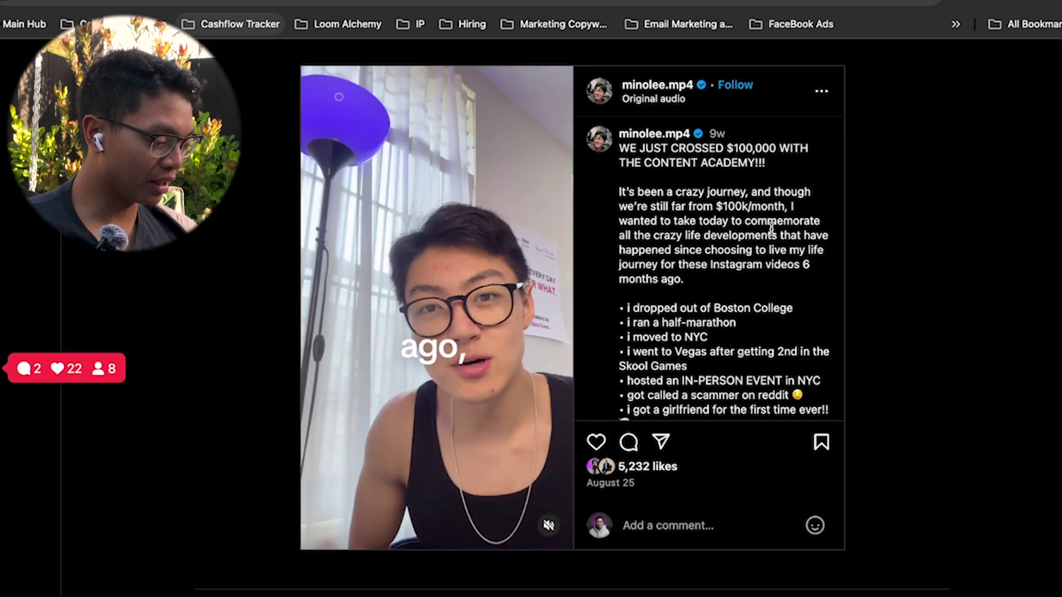
scroll(774, 250, "down", 2)
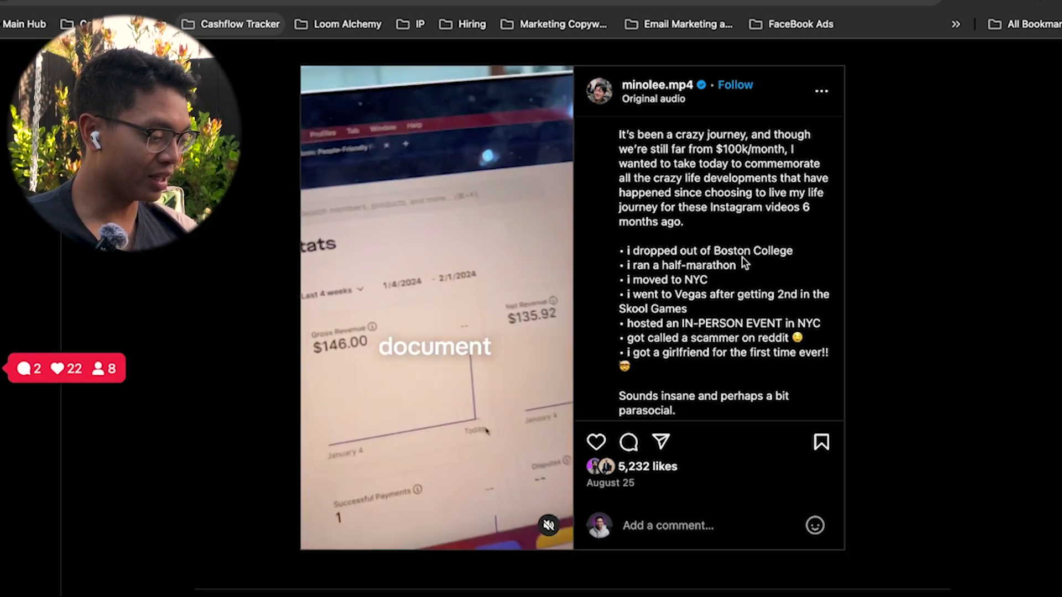
scroll(741, 257, "down", 6)
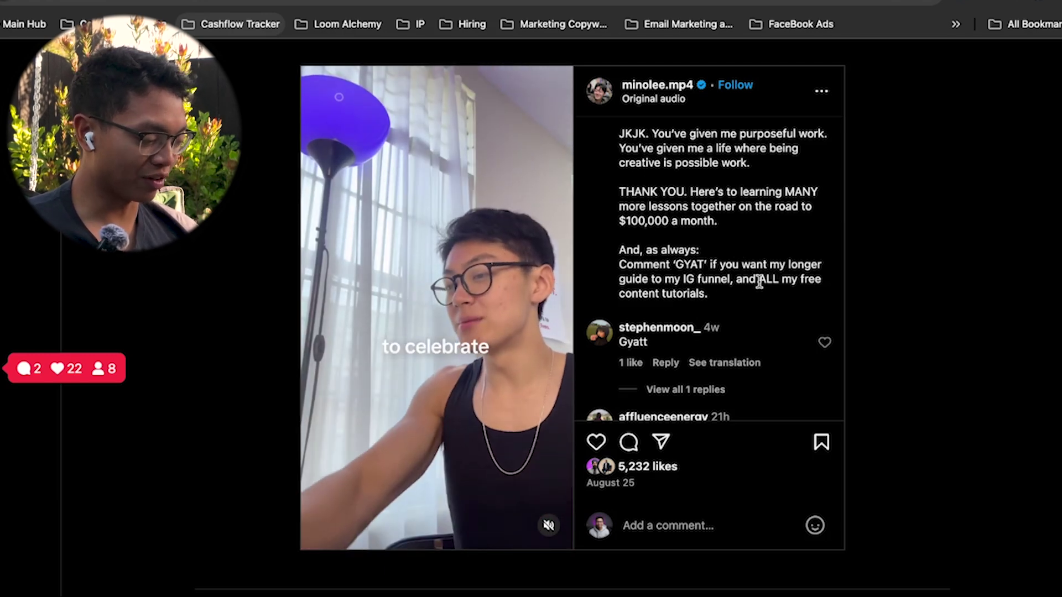
scroll(725, 293, "down", 3)
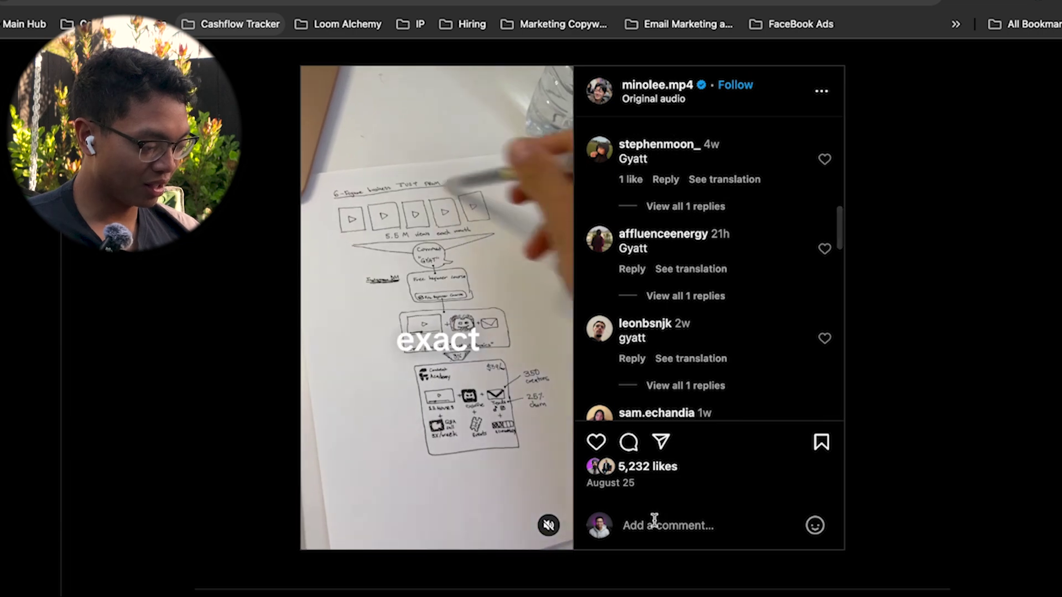
- Try to post the comment "gyatt" on the reel, and return to the notes
mouse_move(622, 416)
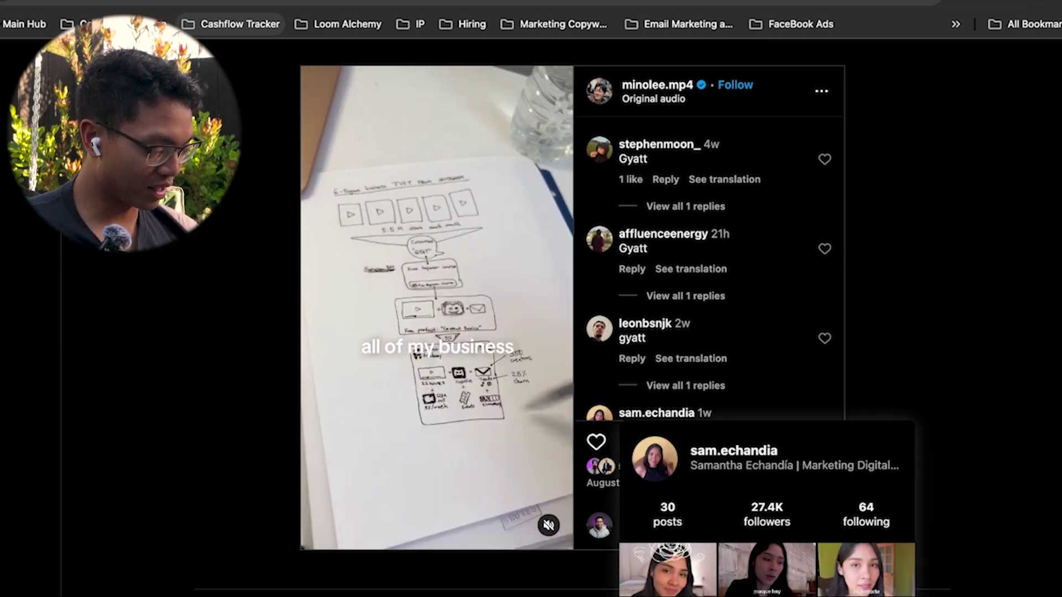
key("Return")
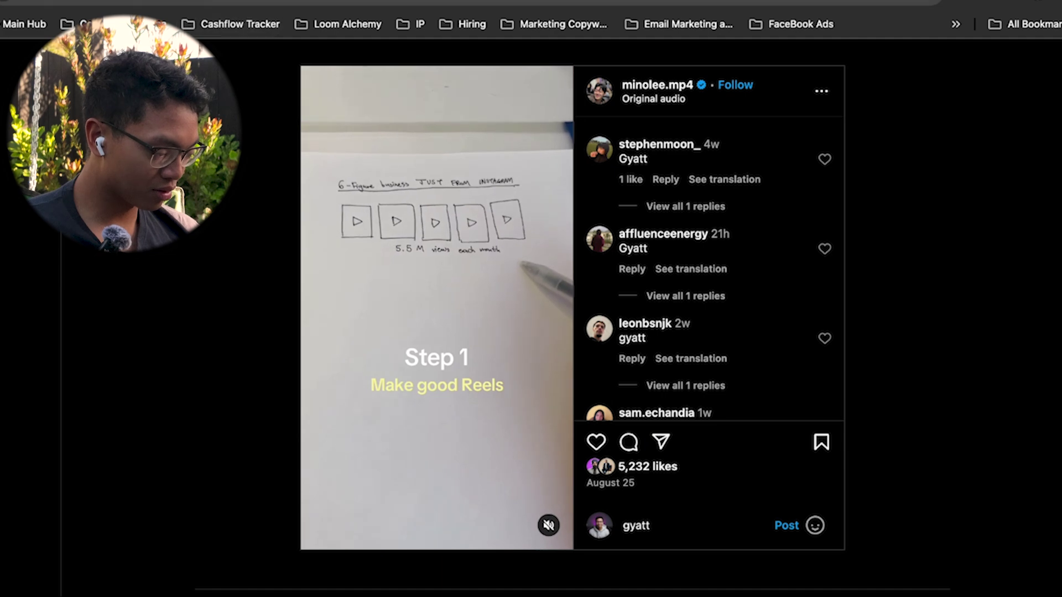
left_click(784, 527)
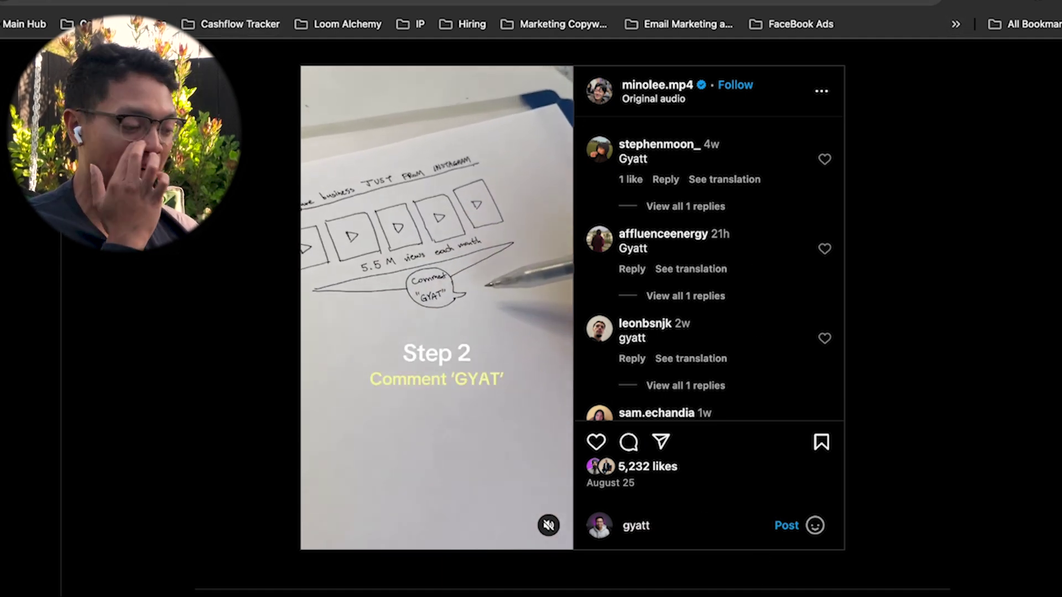
key("super+w")
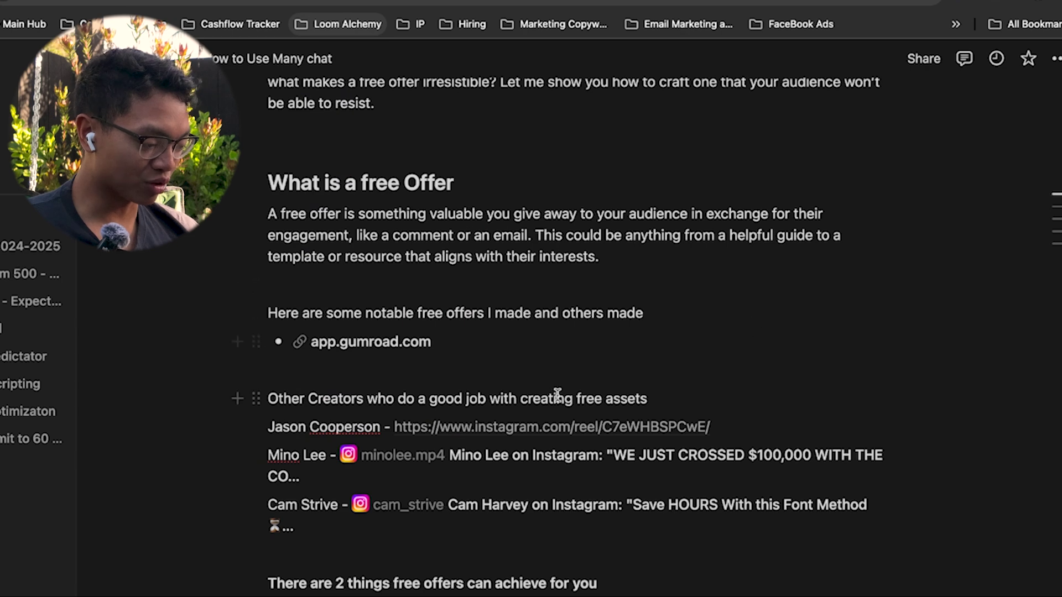
- Open the "Save HOURS With this Font Method" reel and read its caption down to the first comments
scroll(562, 396, "down", 5)
mouse_move(395, 398)
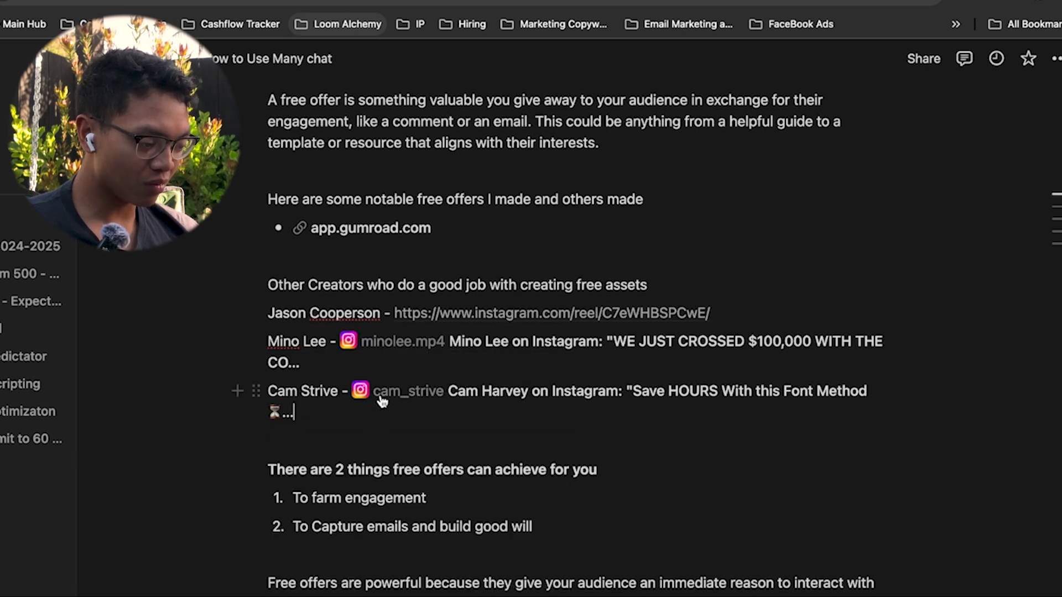
left_click(378, 397)
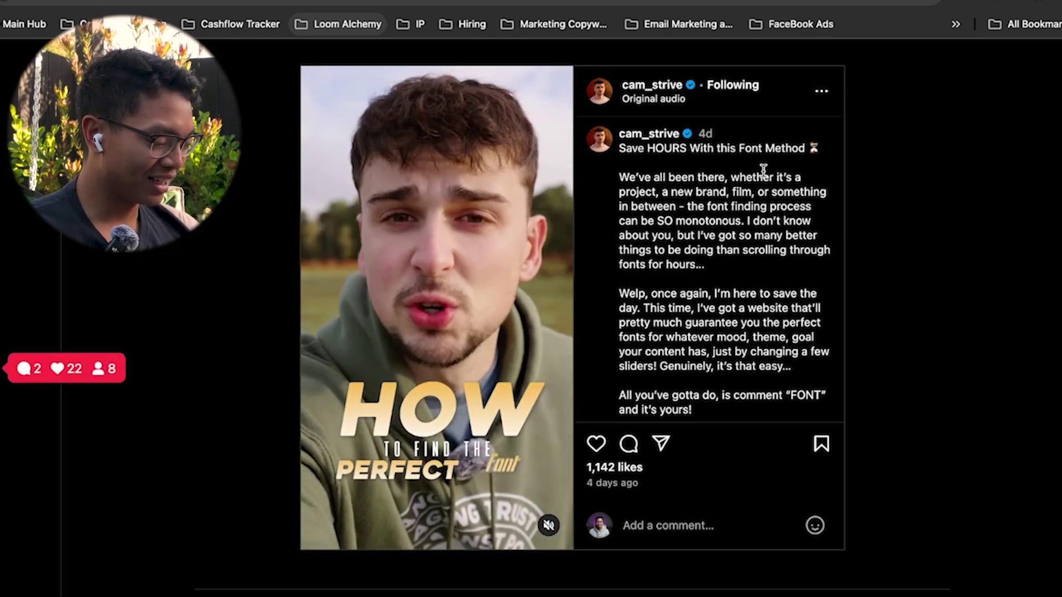
scroll(763, 170, "down", 1)
scroll(721, 257, "down", 3)
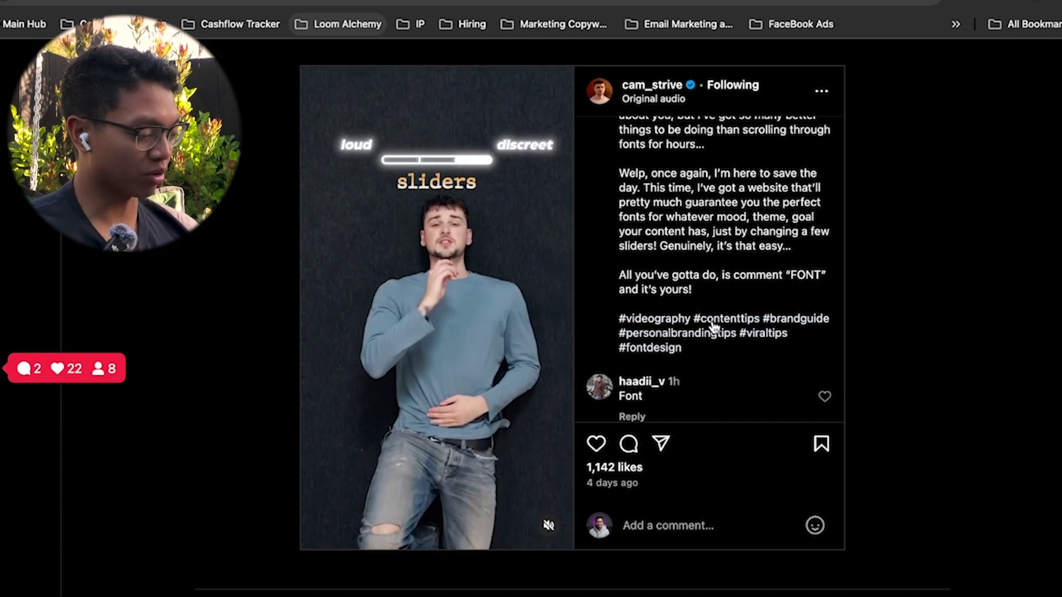
scroll(714, 327, "down", 1)
scroll(714, 328, "down", 2)
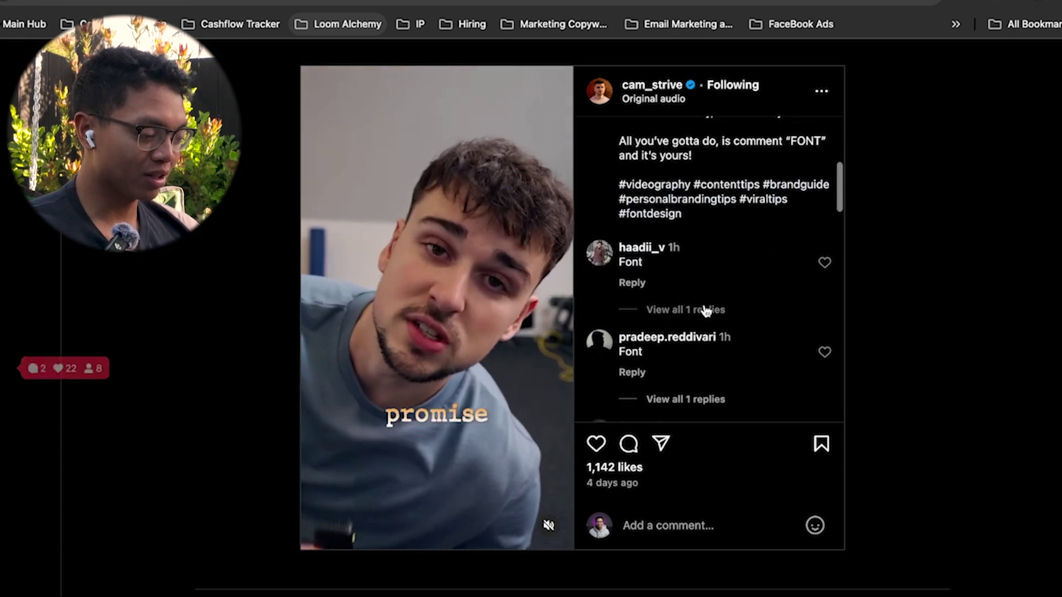
- Show the replies to the first "Font" comment to see how the creator responds, and return to the notes
left_click(694, 309)
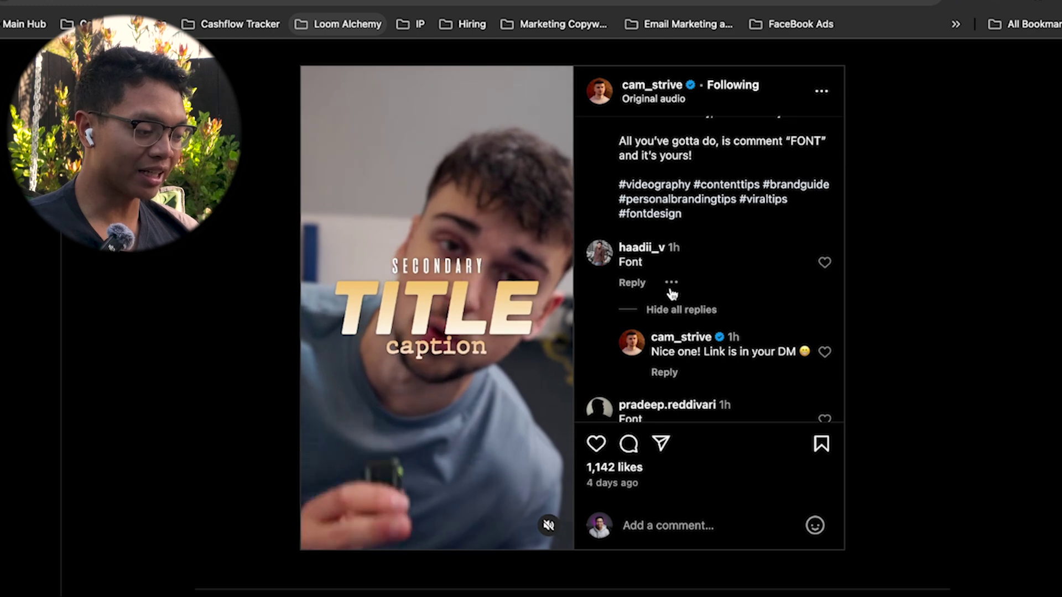
scroll(724, 209, "up", 2)
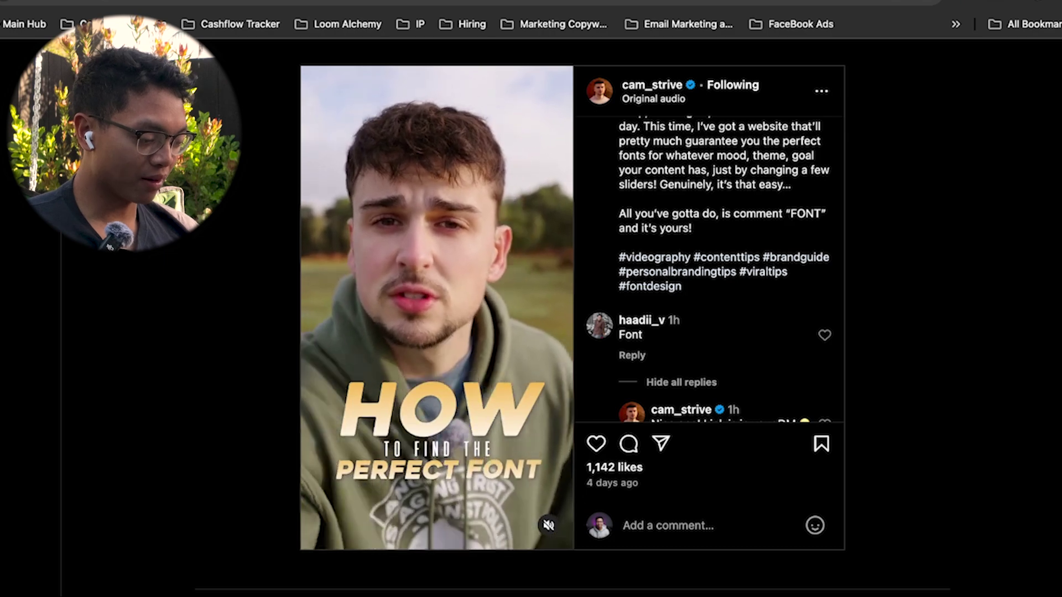
key("super+w")
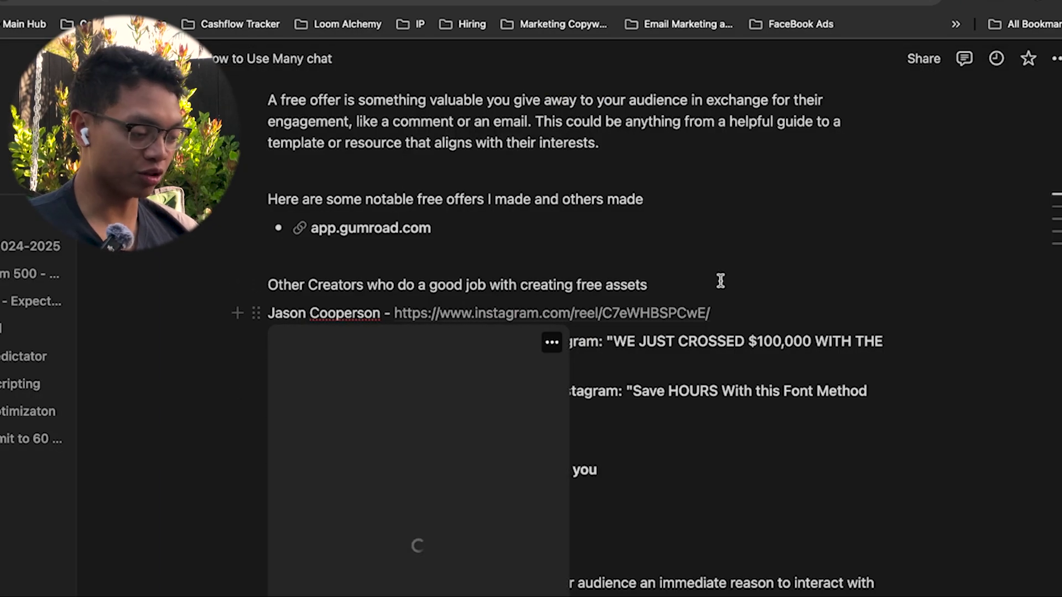
- Review the section on the 2 things free offers can achieve, highlighting the heading text and the first list item
scroll(904, 312, "down", 2)
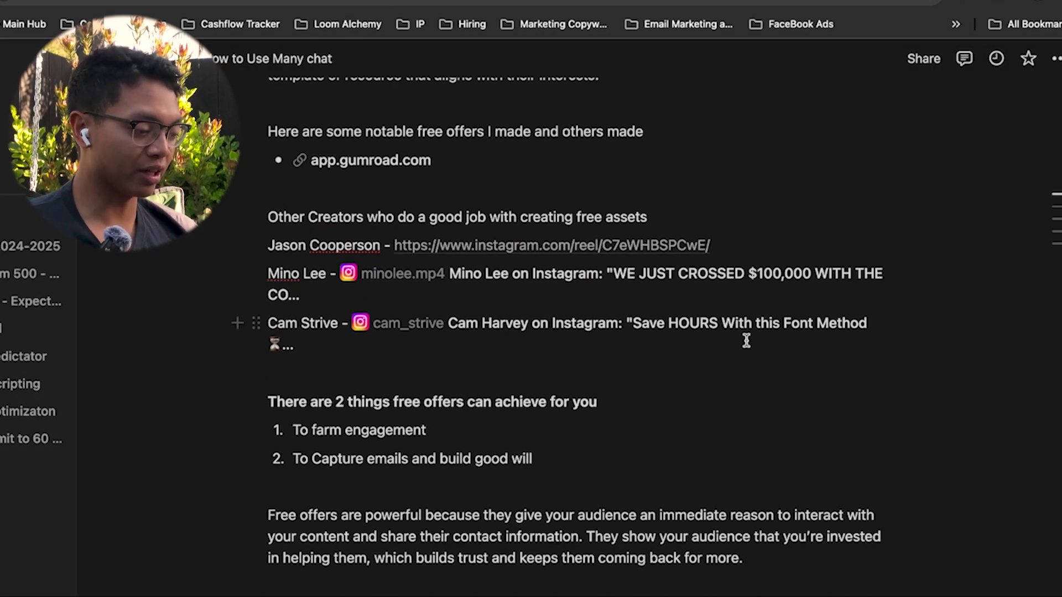
scroll(746, 340, "down", 2)
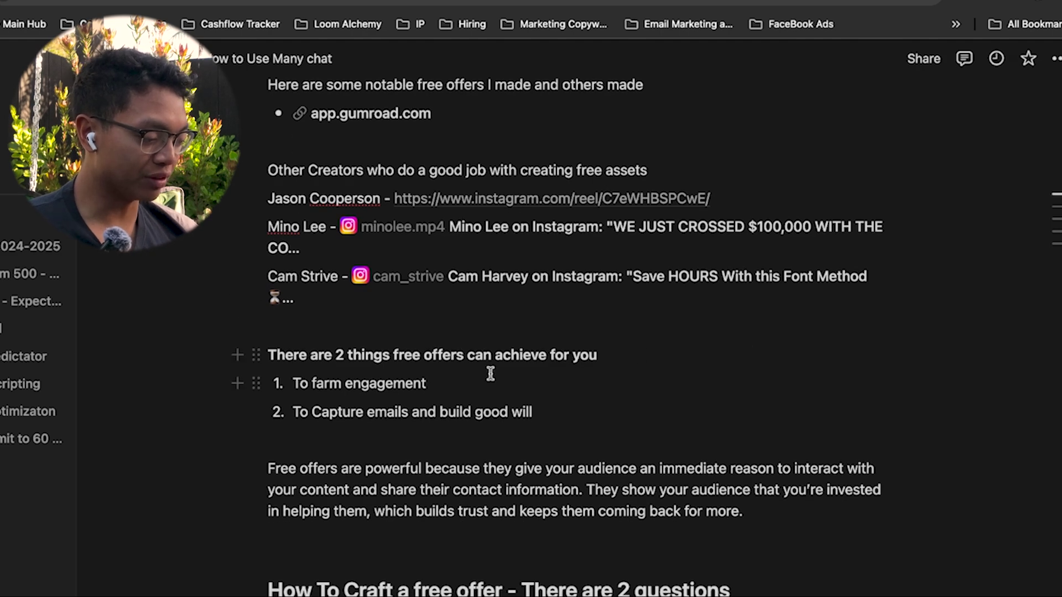
left_click_drag(393, 354, 608, 349)
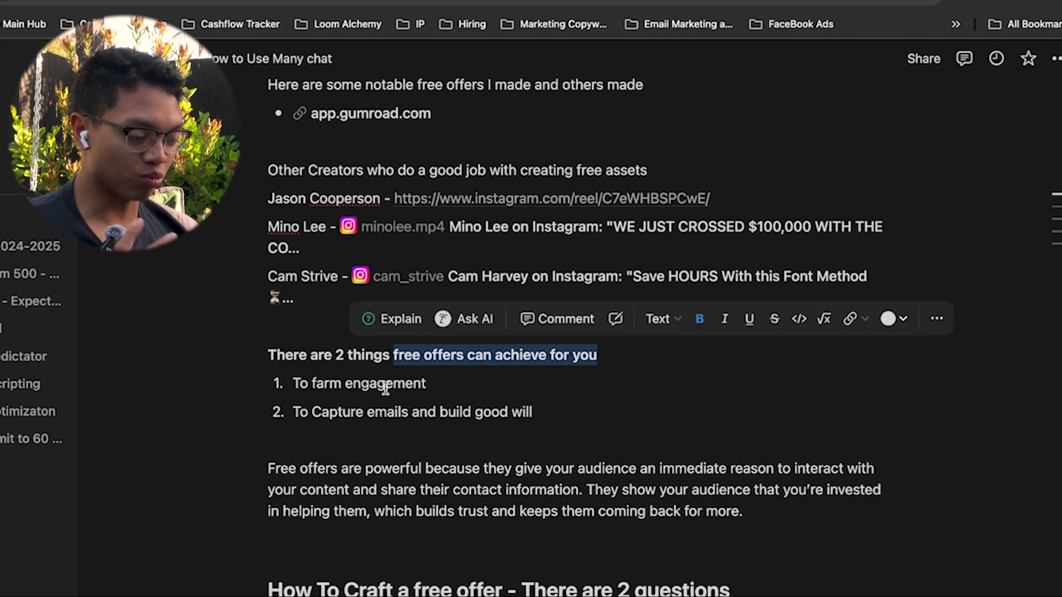
left_click(289, 383)
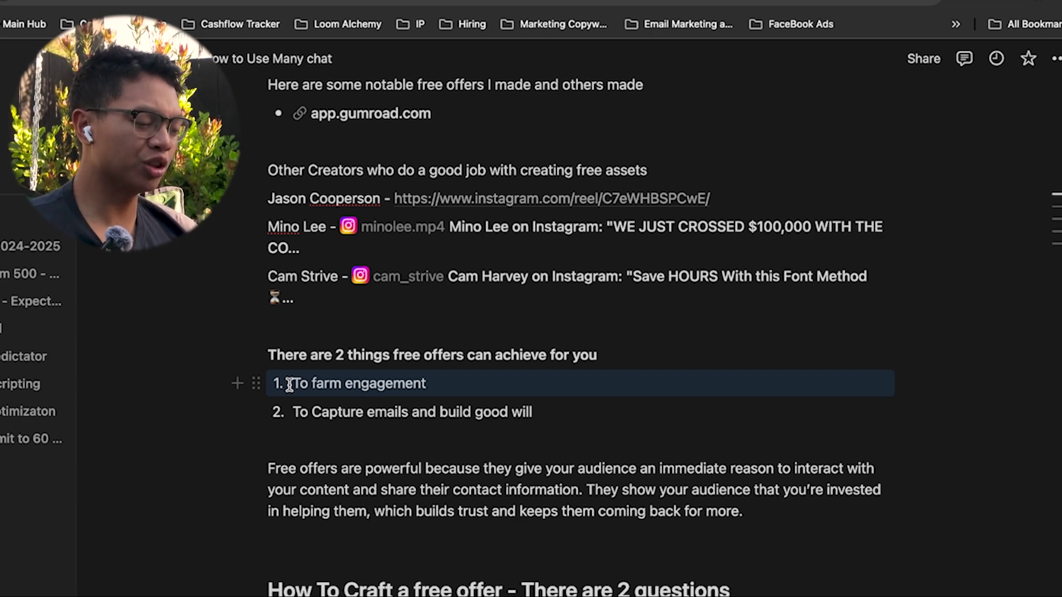
scroll(329, 408, "down", 1)
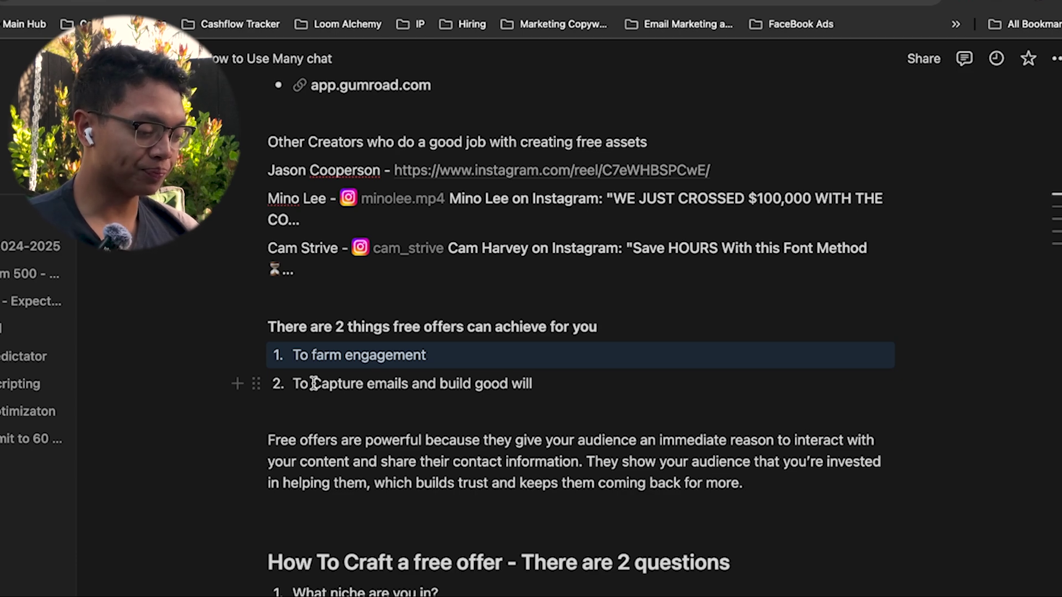
- Read the paragraph on why free offers are powerful, highlighting "your audience an immediate reason"
scroll(313, 381, "down", 1)
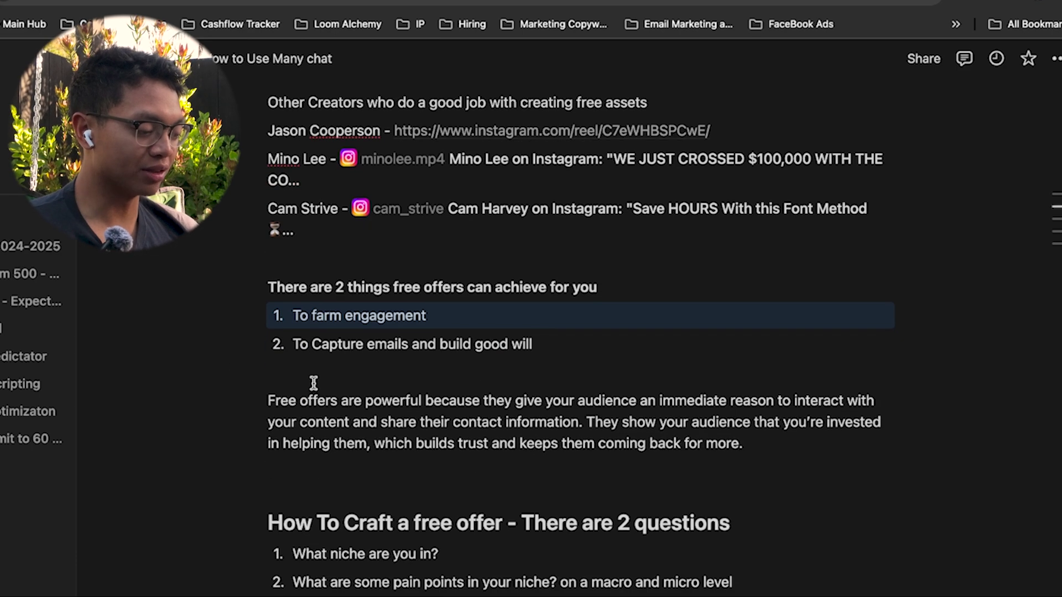
scroll(405, 390, "down", 1)
left_click_drag(543, 356, 774, 354)
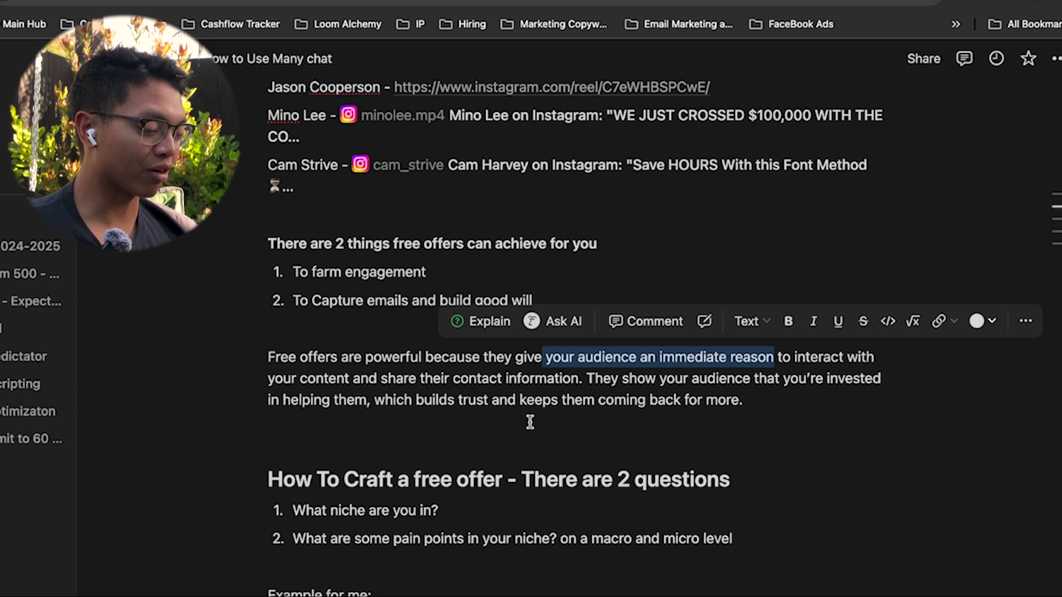
- Review the two questions under "How To Craft a free offer" and the worked example for the content creation niche
scroll(588, 418, "down", 2)
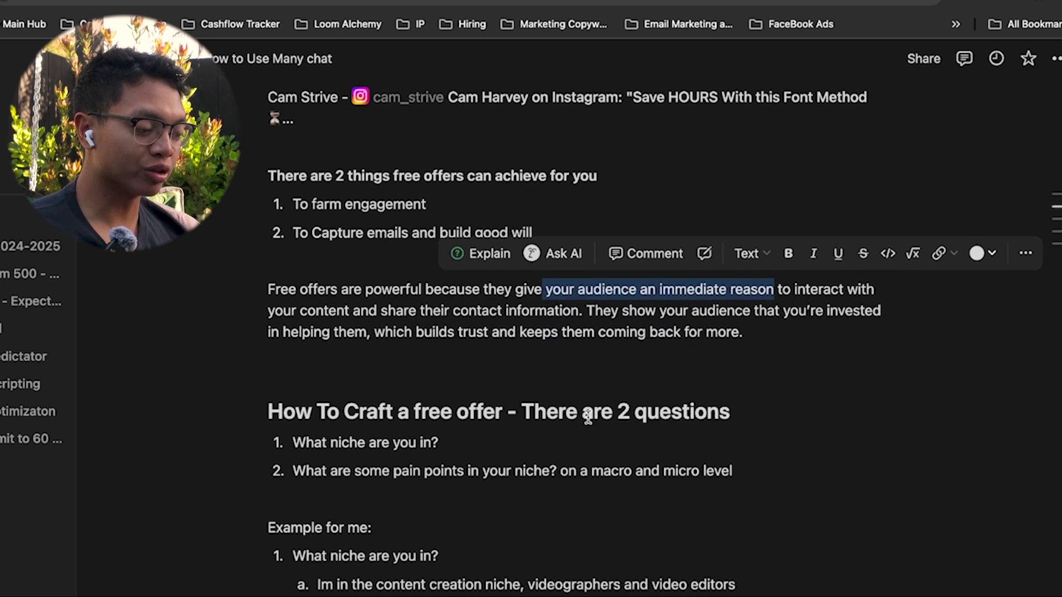
scroll(316, 450, "down", 2)
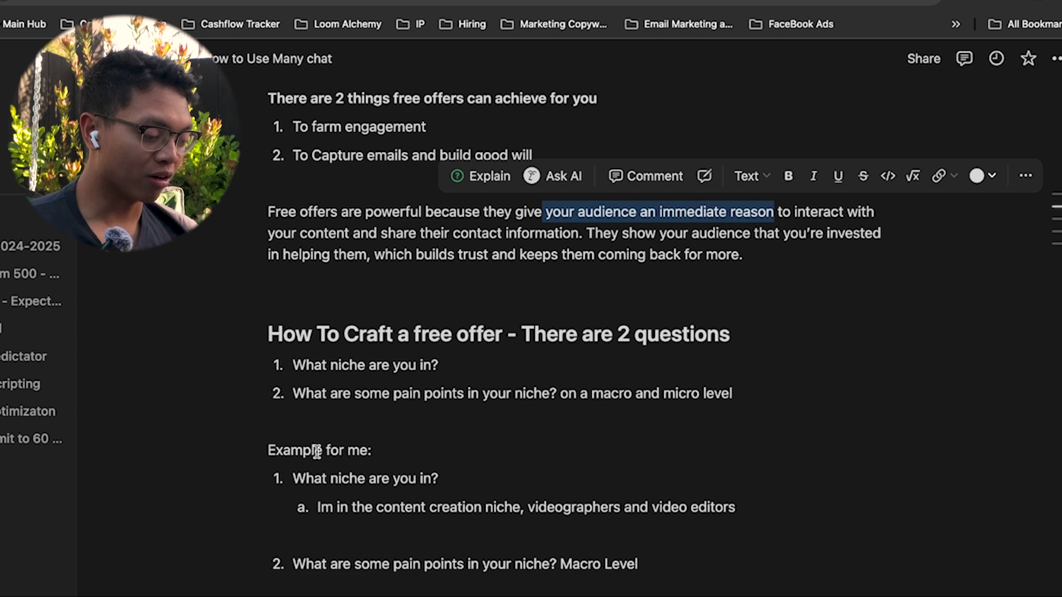
scroll(316, 451, "down", 4)
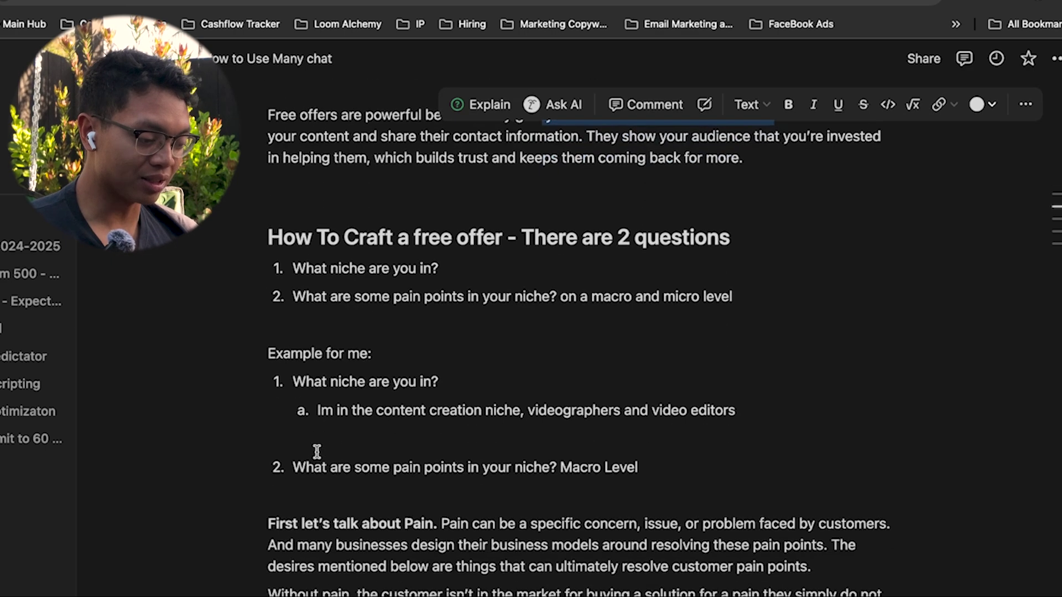
scroll(384, 387, "down", 2)
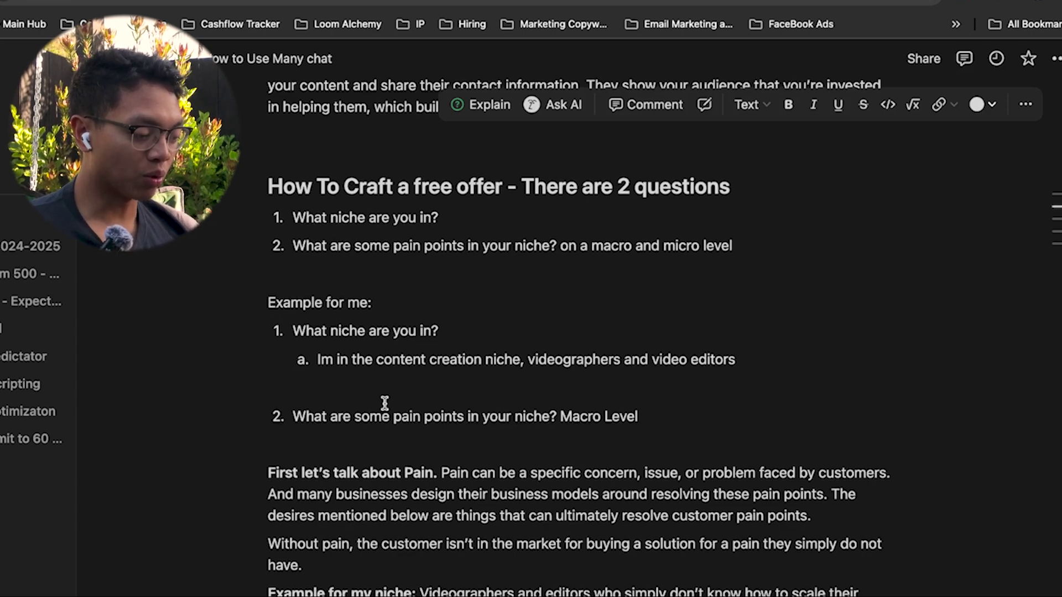
scroll(385, 403, "down", 2)
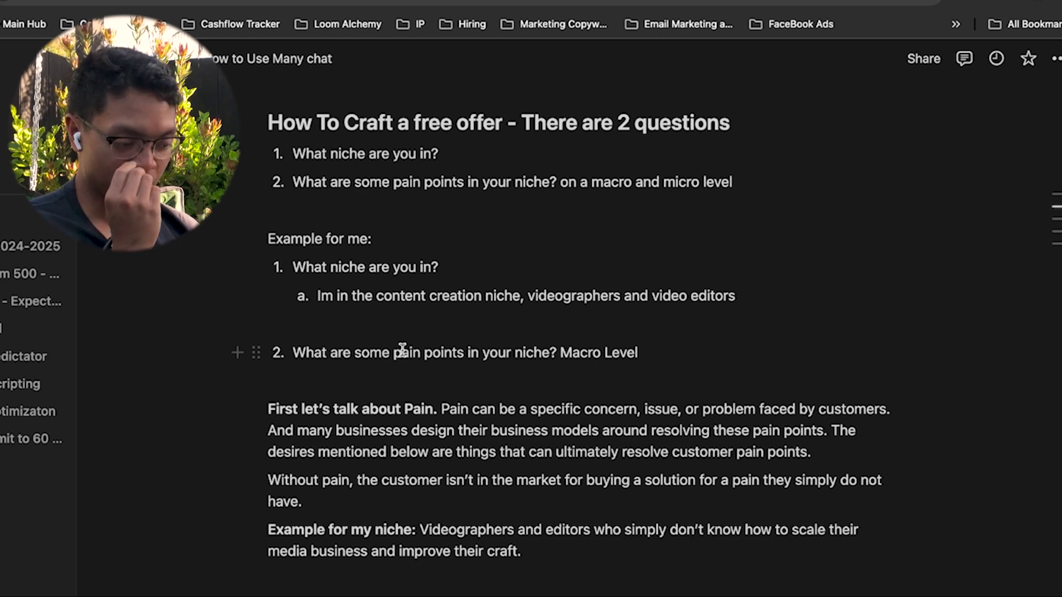
scroll(403, 349, "down", 2)
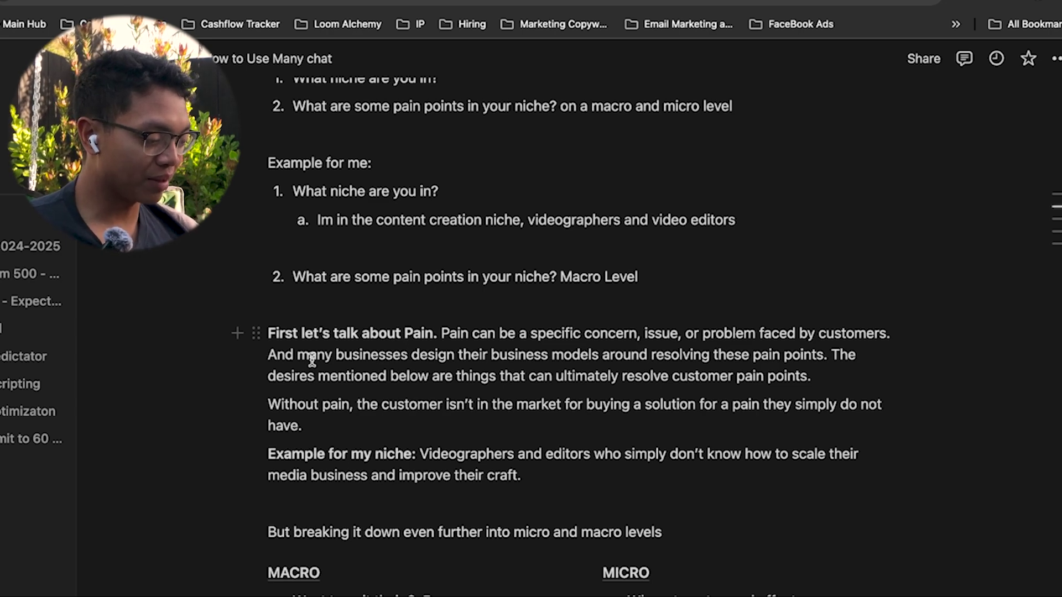
- Enlarge the notes and read the pain explanation through the niche example, highlighting "Pain can be a specific concern, issue, or problem"
scroll(427, 367, "up", 5, "ctrl")
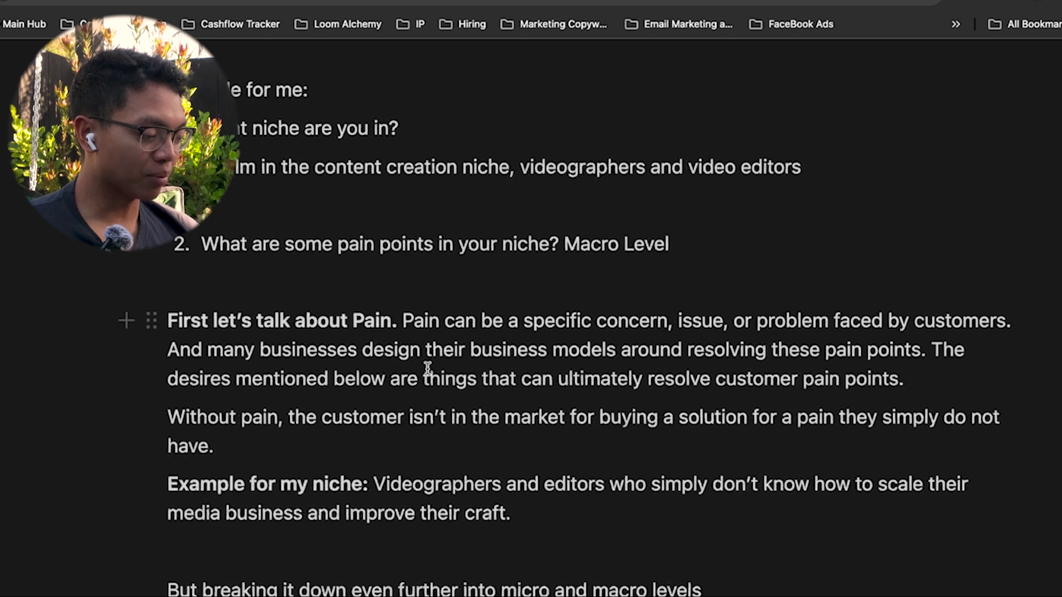
left_click_drag(395, 316, 822, 318)
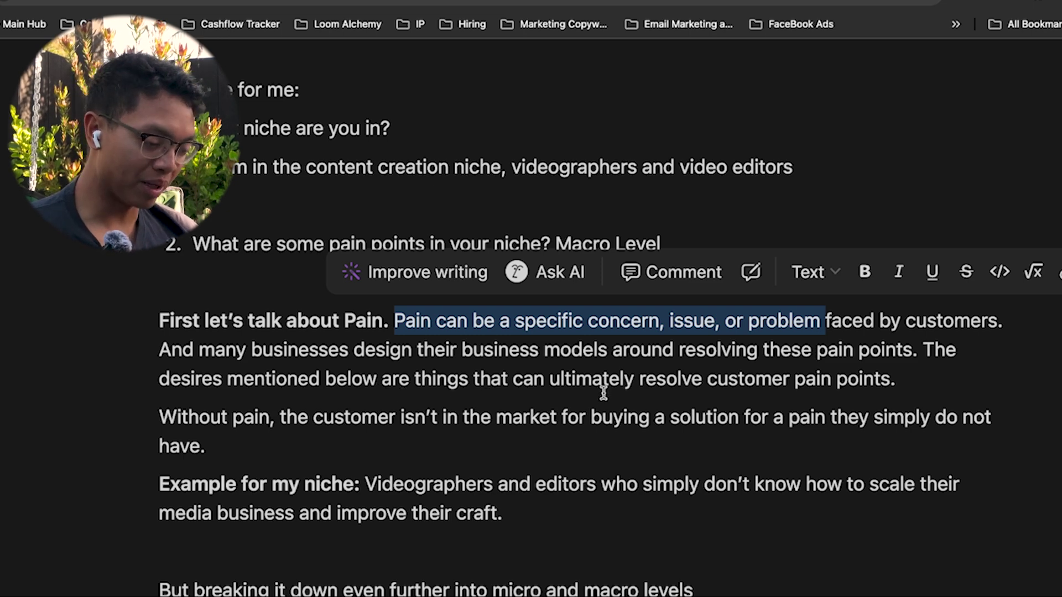
scroll(620, 401, "down", 3)
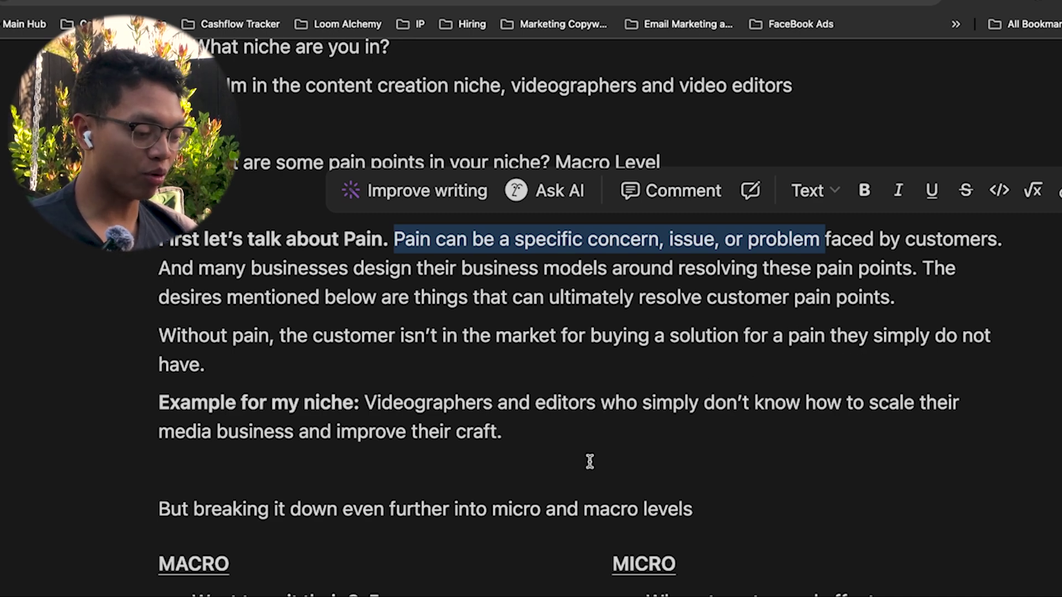
scroll(411, 442, "down", 3)
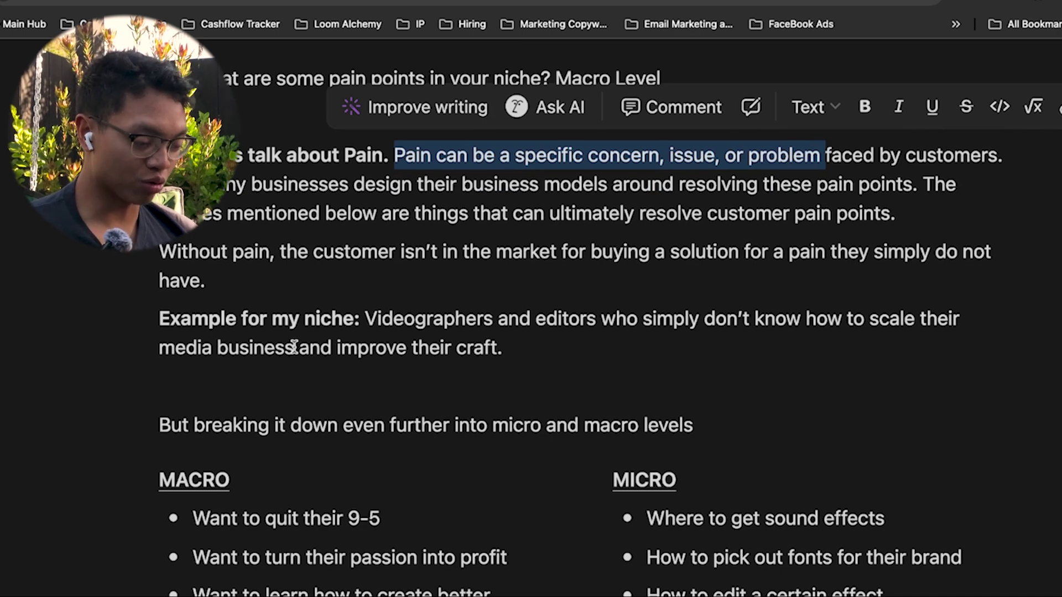
scroll(294, 346, "down", 3)
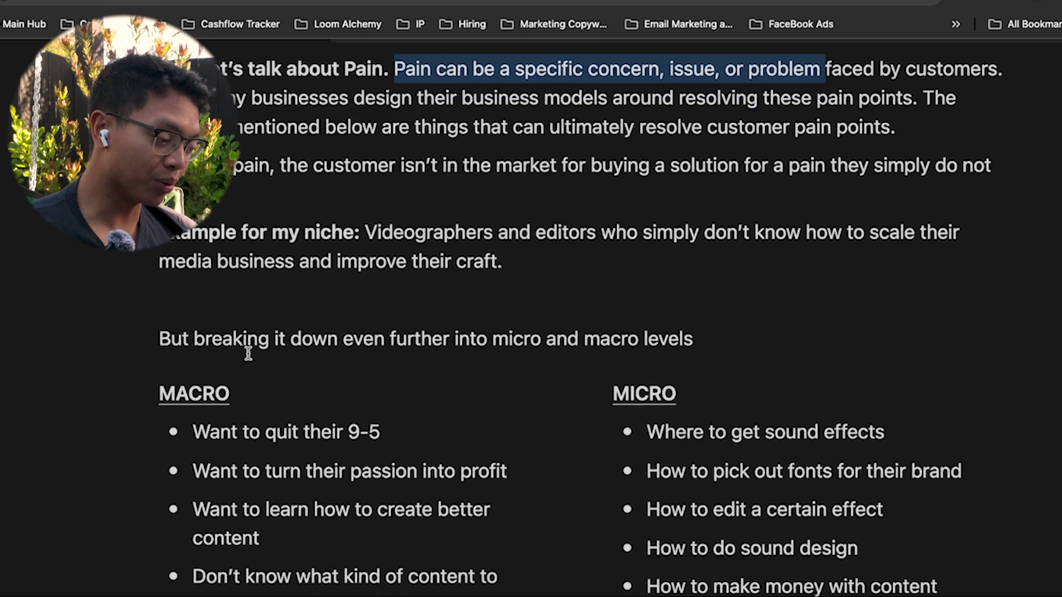
- Go through the MACRO pain points, highlighting items from "Want to turn their passion into profit" to "Want to get millions of views", then clear the selection
scroll(248, 353, "down", 2)
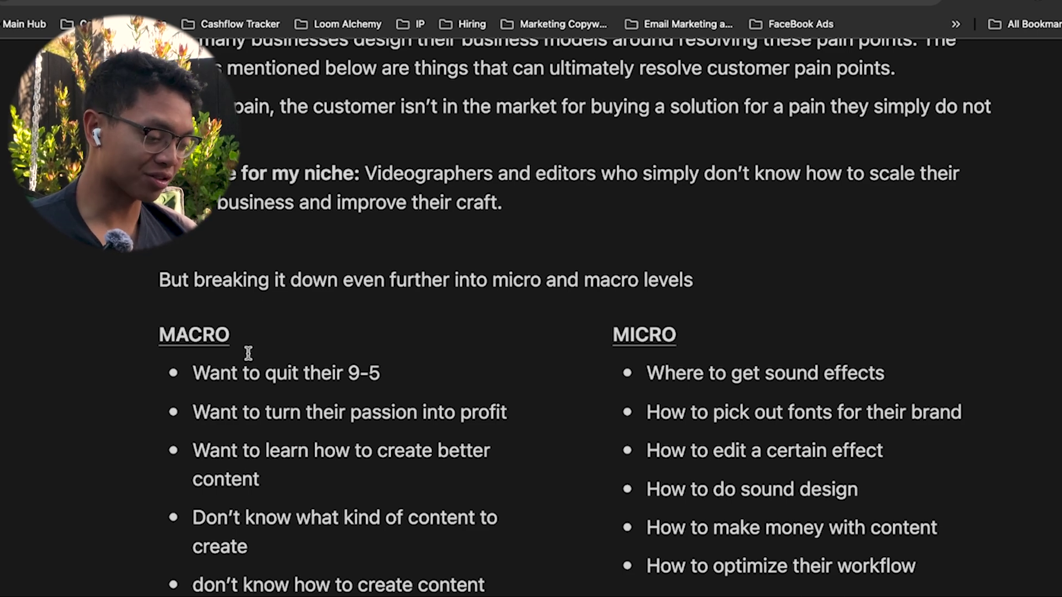
scroll(248, 354, "down", 2)
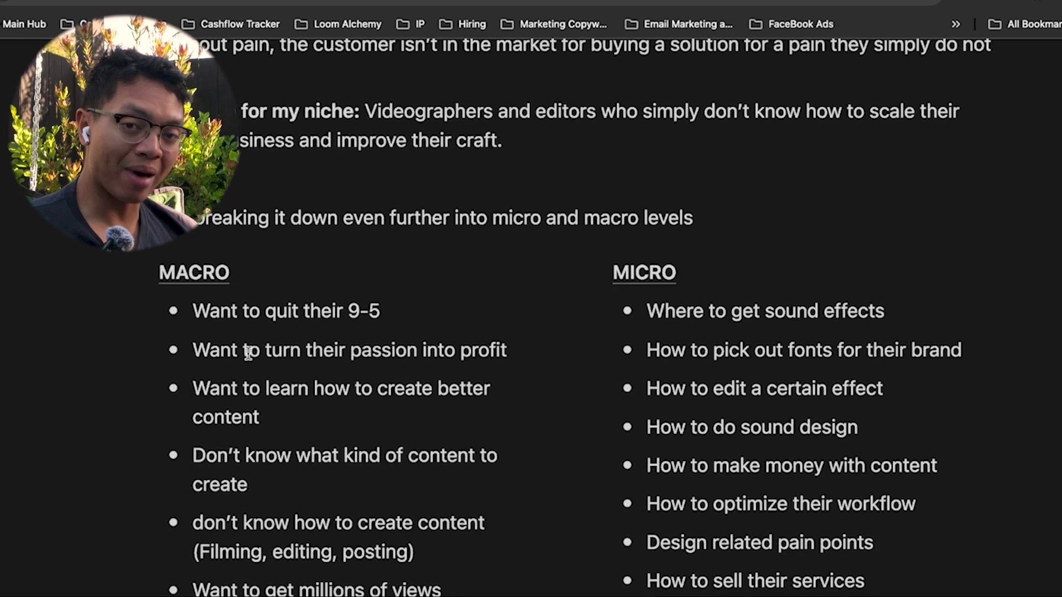
scroll(248, 354, "down", 1)
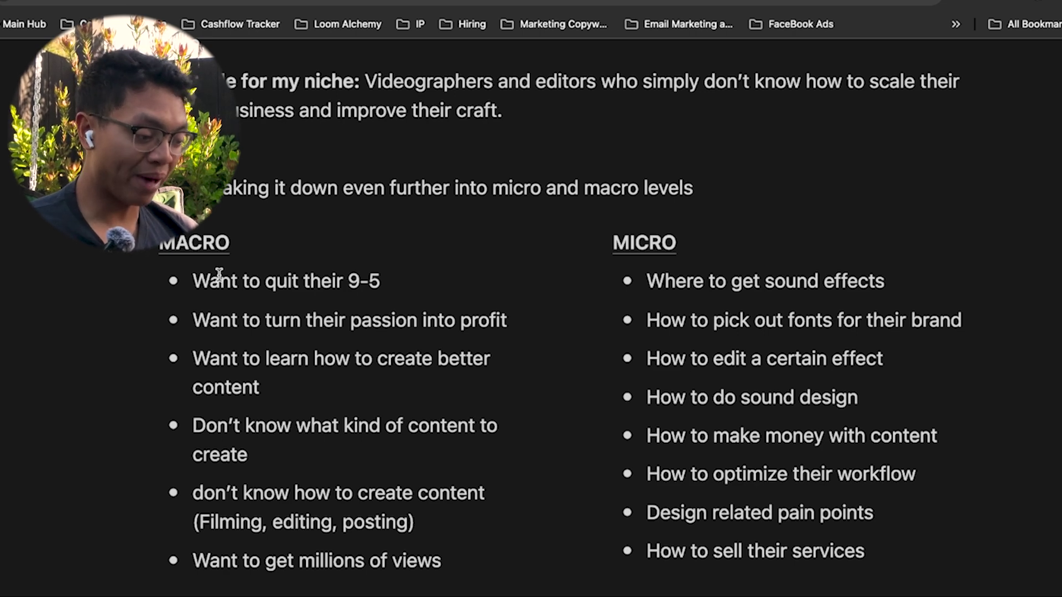
left_click_drag(191, 320, 529, 316)
left_click_drag(192, 360, 398, 383)
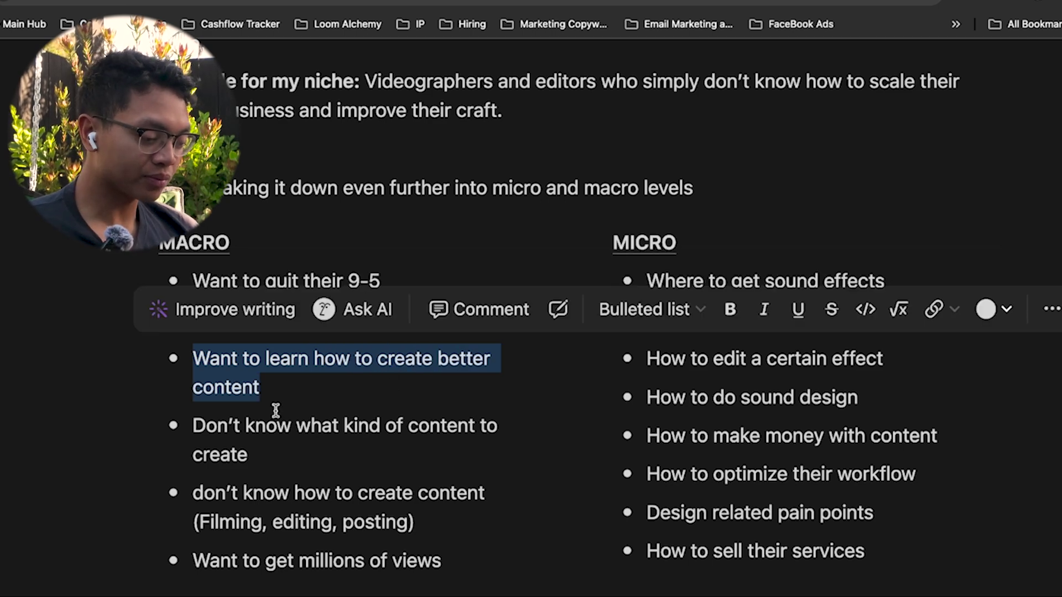
left_click_drag(192, 426, 292, 461)
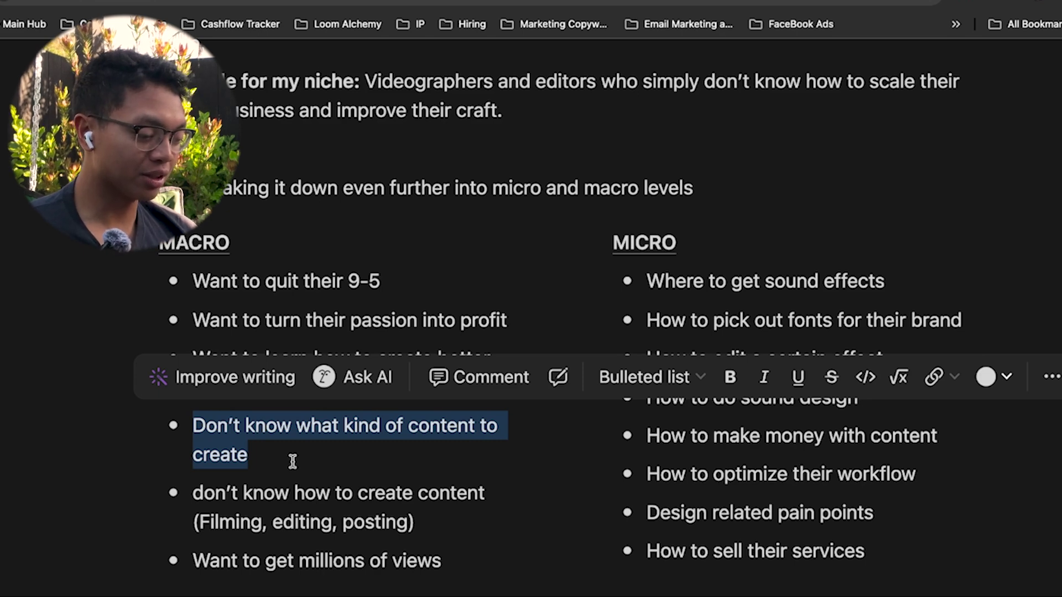
left_click_drag(190, 493, 393, 494)
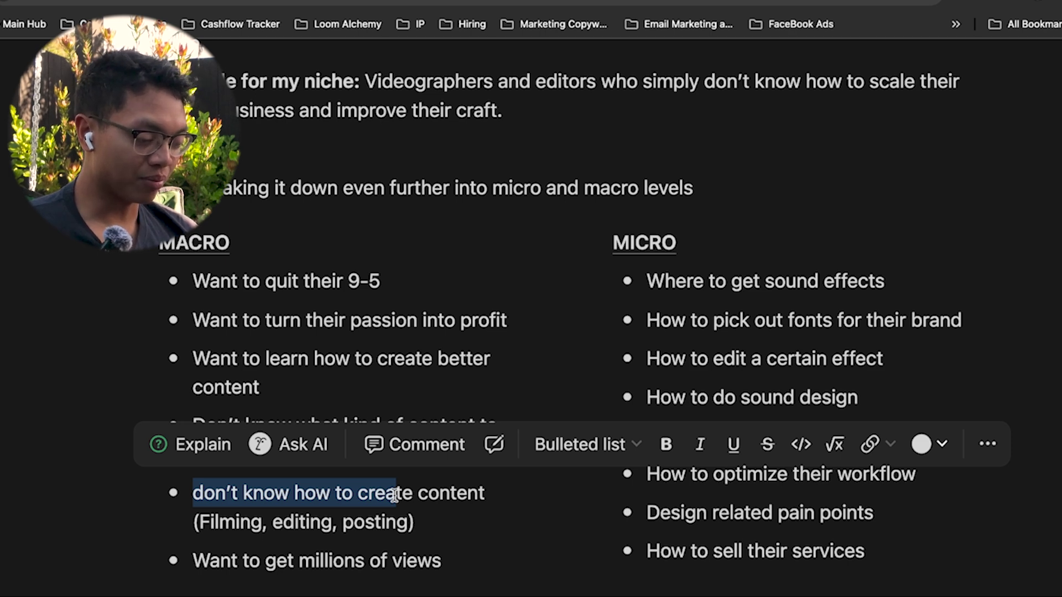
left_click_drag(194, 560, 457, 557)
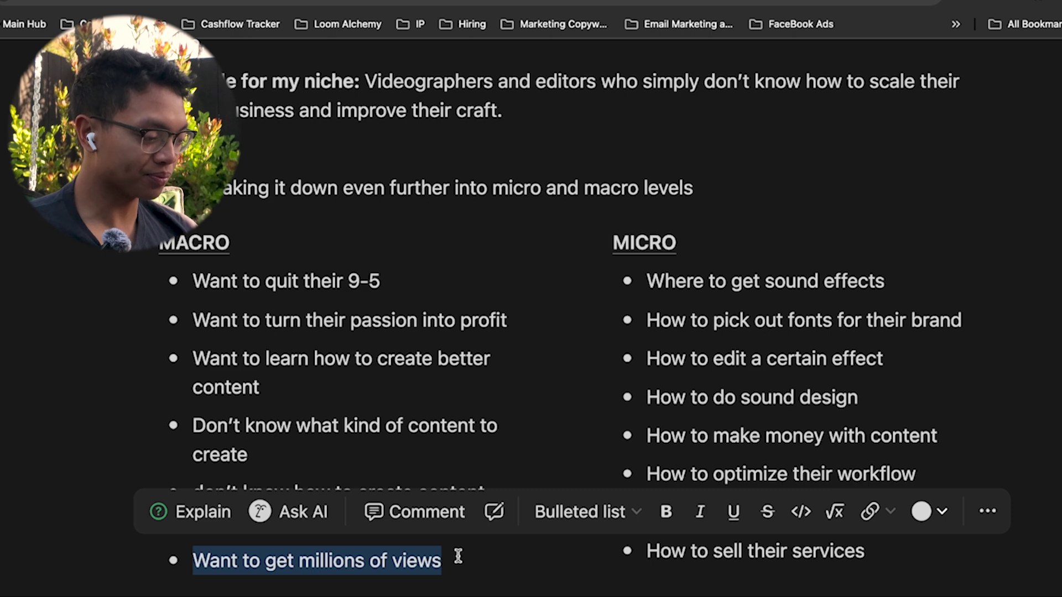
left_click(476, 380)
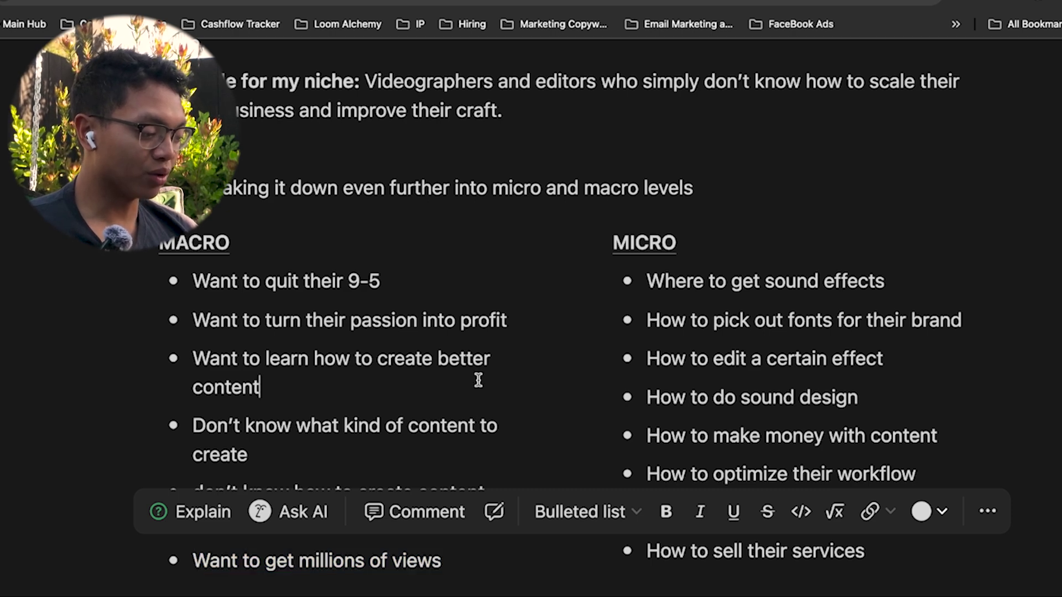
- Go through the MICRO pain points, highlighting text in the font, sound design, making money and design-related items, then clear the selection
scroll(476, 379, "right", 2)
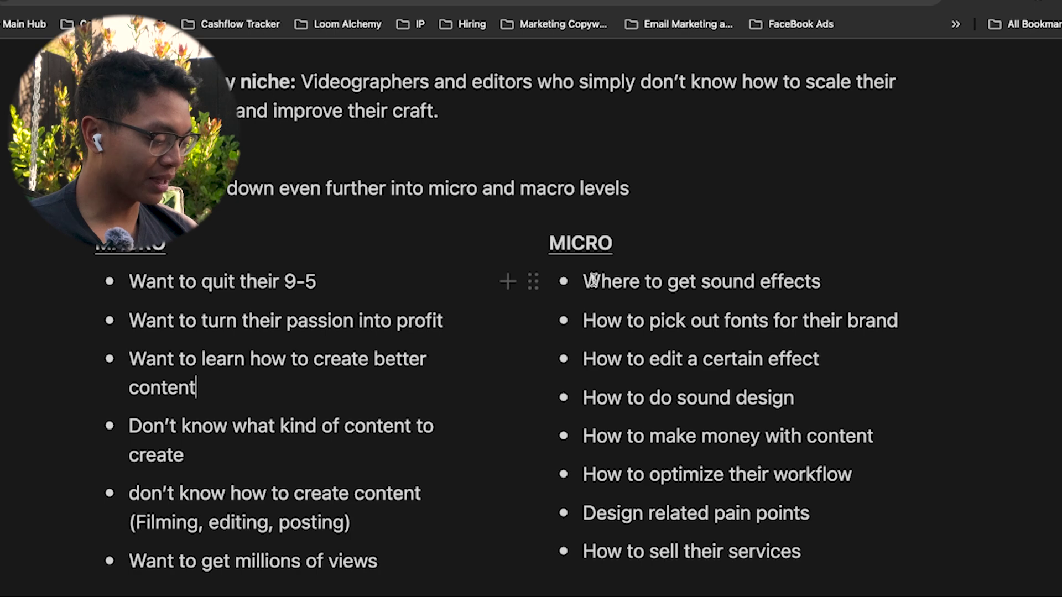
left_click_drag(578, 317, 853, 318)
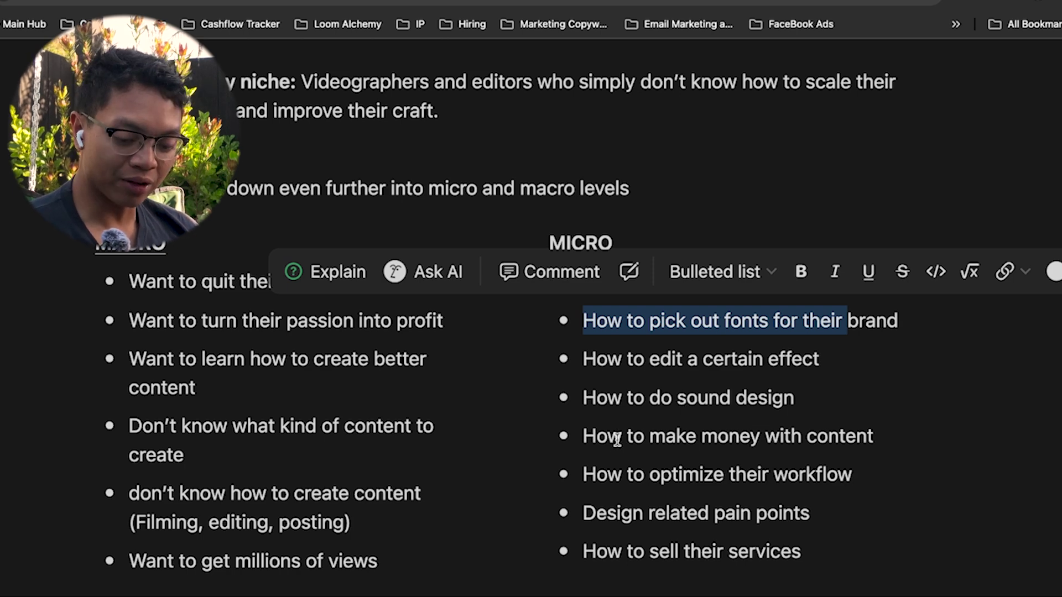
left_click_drag(583, 398, 921, 393)
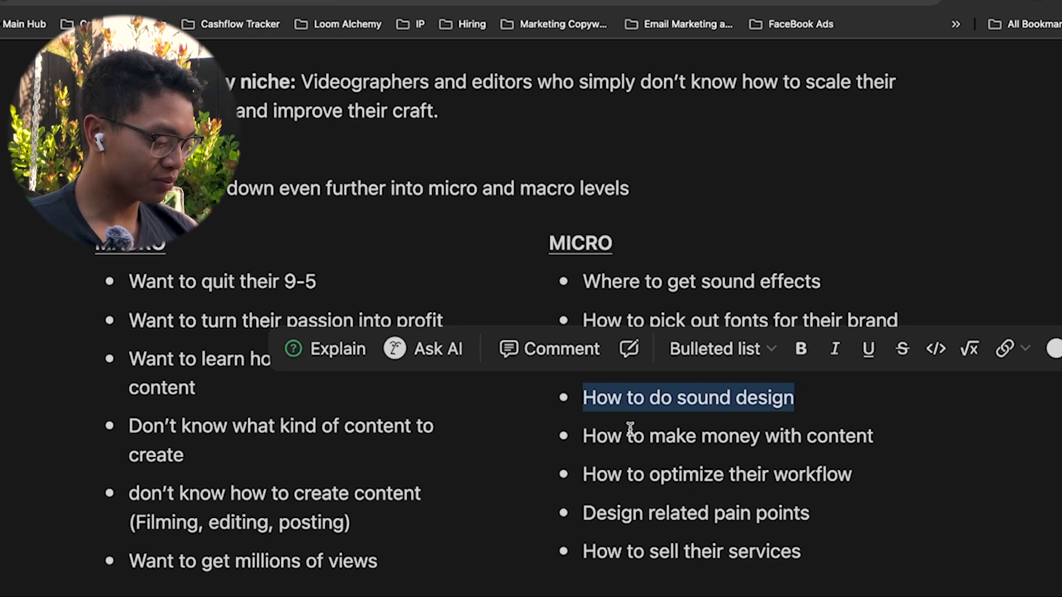
left_click_drag(569, 435, 671, 436)
left_click(621, 480)
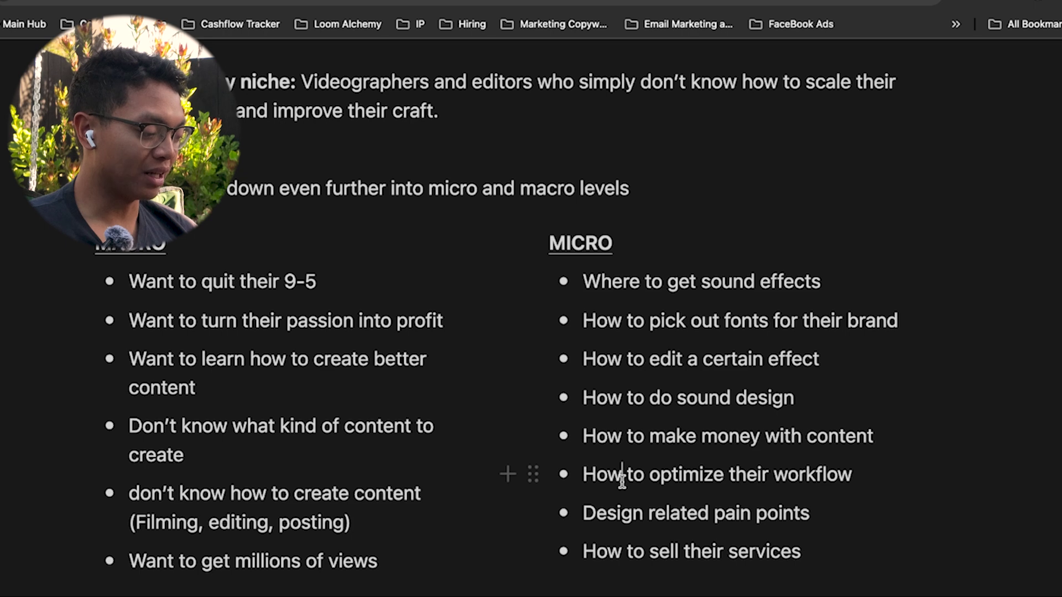
left_click(585, 514)
left_click_drag(585, 514, 708, 514)
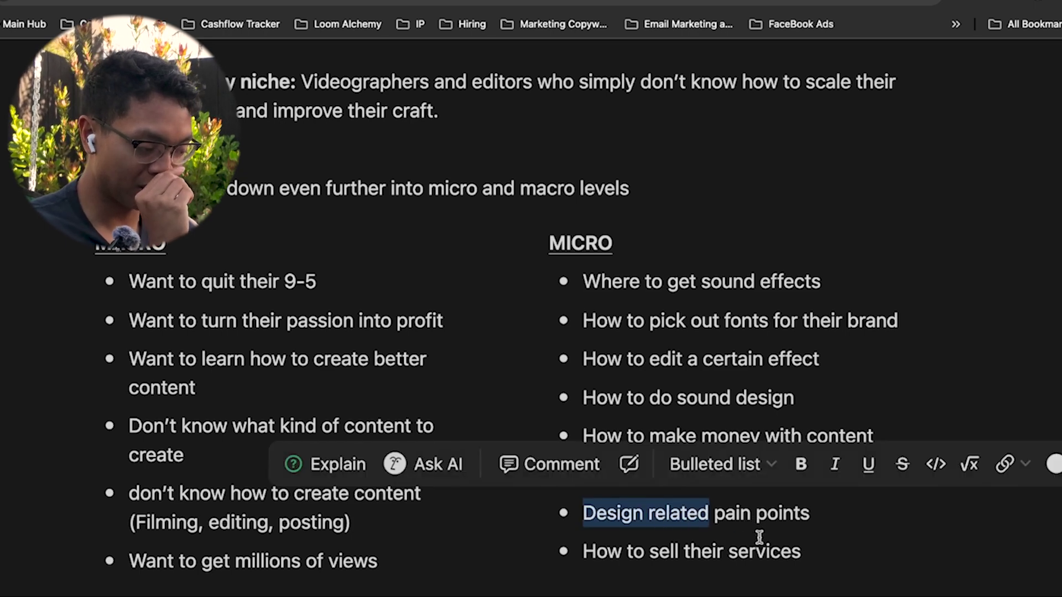
left_click(691, 512)
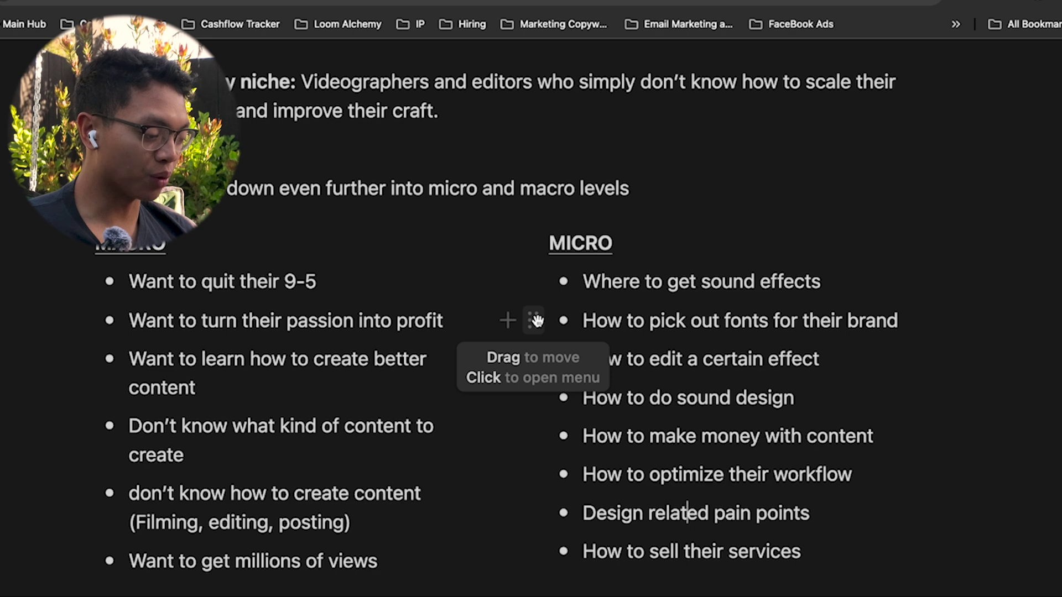
- Compare the two pain-point lists by highlighting all the MICRO items and then all the MACRO items, clearing each selection
left_click_drag(586, 276, 805, 559)
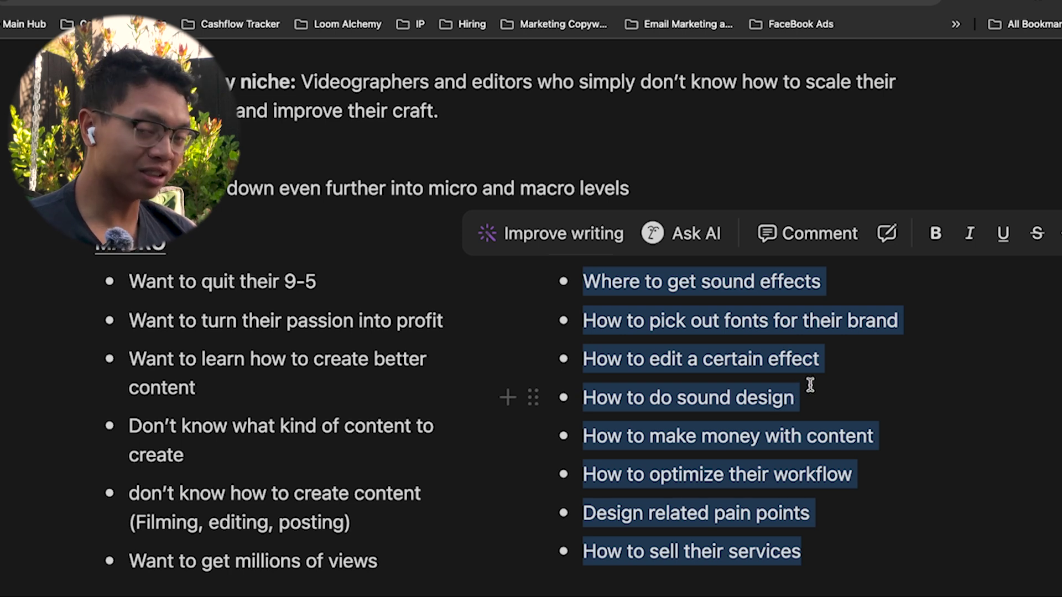
left_click(842, 388)
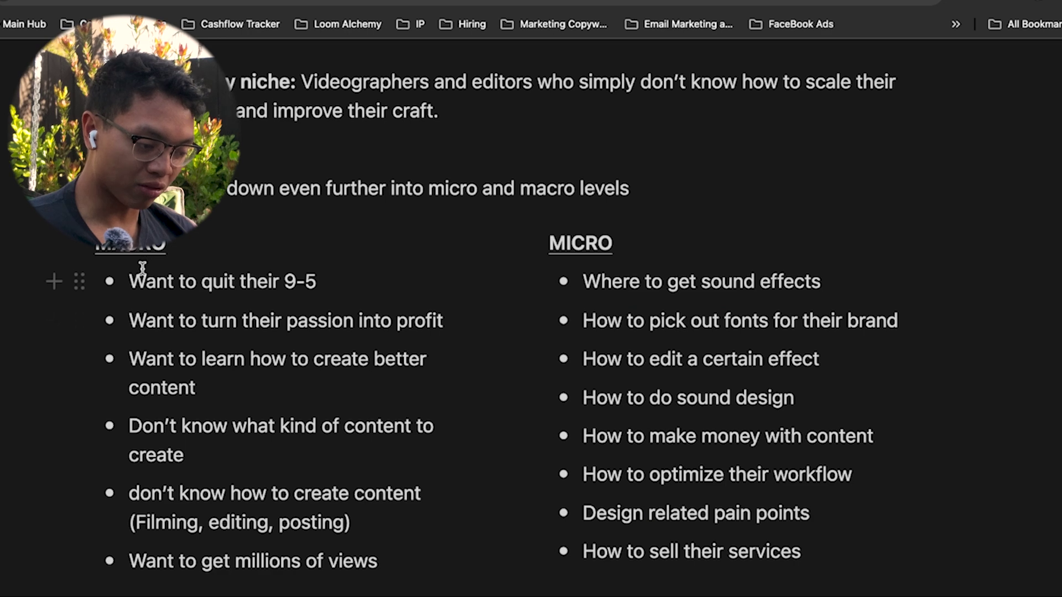
left_click_drag(134, 278, 372, 557)
left_click(363, 423)
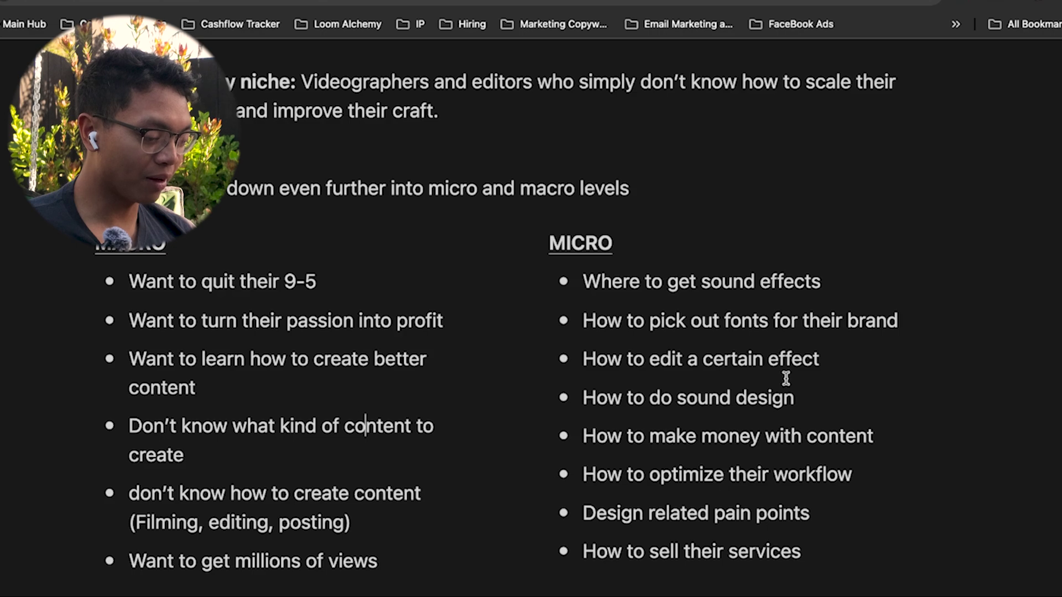
- Review the advice on breaking down pain points and the closing paragraph before POINT 2, highlighting "will view you as a trusted resource."
scroll(786, 378, "down", 7)
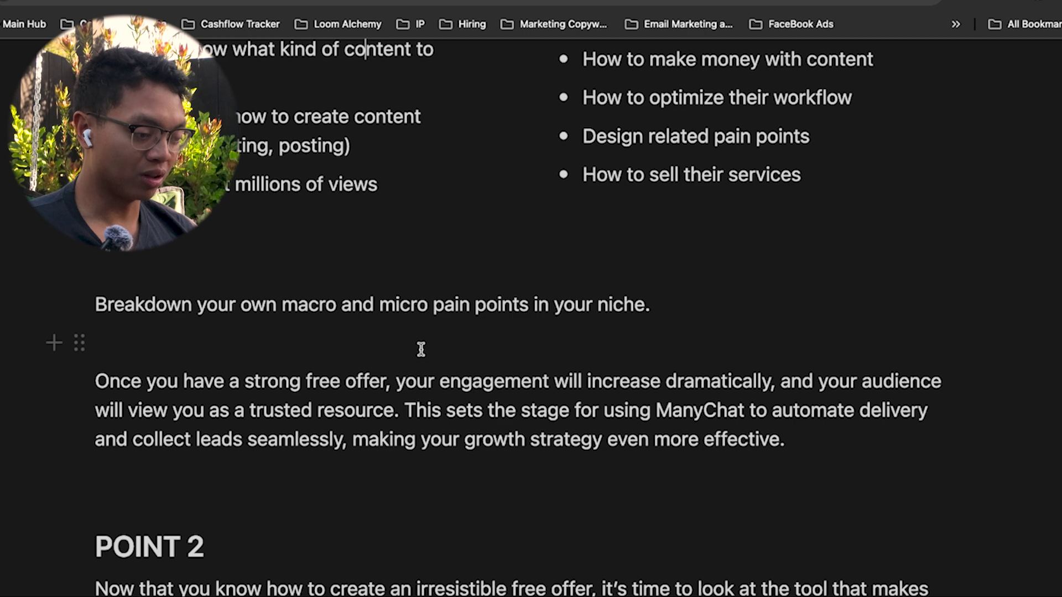
scroll(420, 349, "up", 5)
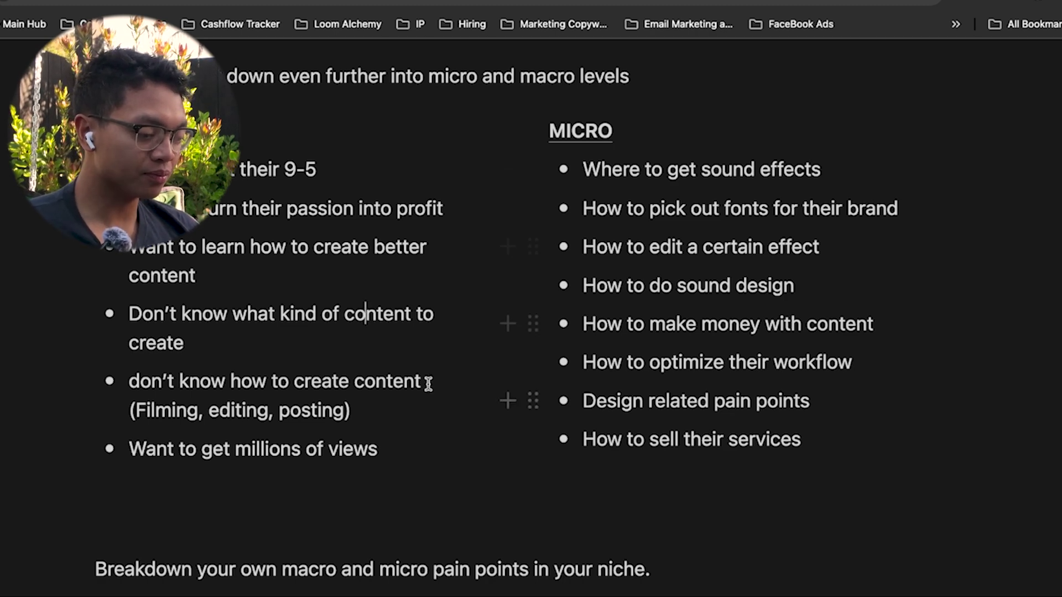
scroll(429, 384, "down", 4)
scroll(428, 383, "down", 1)
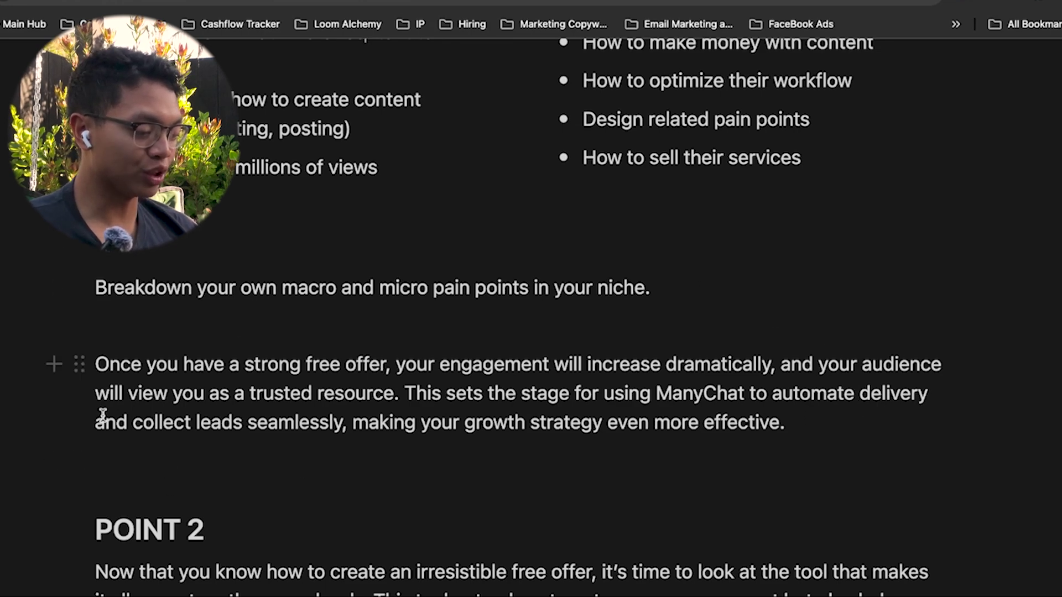
left_click_drag(95, 393, 414, 396)
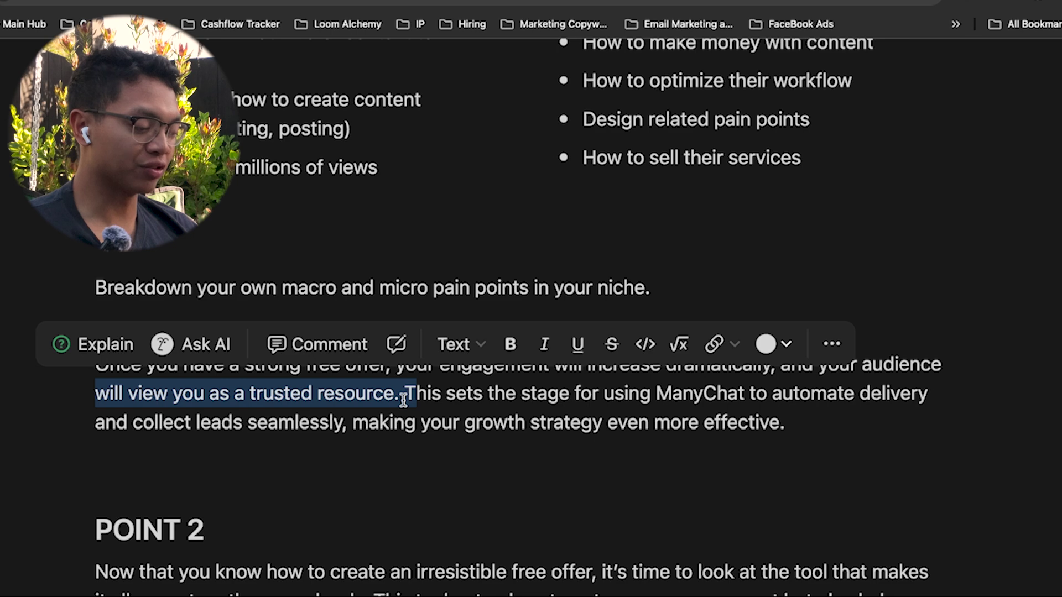
left_click(418, 397)
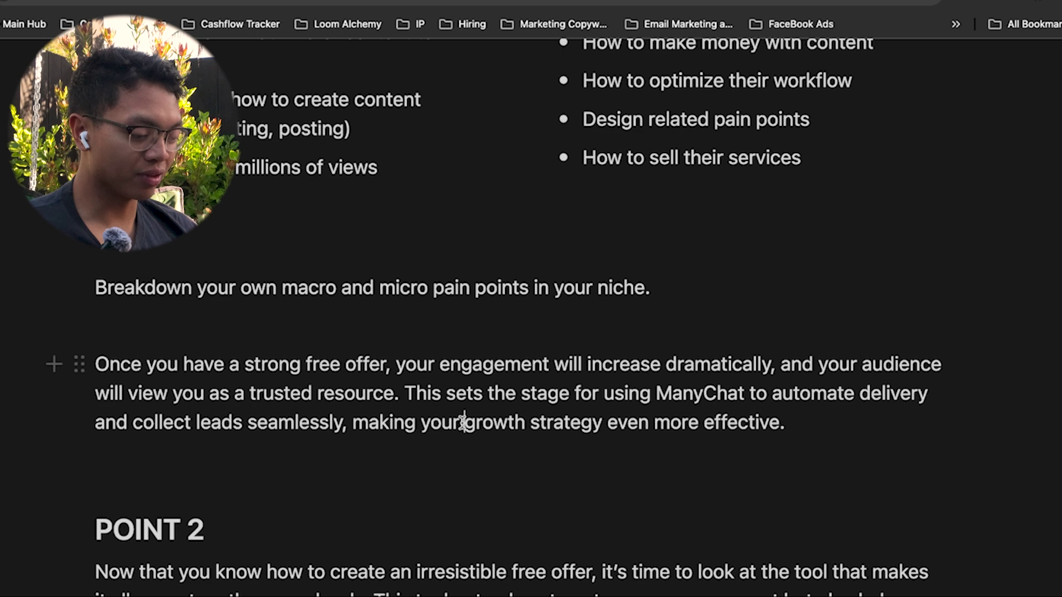
- Highlight "growth strategy even more effective." in the closing paragraph and read the POINT 2 introduction
left_click_drag(463, 422, 862, 429)
scroll(815, 450, "down", 3)
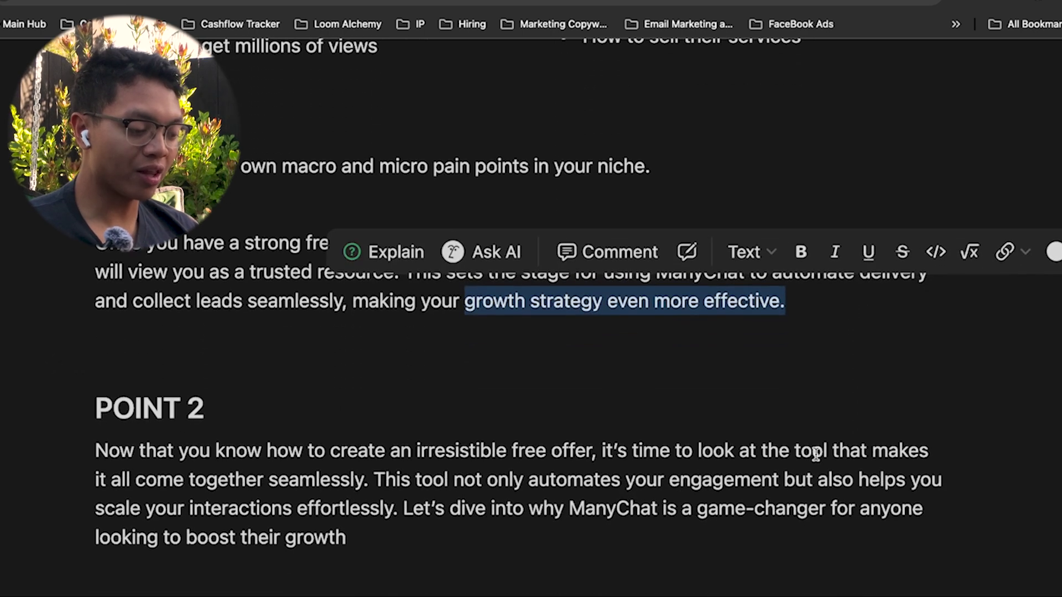
scroll(519, 526, "up", 1)
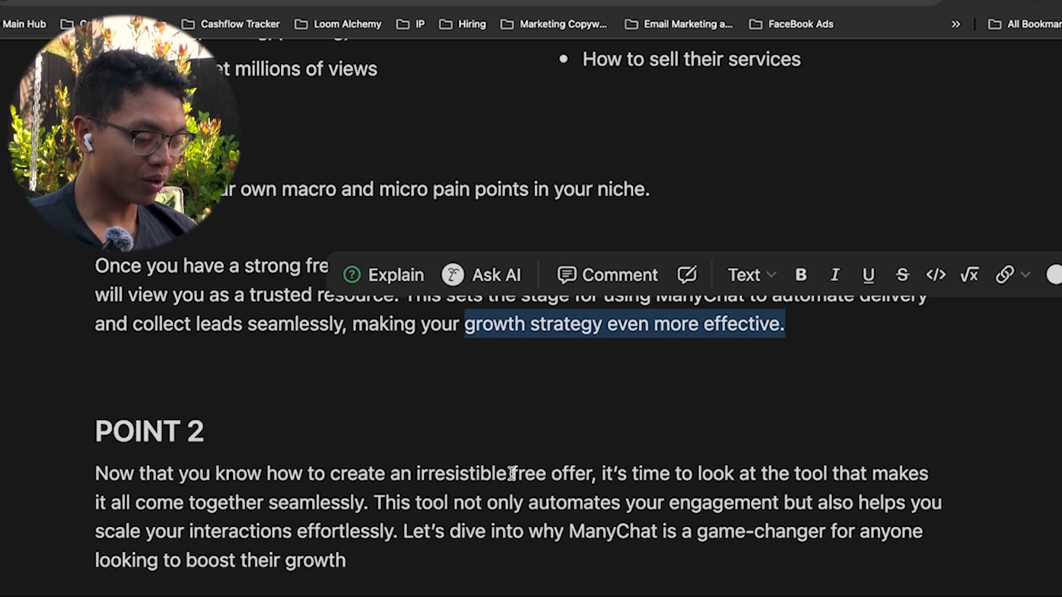
- Highlight the whole paragraph under "What is Manychat?" while reading it, then clear the selection
scroll(341, 513, "down", 5)
left_click_drag(97, 403, 875, 453)
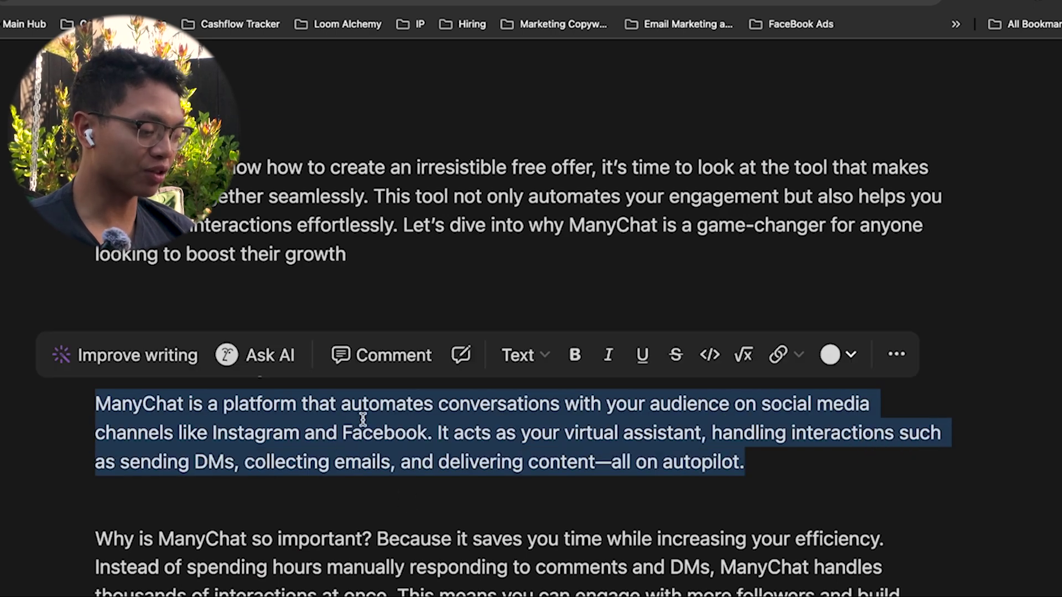
left_click(507, 409)
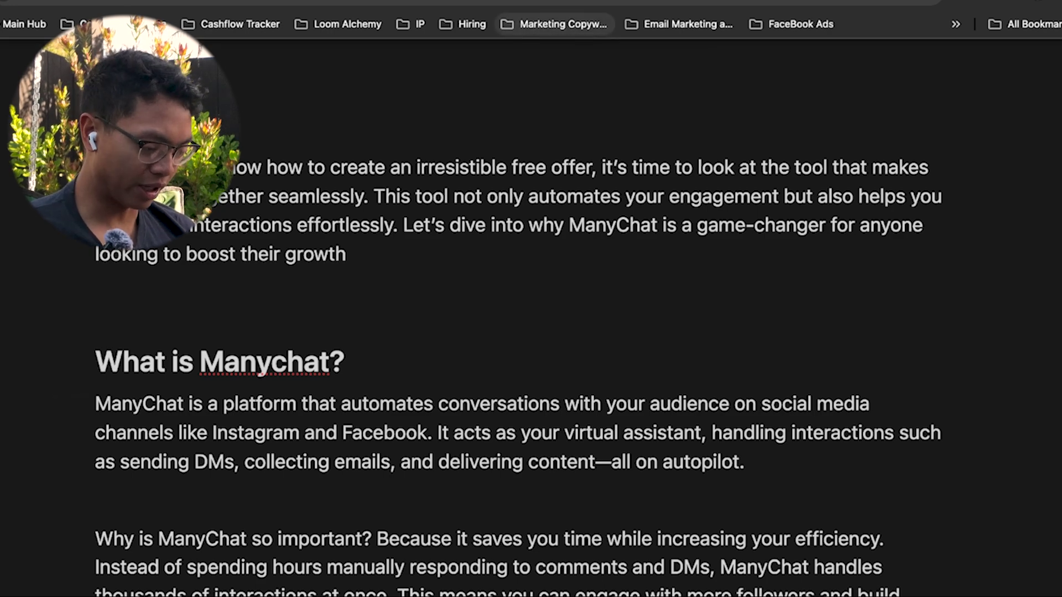
- Read why ManyChat is important, highlighting "ManyChat handles thousands of interactions at once."
scroll(519, 57, "down", 1)
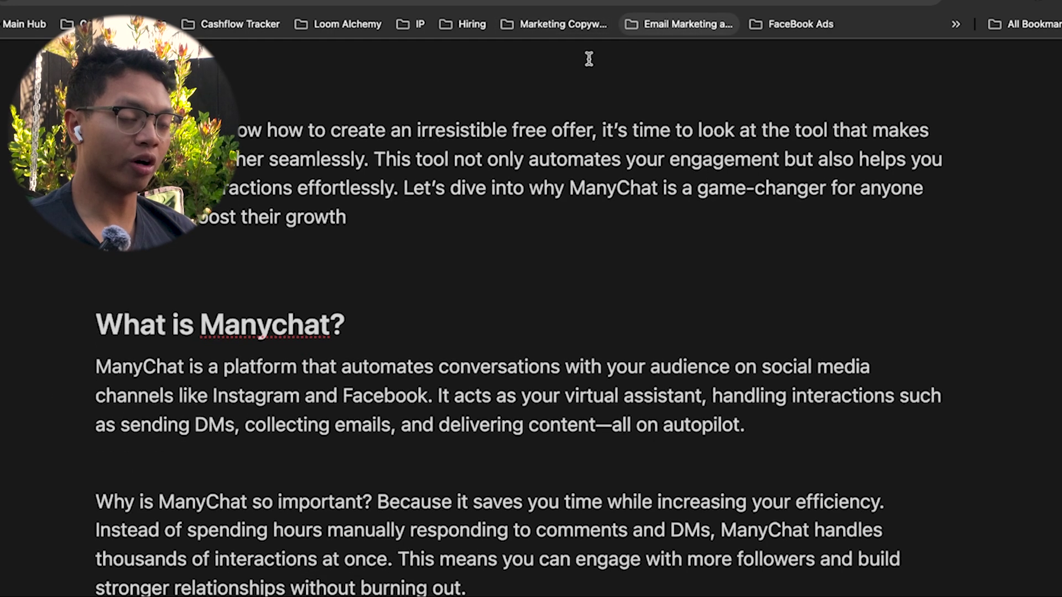
scroll(211, 449, "down", 3)
scroll(339, 469, "down", 8)
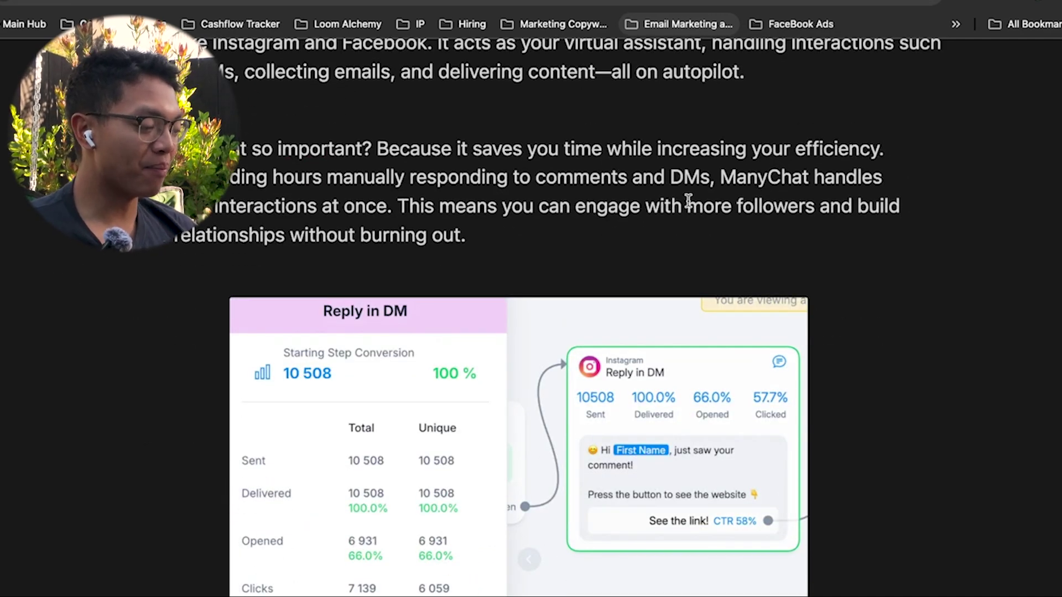
left_click_drag(720, 178, 391, 208)
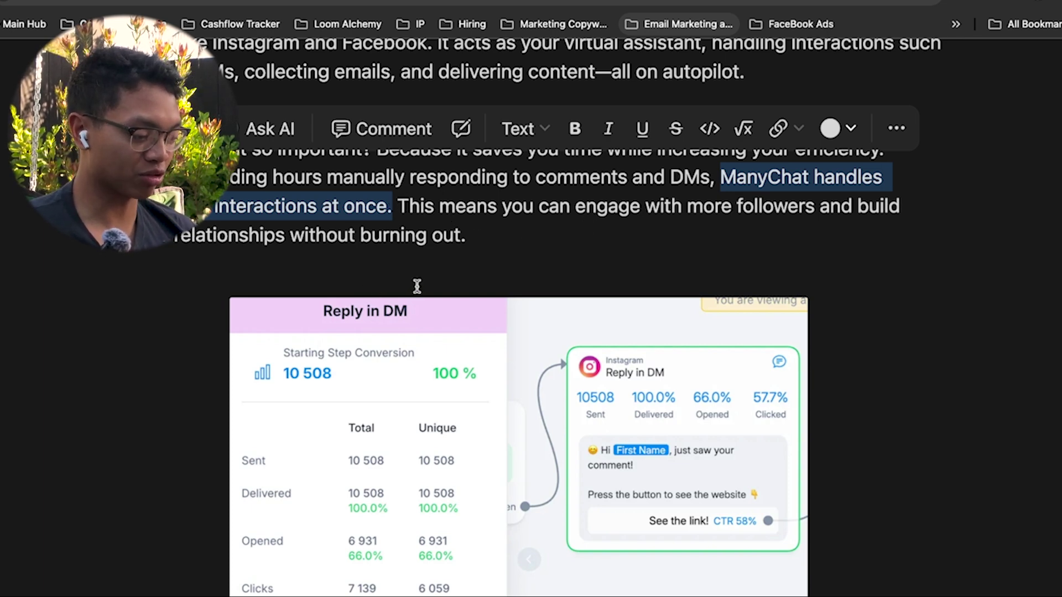
- Examine the embedded Reply in DM statistics image, including its sent, delivered, opened and click figures, and continue to the text below
scroll(416, 287, "down", 5)
scroll(535, 338, "up", 1)
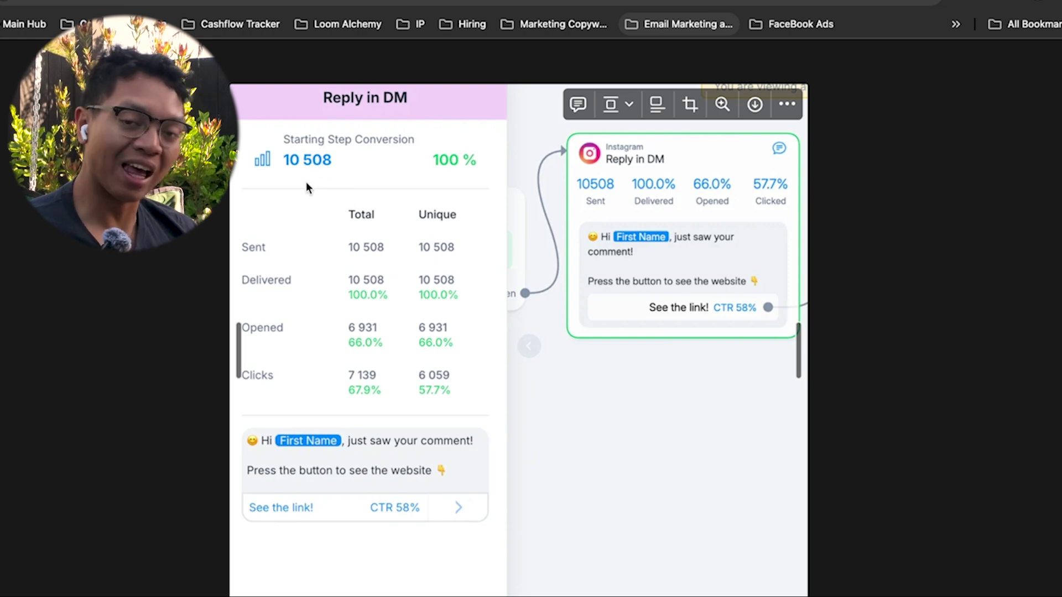
scroll(306, 181, "up", 2)
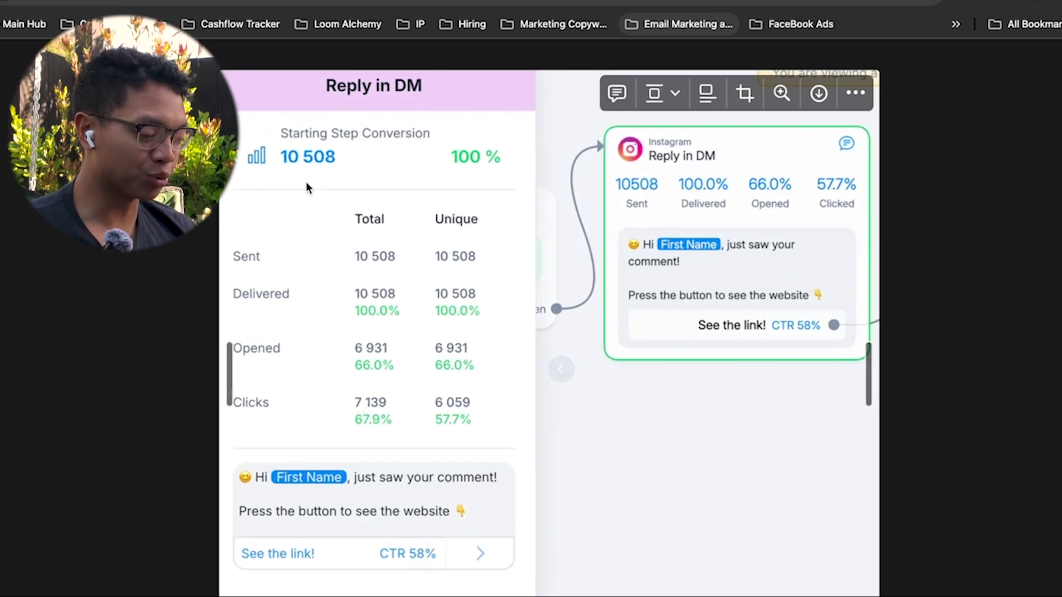
scroll(308, 187, "down", 3)
scroll(307, 186, "down", 7)
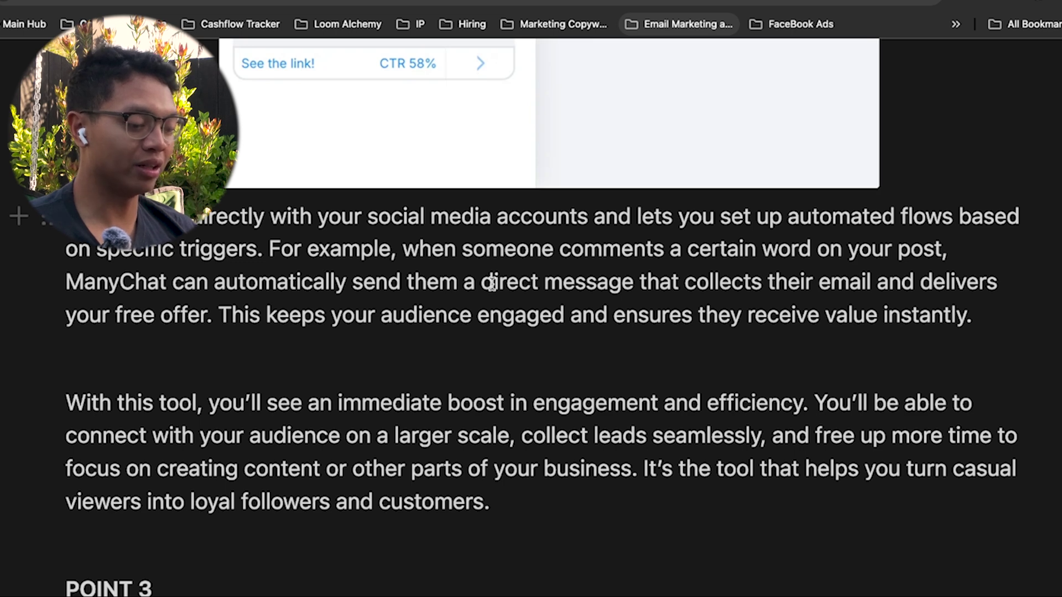
- Read the paragraphs on automated flows from specific triggers and the boost in engagement, up to the POINT 3 introduction
scroll(492, 283, "right", 3)
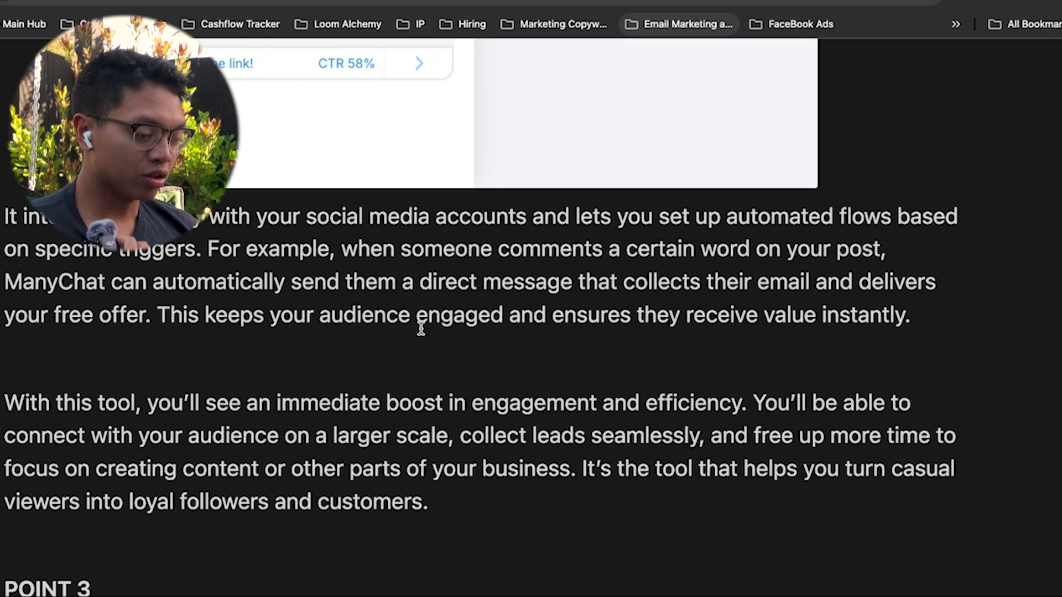
scroll(316, 369, "down", 3)
scroll(316, 369, "down", 1)
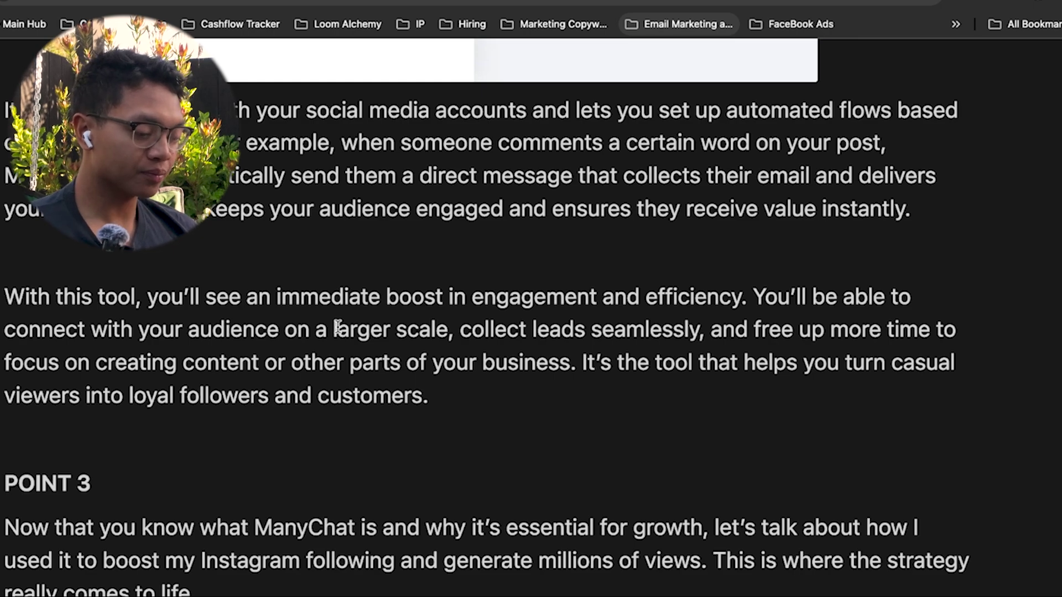
scroll(338, 326, "down", 4)
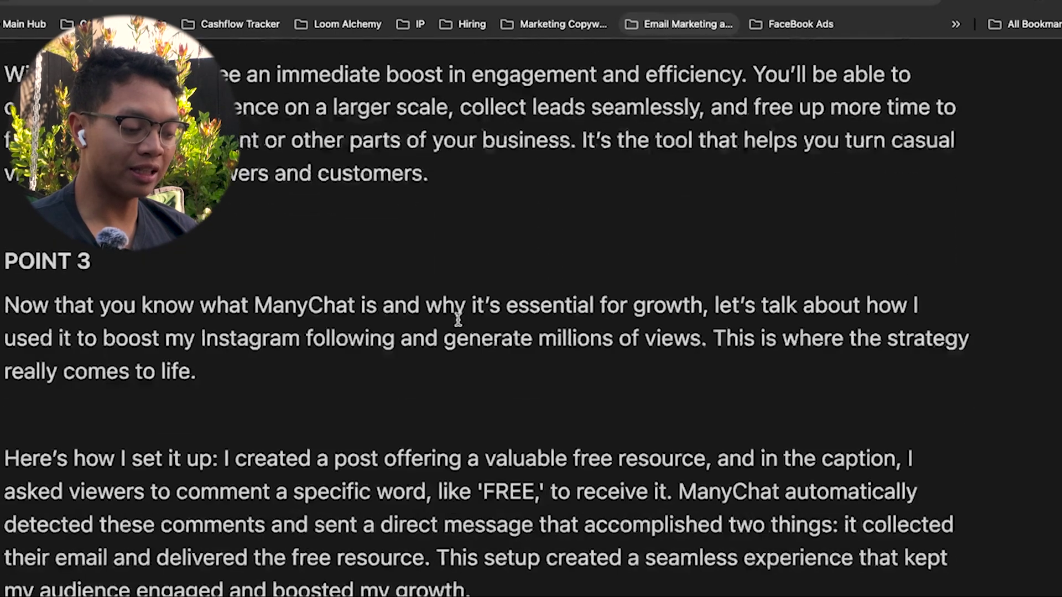
scroll(457, 320, "up", 3)
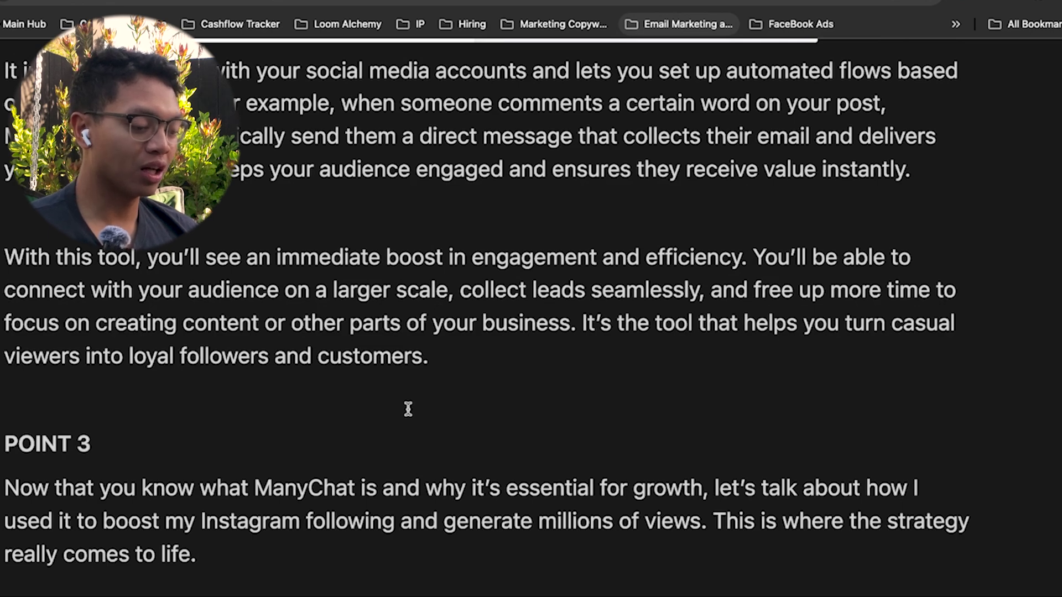
scroll(409, 409, "down", 3)
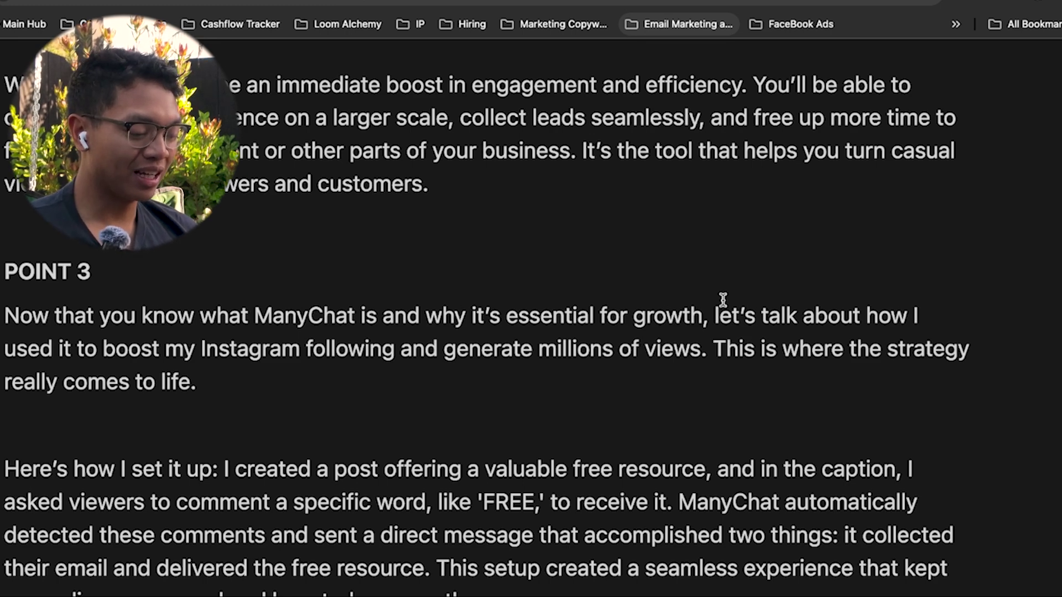
- Review the POINT 3 setup explanation, glance ahead at Point 4 and the Conclusion, and return to the ManyChat link
scroll(723, 299, "down", 3)
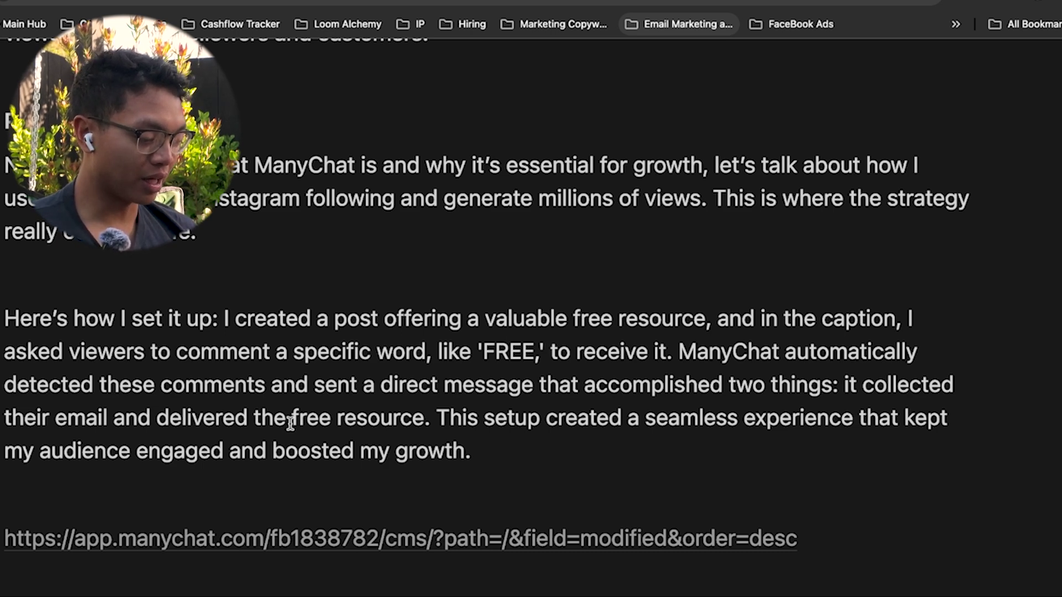
scroll(346, 299, "down", 15)
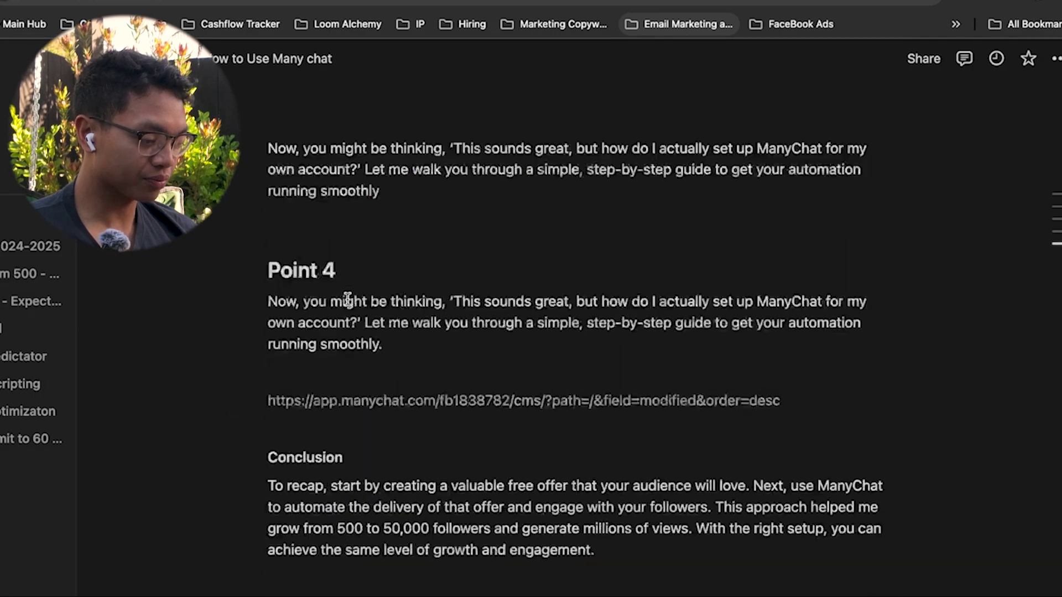
scroll(347, 298, "up", 10)
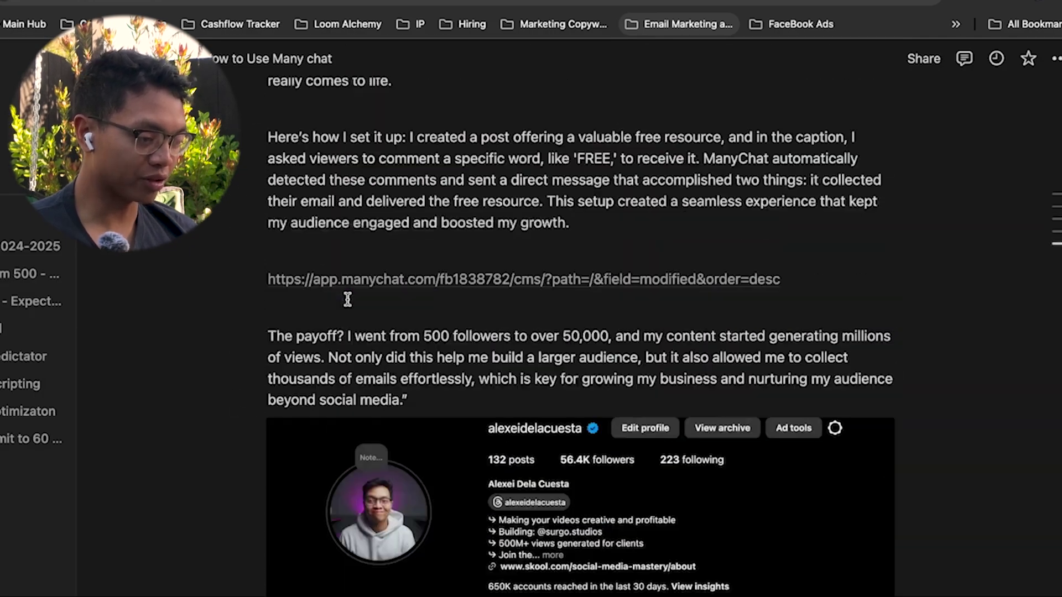
- Follow the notes' link to the ManyChat automations list and open the "Convert your Instagram Comments into Sales" automation
left_click(367, 275)
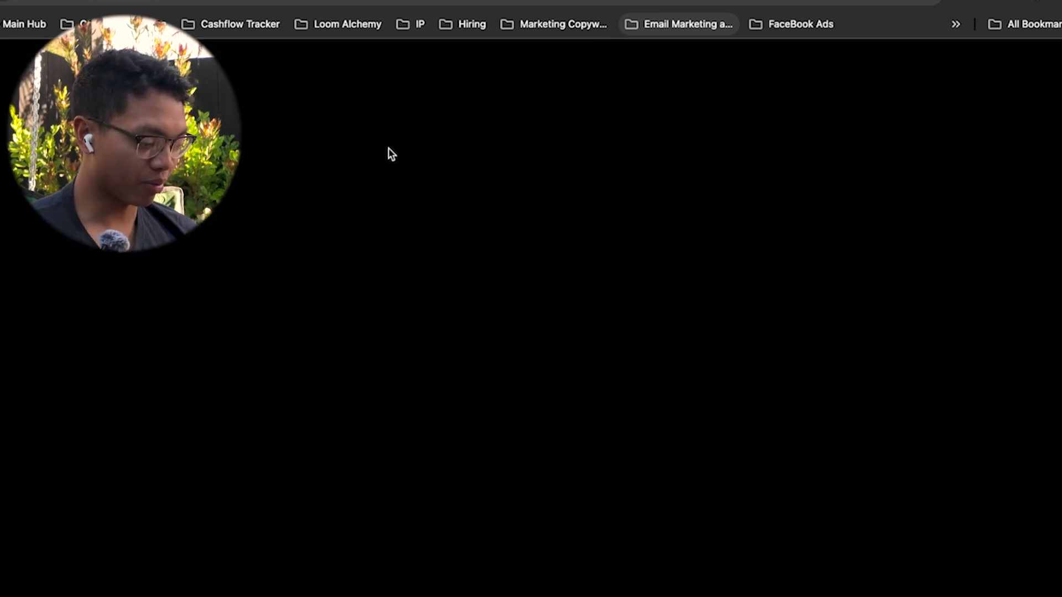
scroll(442, 349, "down", 4)
scroll(443, 349, "up", 1)
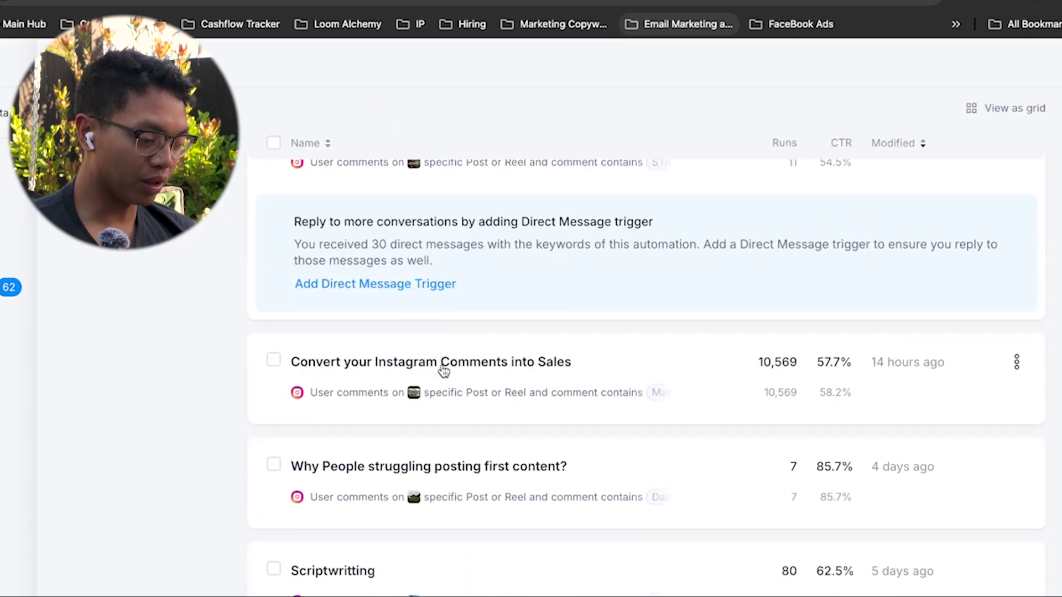
left_click(441, 369)
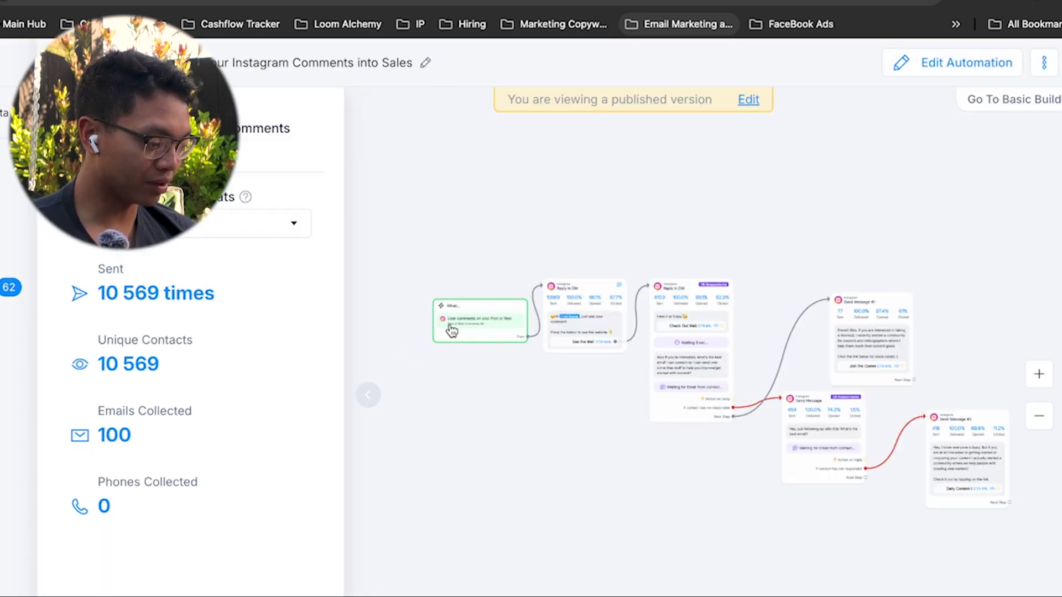
- Open the automation for editing and inspect the comment trigger's linked post and specific keywords
left_click(747, 100)
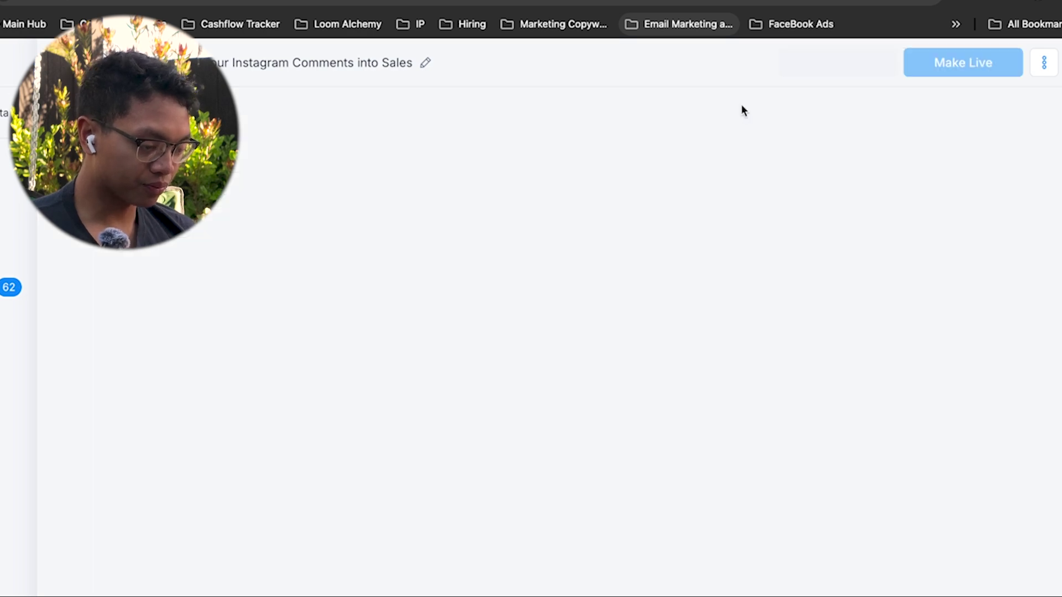
left_click(210, 300)
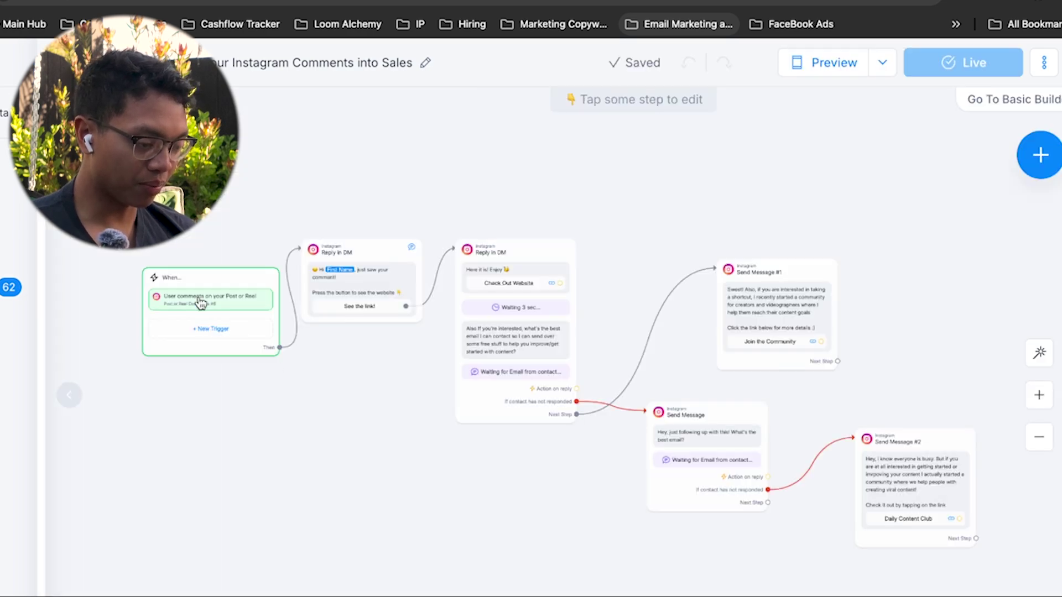
scroll(204, 372, "down", 2)
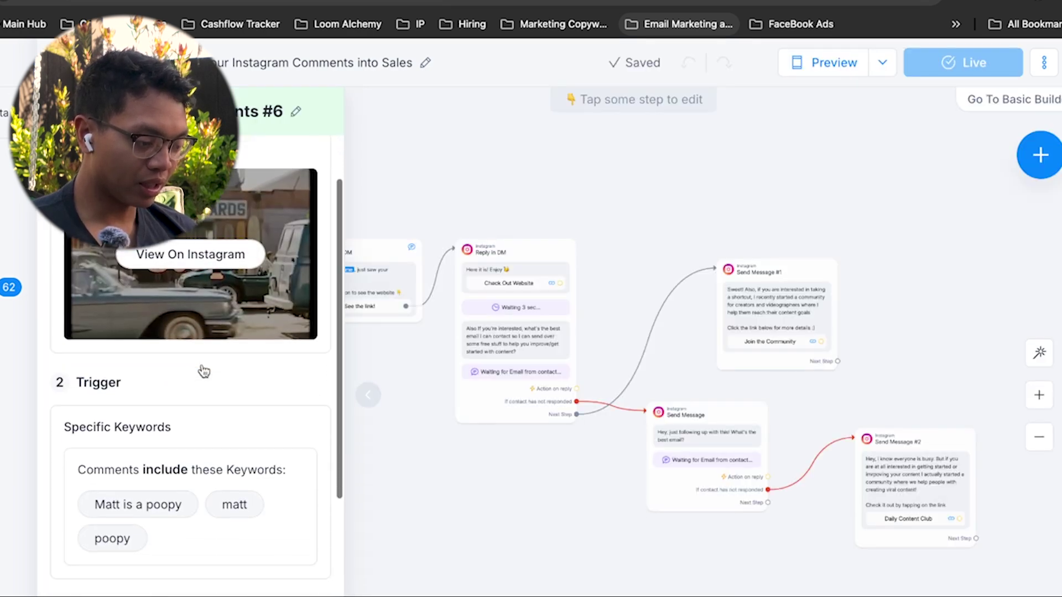
scroll(246, 393, "down", 1)
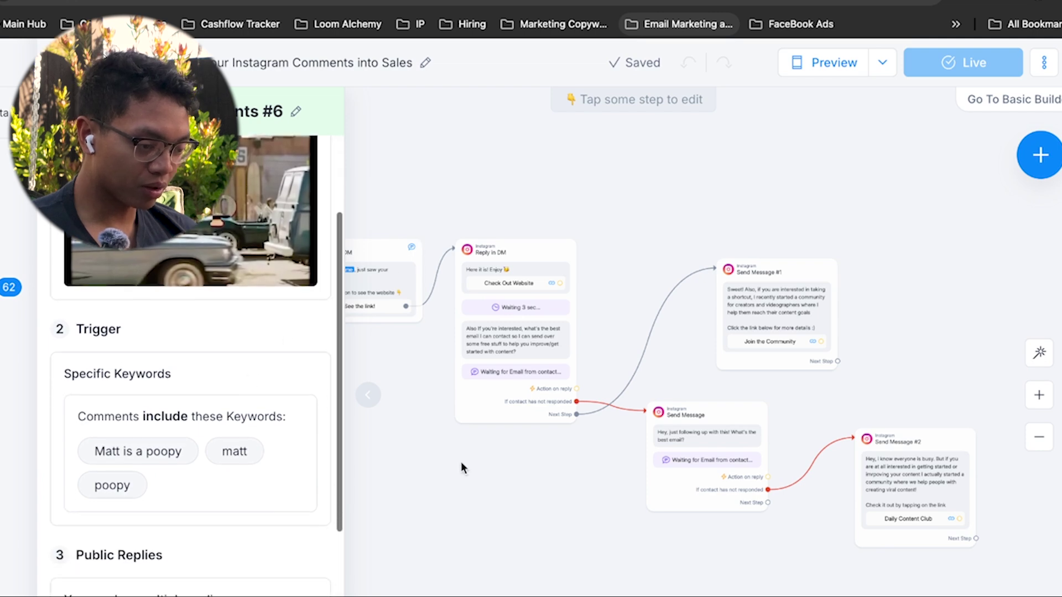
- Return to My Automations and open the Scriptwritting automation
left_click(468, 472)
left_click(166, 63)
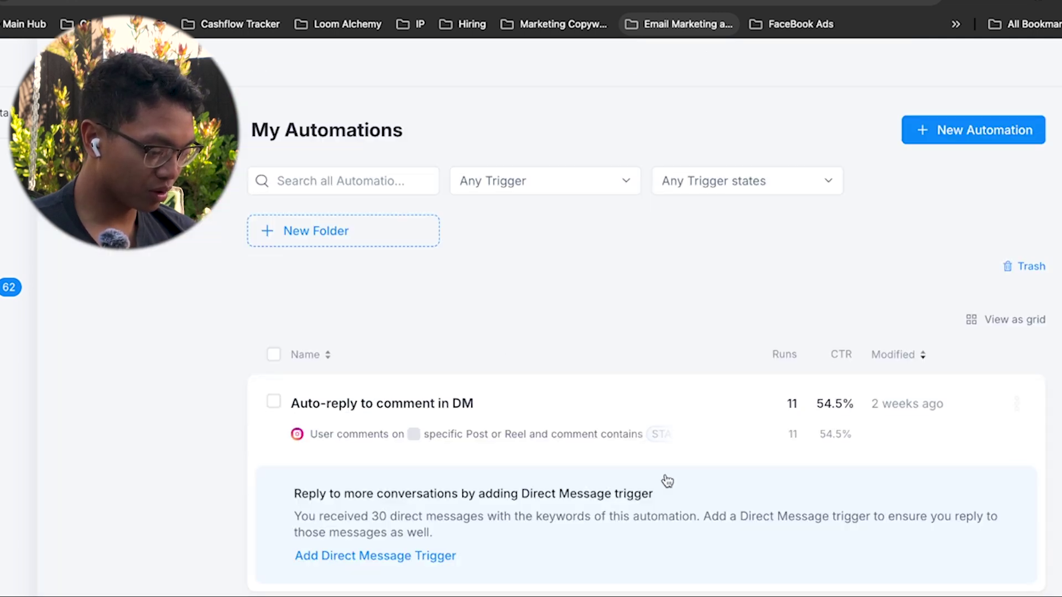
scroll(666, 481, "down", 5)
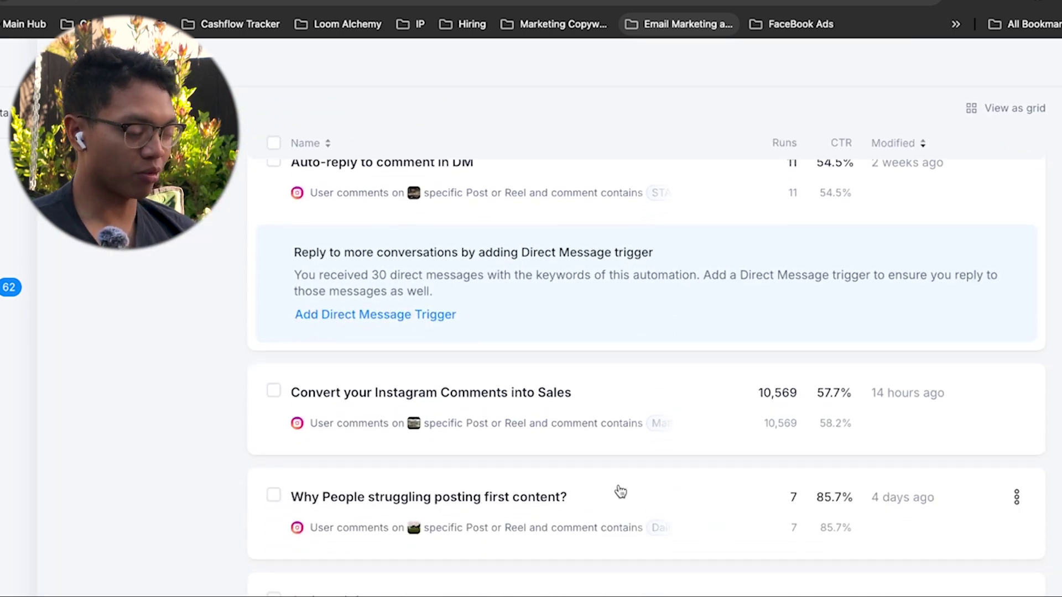
scroll(614, 492, "down", 2)
left_click(563, 474)
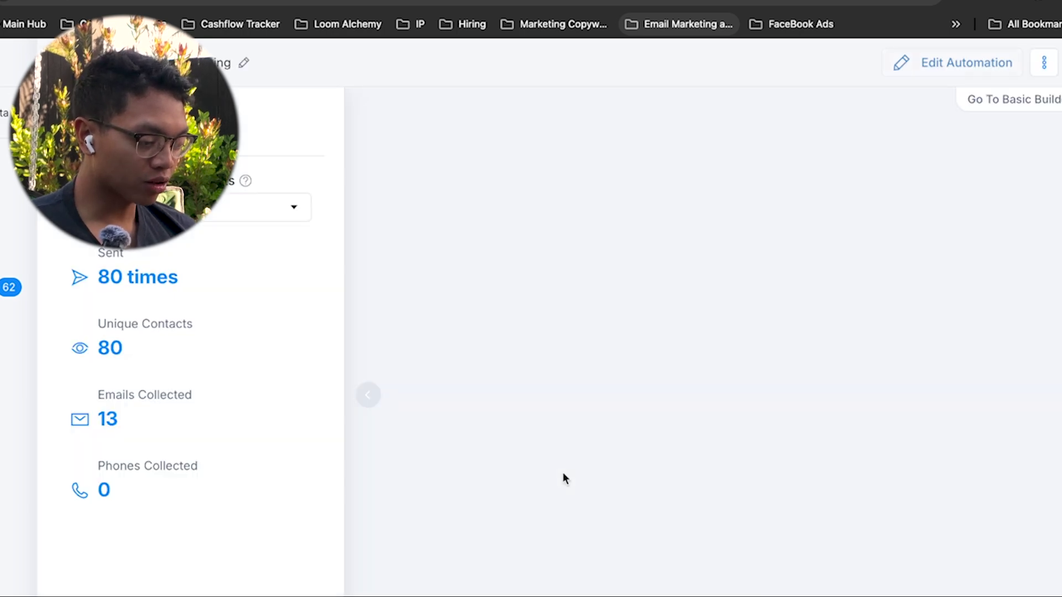
- Inspect the Scriptwritting automation's post or reel comment trigger, including its linked post and specific keywords
left_click(369, 395)
scroll(442, 326, "up", 5)
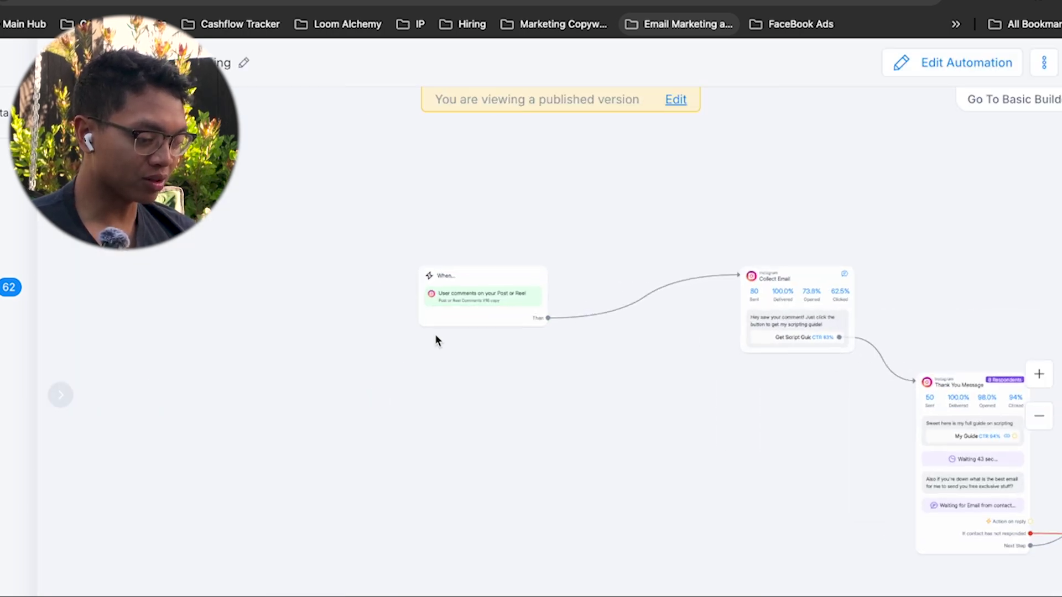
left_click(537, 222)
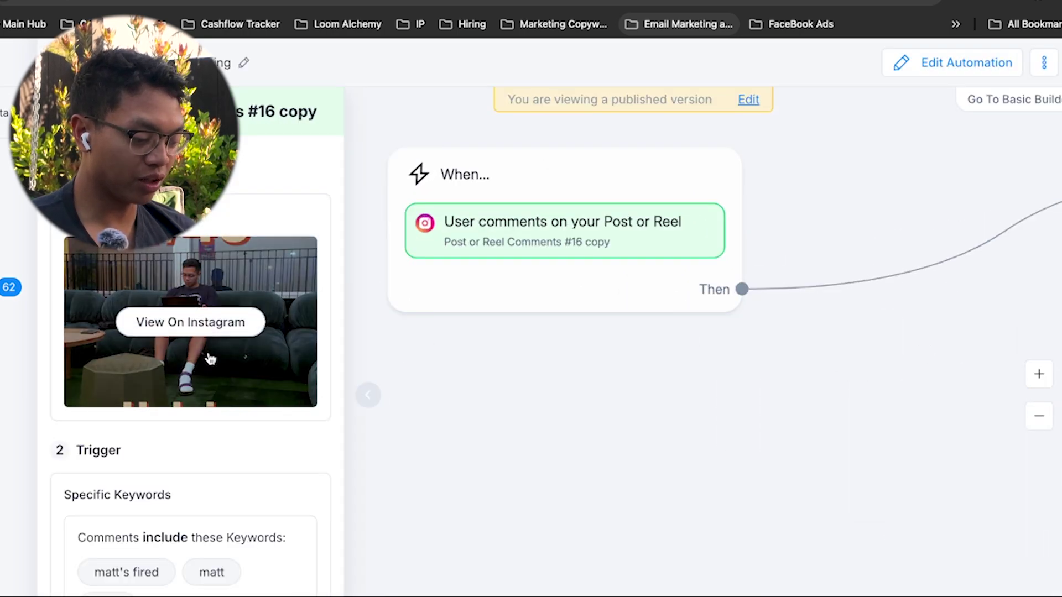
scroll(141, 545, "down", 1)
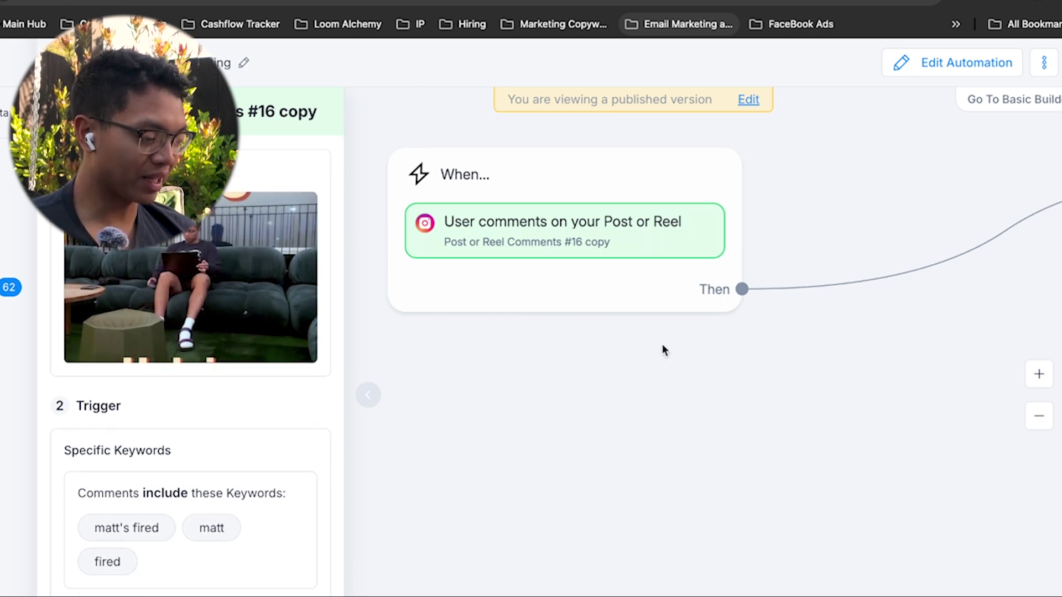
- Switch the Scriptwritting automation to editing and open the message text of its Collect Email step
scroll(661, 350, "right", 10)
left_click(669, 299)
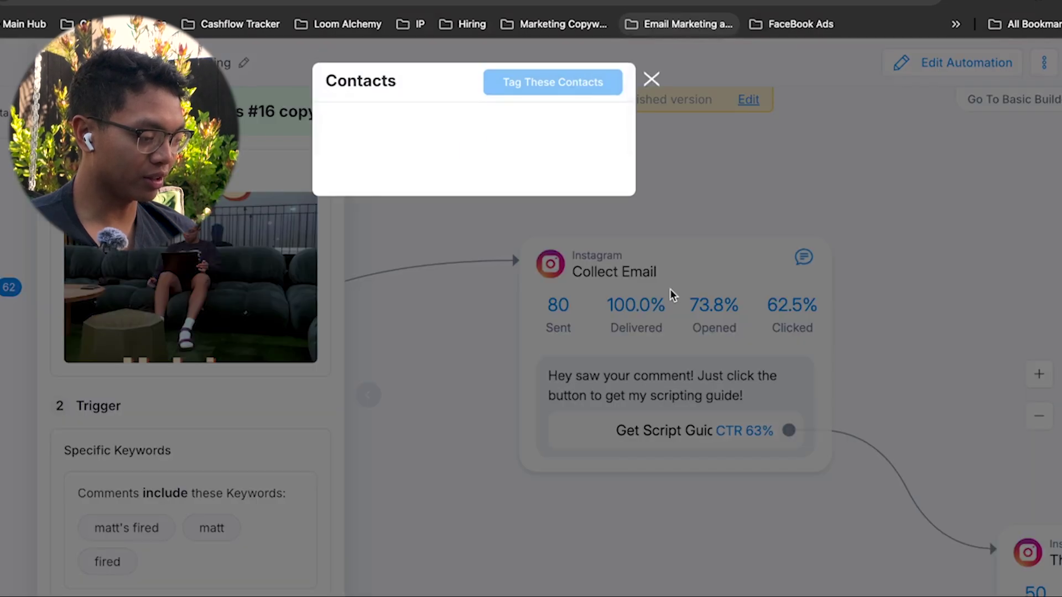
left_click(651, 79)
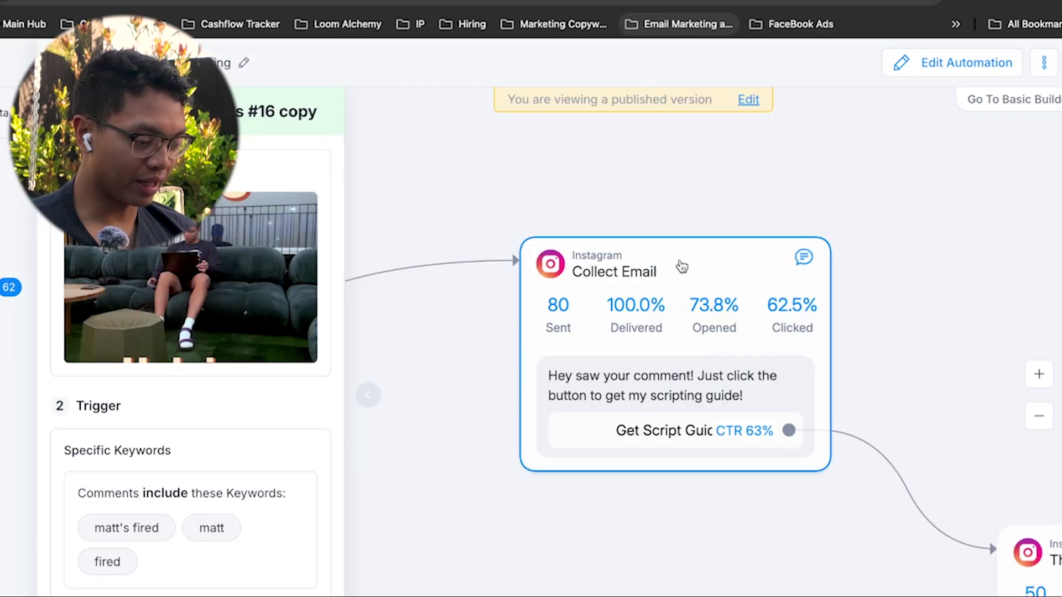
left_click(680, 266)
left_click(885, 65)
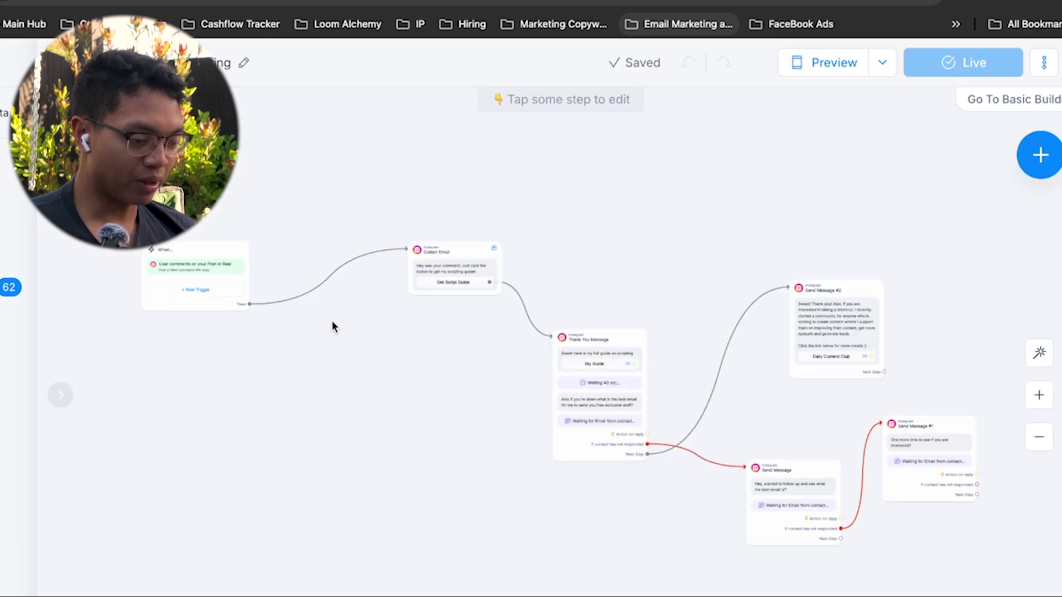
left_click(459, 270)
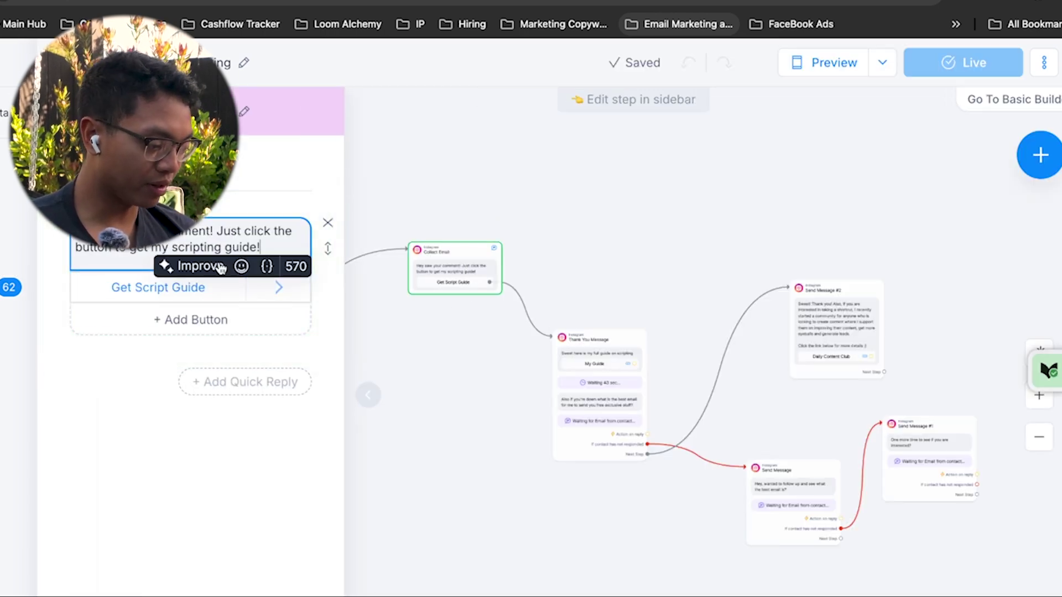
- Inspect the Thank You Message step's guide delivery, 43-second wait and email request
left_click(590, 343)
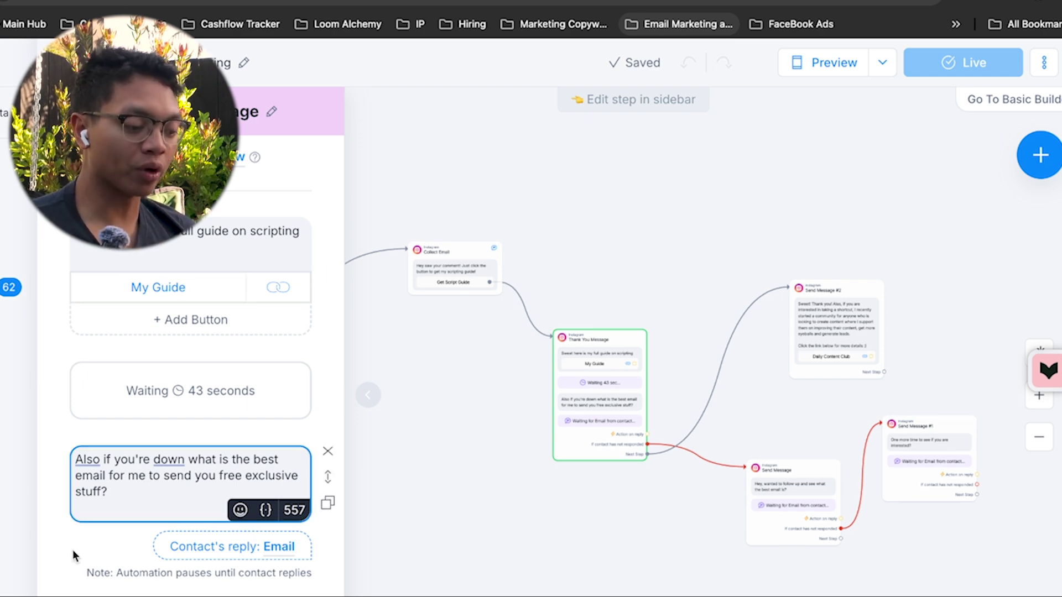
left_click(133, 520)
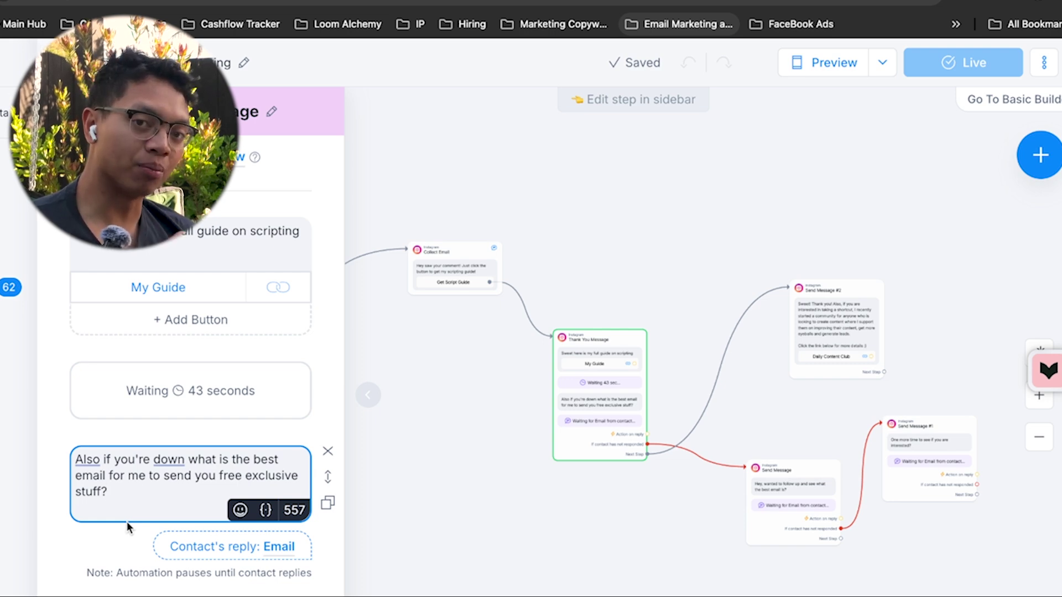
left_click(598, 532)
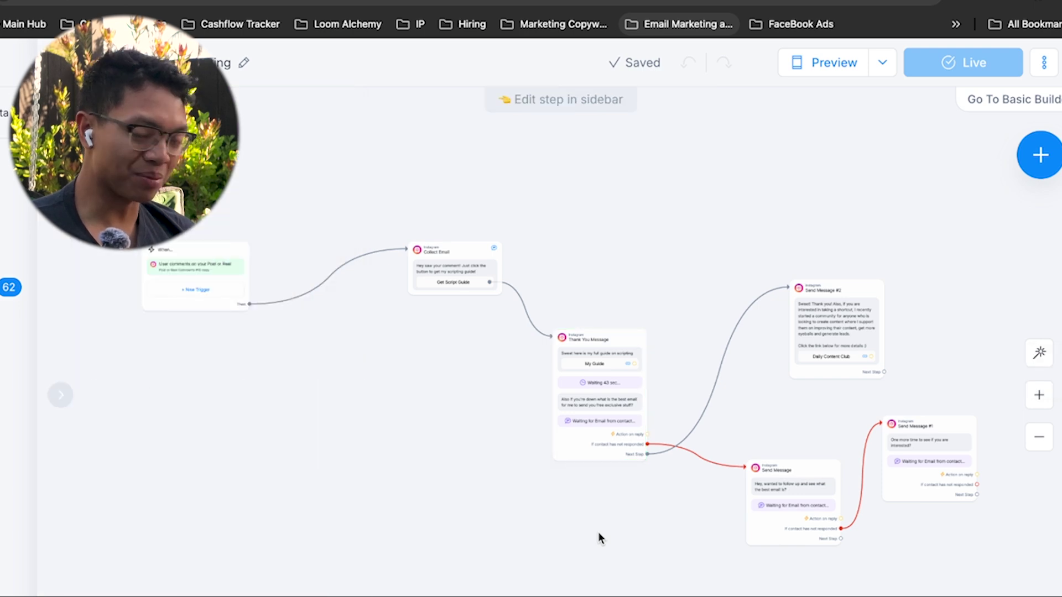
- Trace the no-response branch from Thank You Message through the follow-up texts of Send Message and Send Message #1
left_click(626, 335)
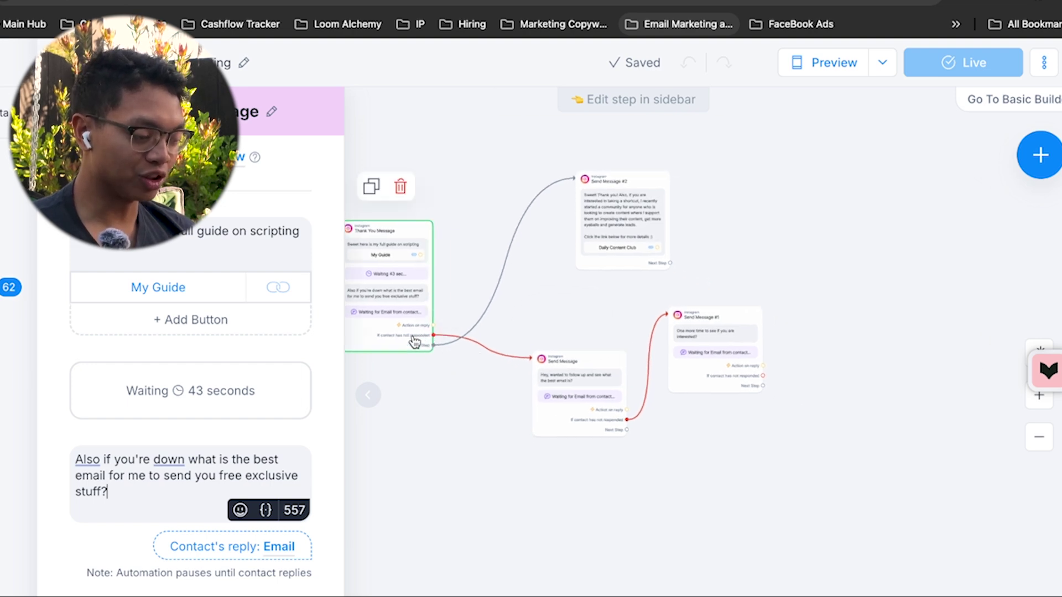
left_click(609, 375)
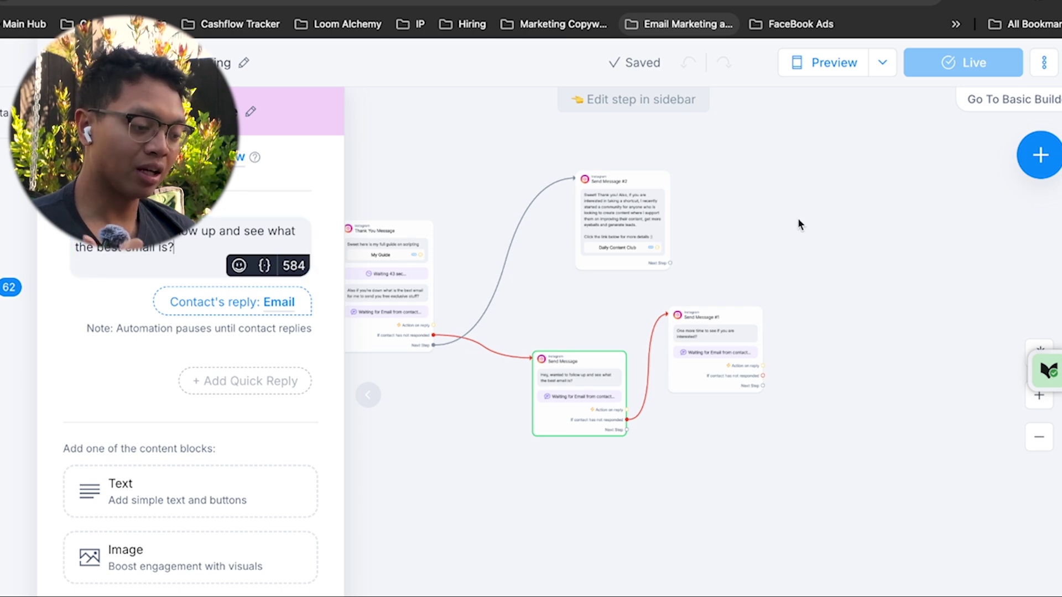
left_click(717, 314)
mouse_move(418, 309)
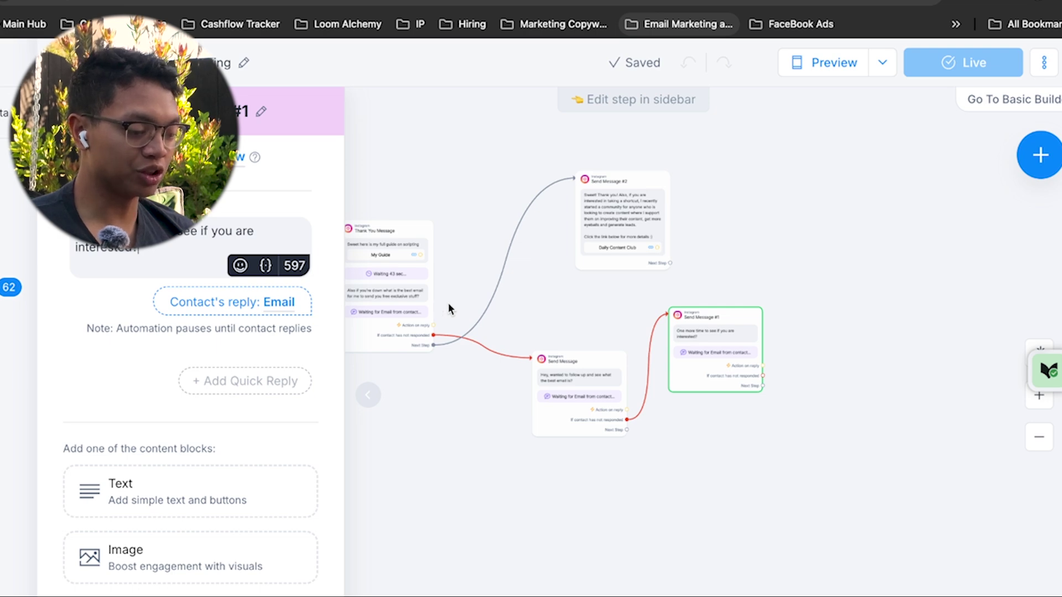
- Open the Send Message #2 step and inspect its Daily Content Club button, including the website URL it opens
left_click(629, 212)
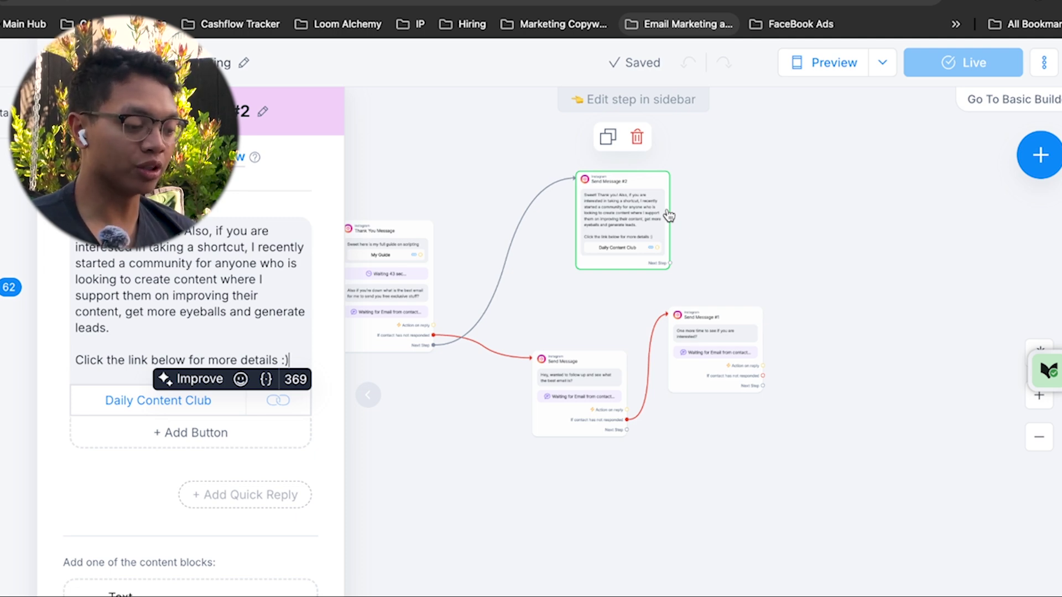
mouse_move(155, 317)
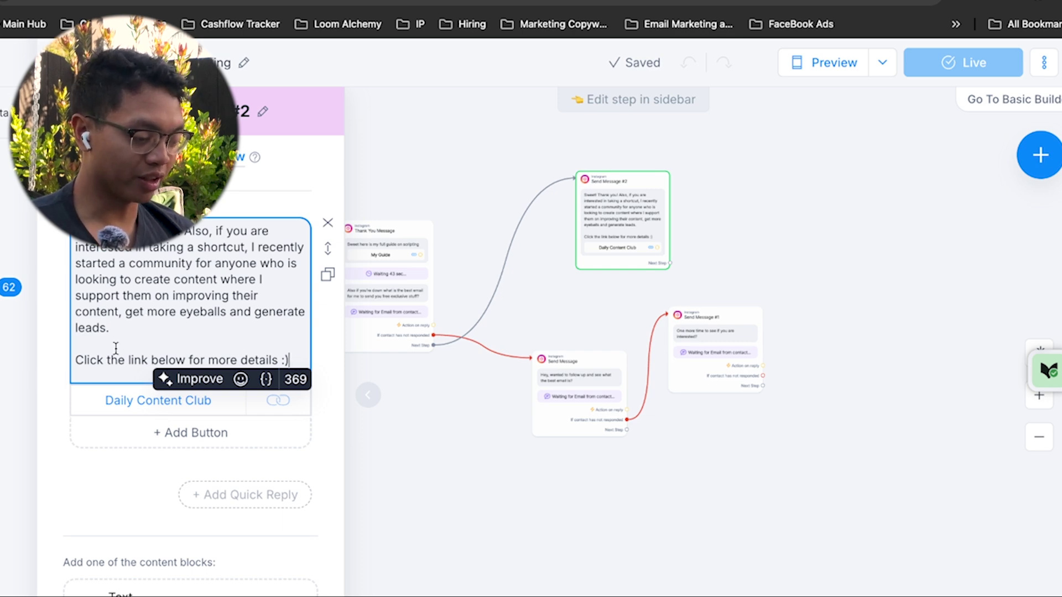
left_click(140, 399)
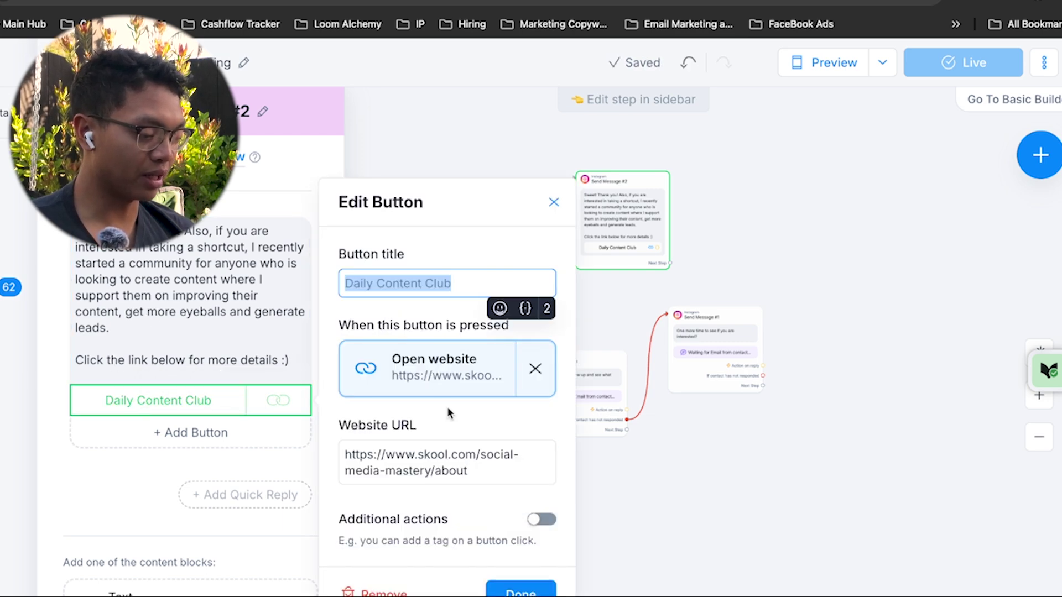
left_click(441, 355)
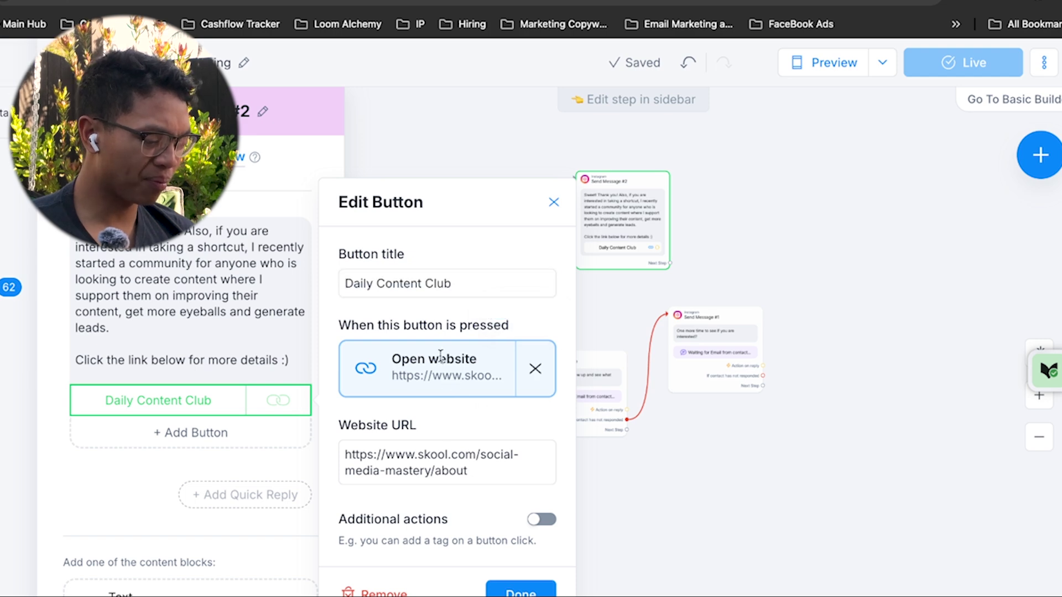
left_click(458, 381)
triple_click(453, 453)
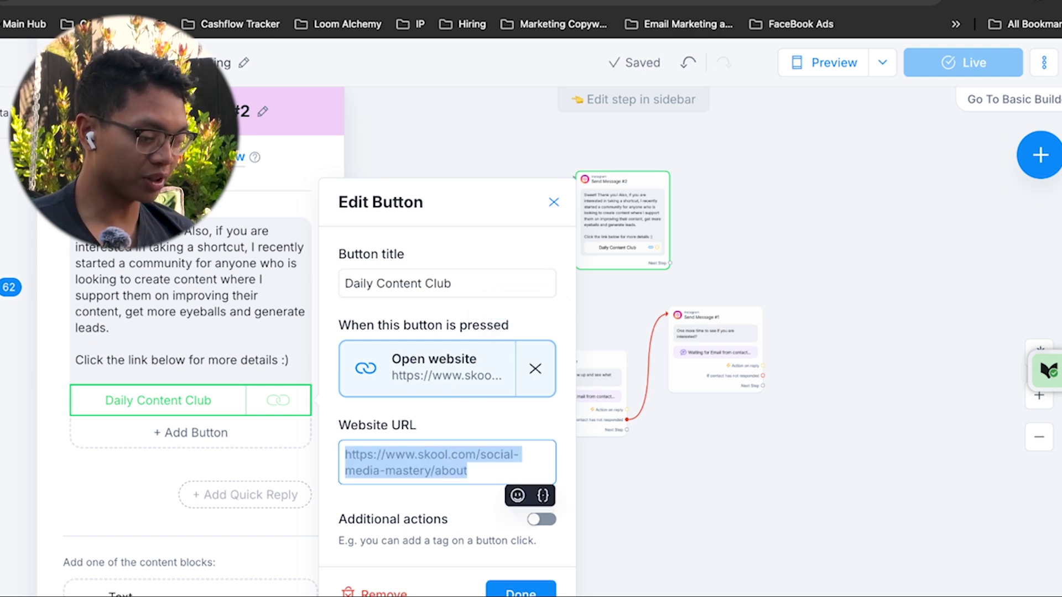
- View the About page of The Daily Content Club on Skool, then return to ManyChat and close the button settings
key("ctrl+Tab")
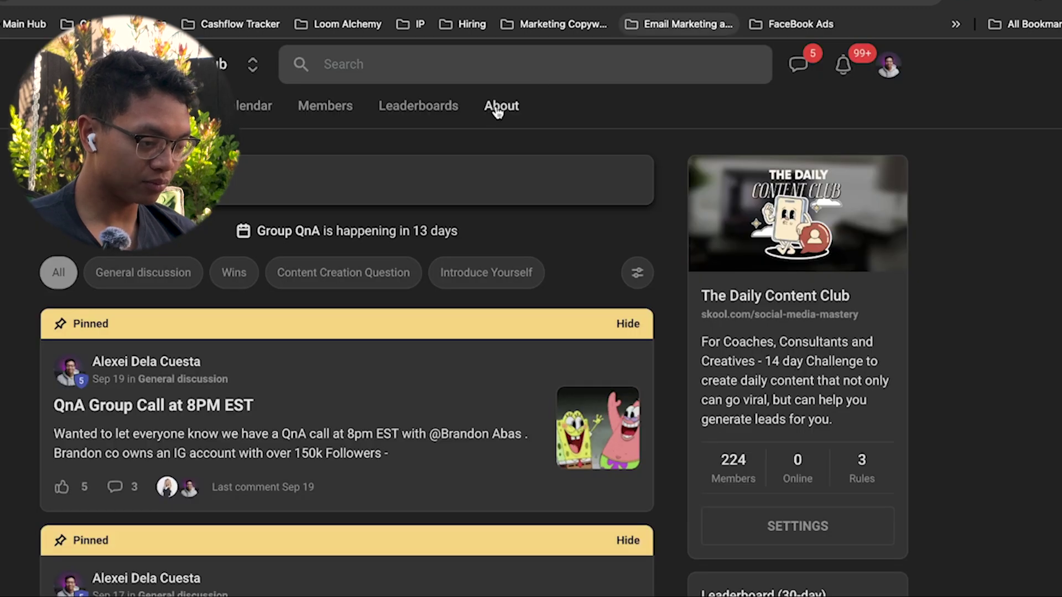
left_click(487, 106)
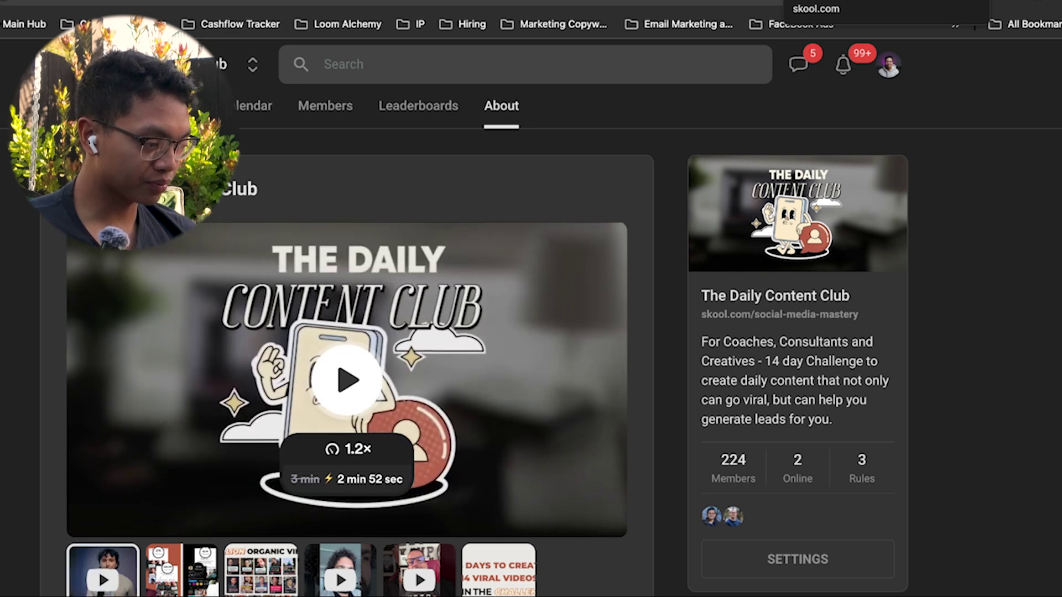
left_click(486, 2)
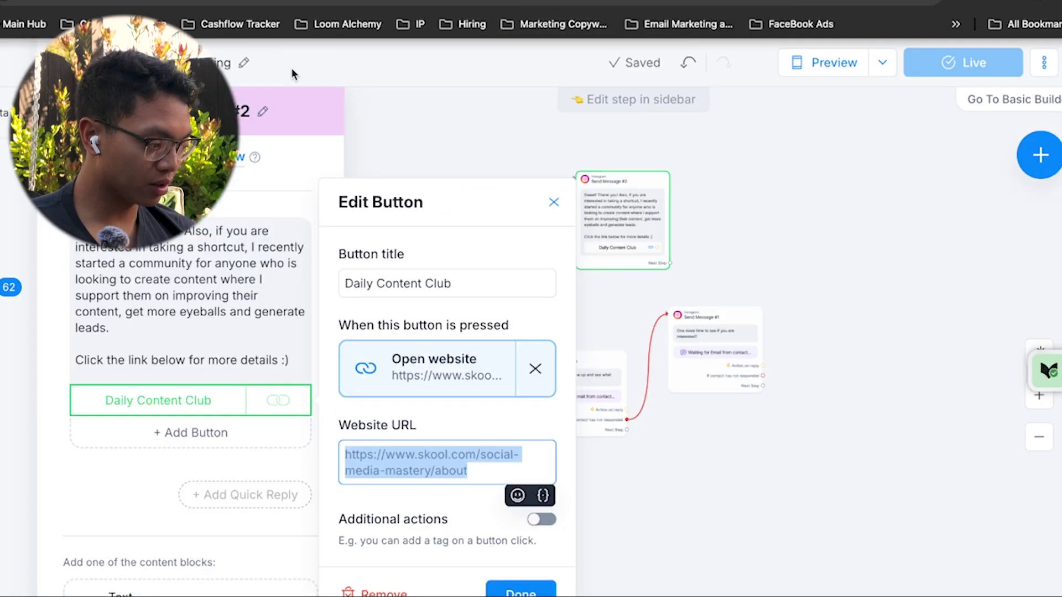
left_click(512, 174)
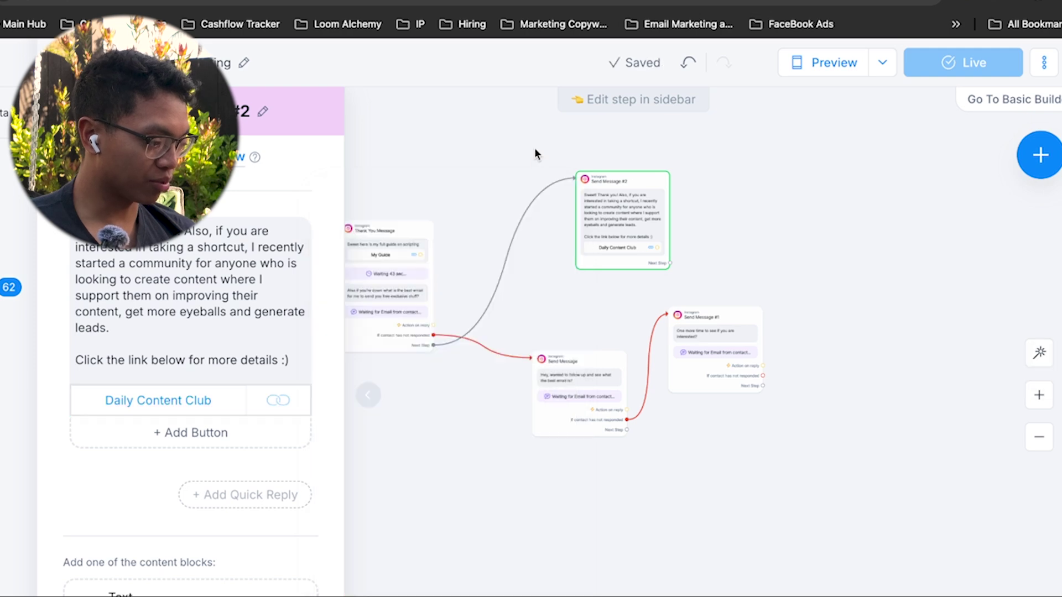
- Preview the automation as a recipient, request the script guide, open its My Guide link and pause the linked video
left_click(860, 66)
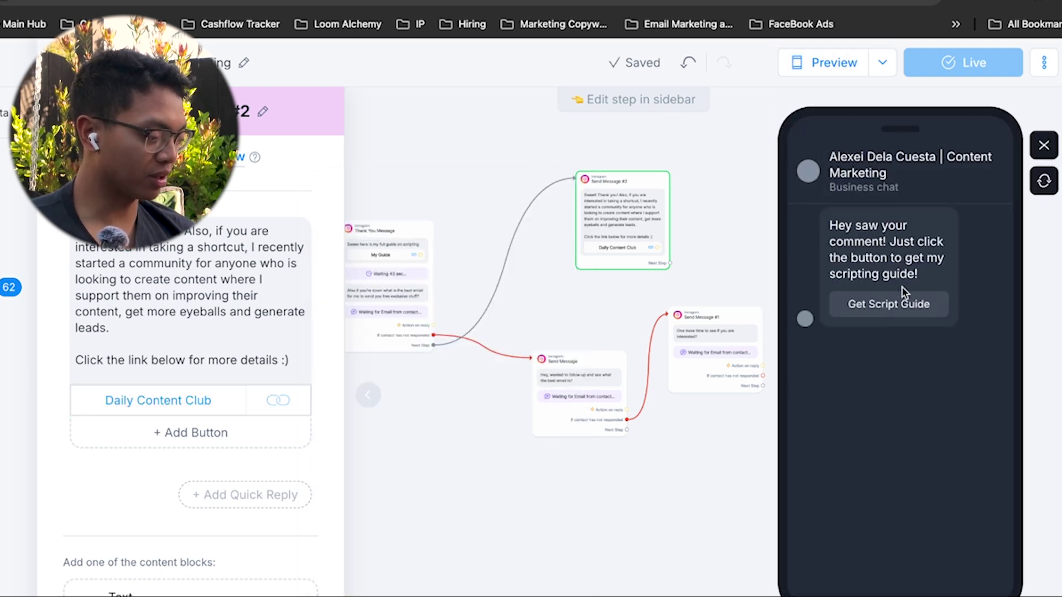
left_click(896, 310)
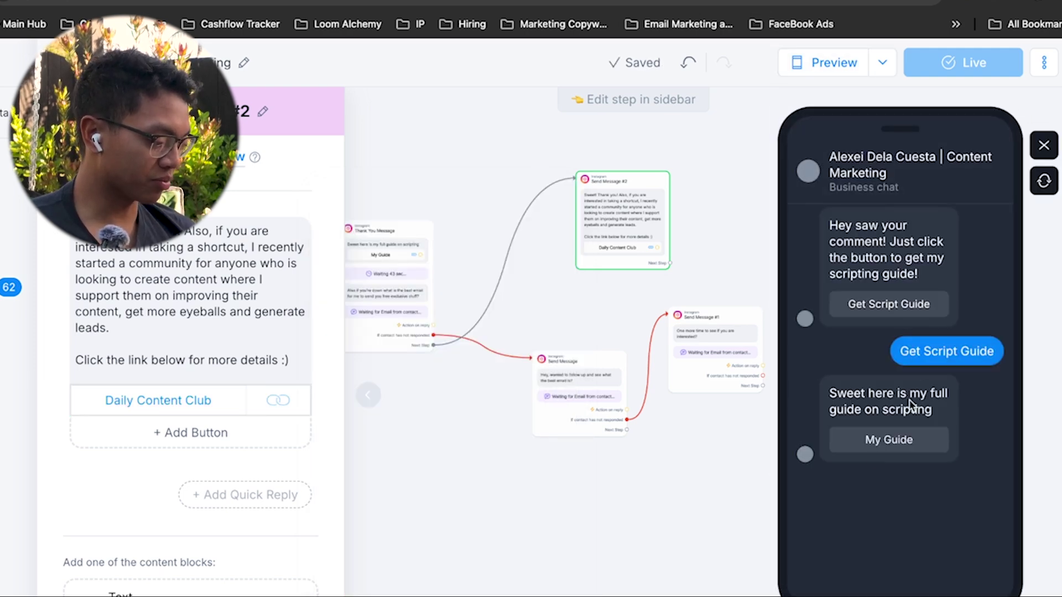
left_click(892, 440)
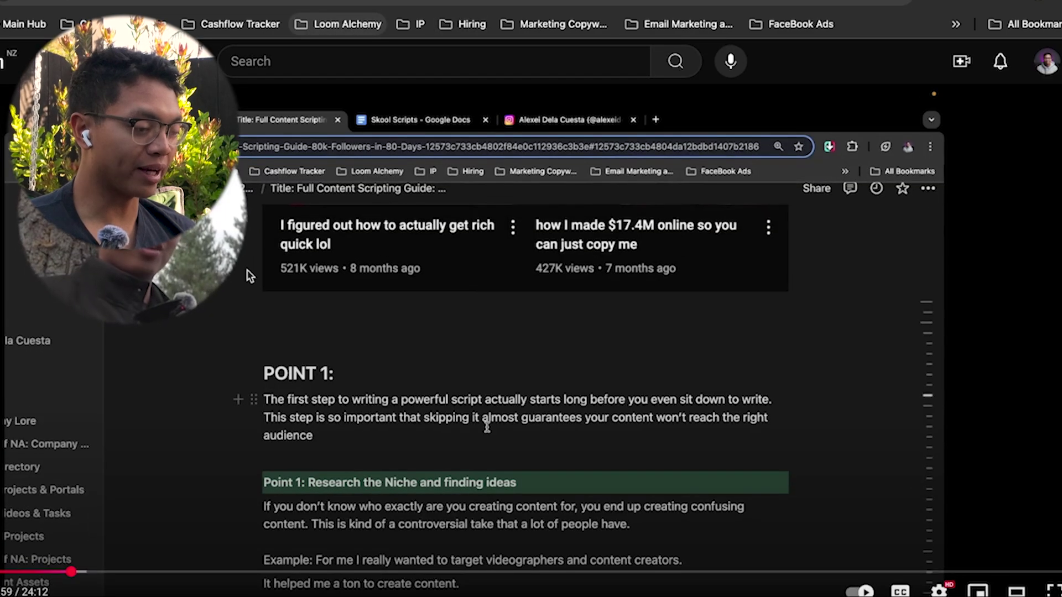
left_click(138, 357)
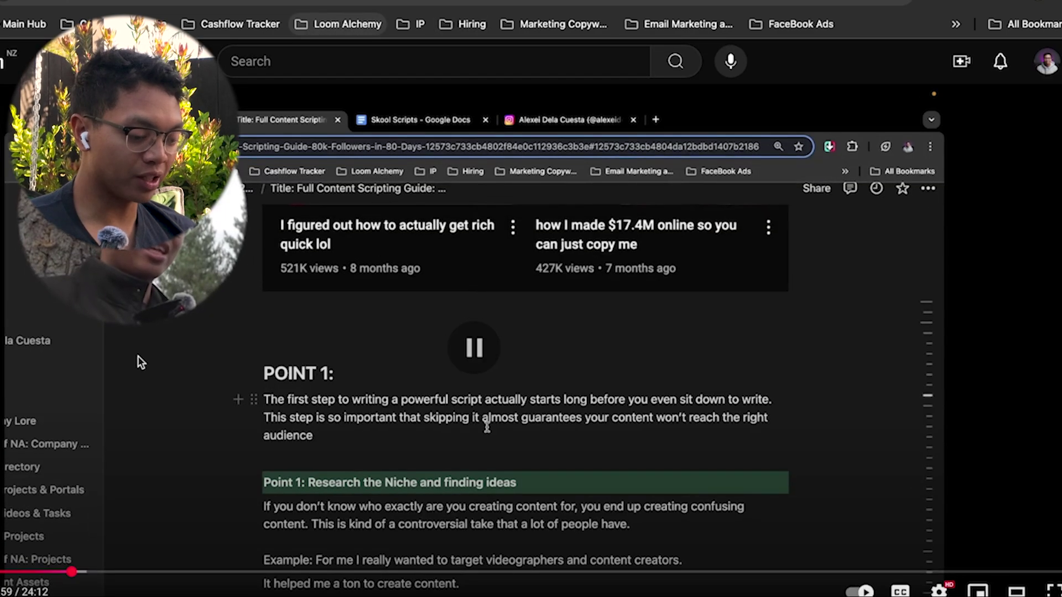
scroll(188, 368, "down", 2)
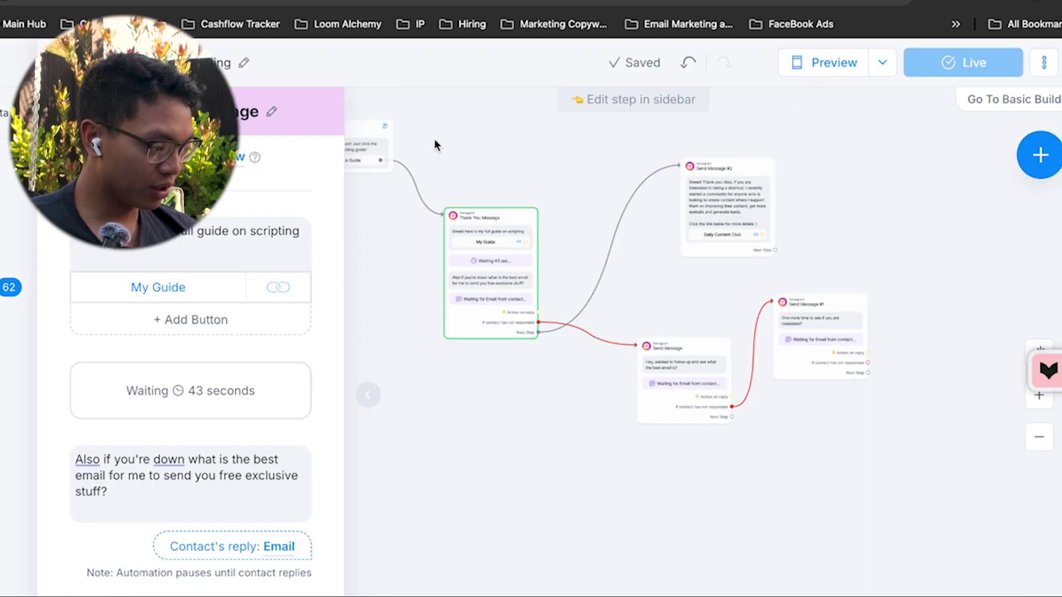
- Return to My Automations and reopen the published version of the Scriptwritting automation
left_click(485, 138)
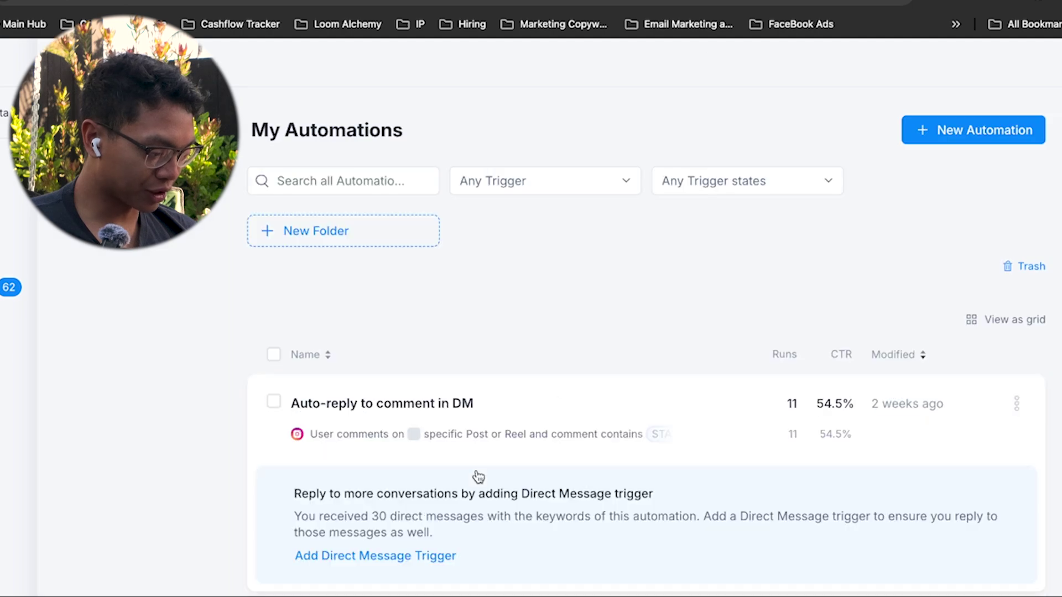
scroll(478, 476, "down", 6)
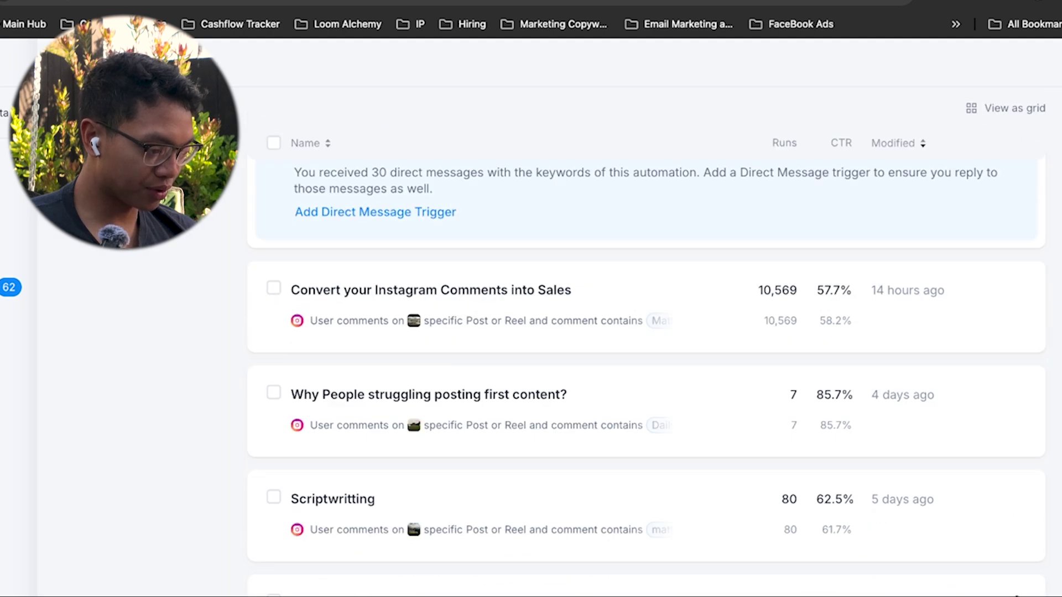
left_click(550, 501)
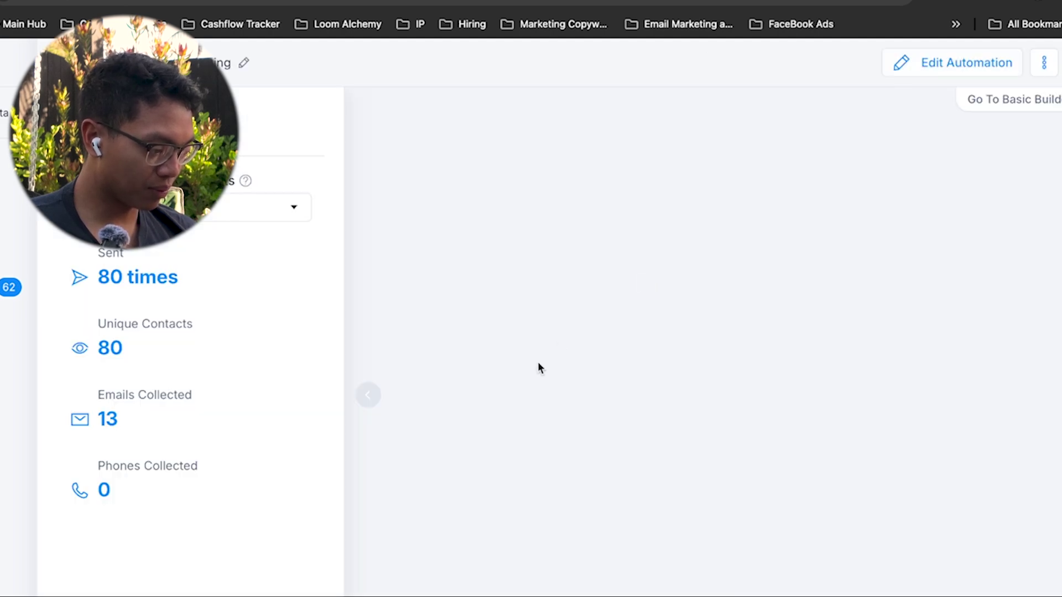
- Examine the sent, delivered, opened and clicked statistics of the Collect Email and Thank You Message steps
scroll(652, 323, "up", 5)
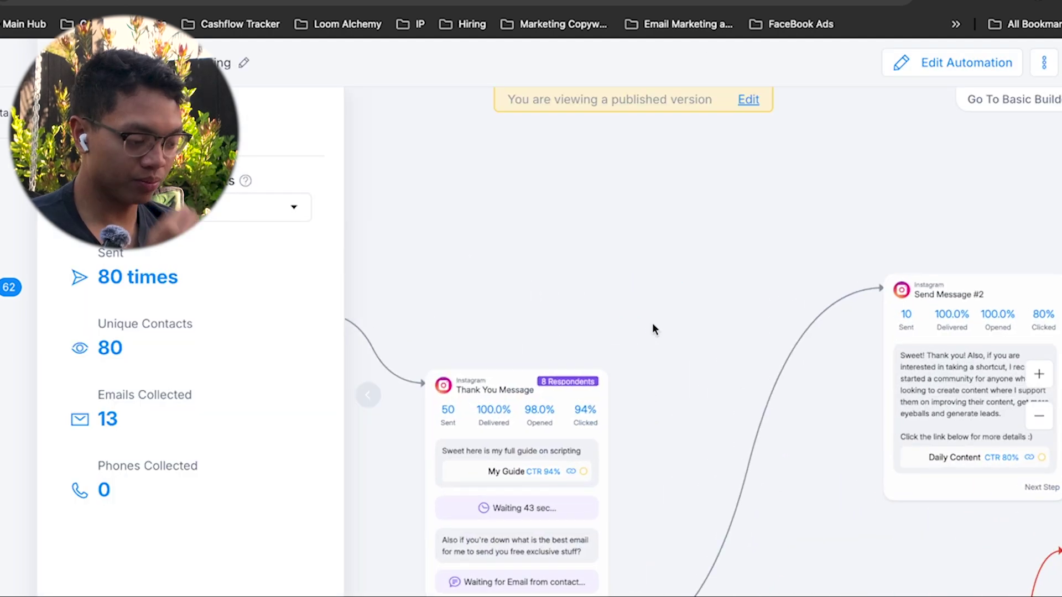
scroll(516, 342, "down", 3)
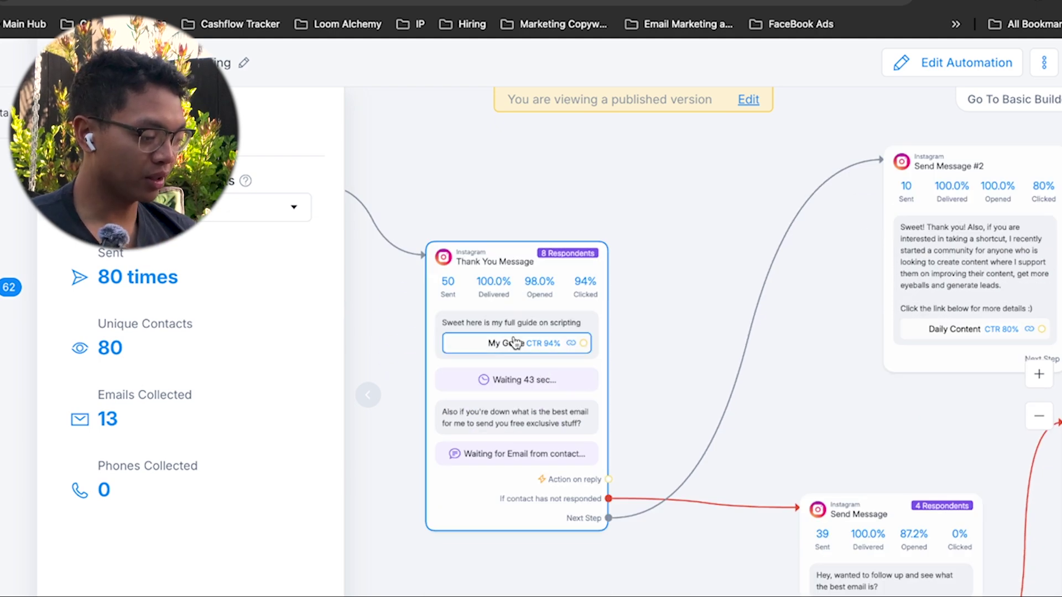
scroll(526, 280, "down", 1)
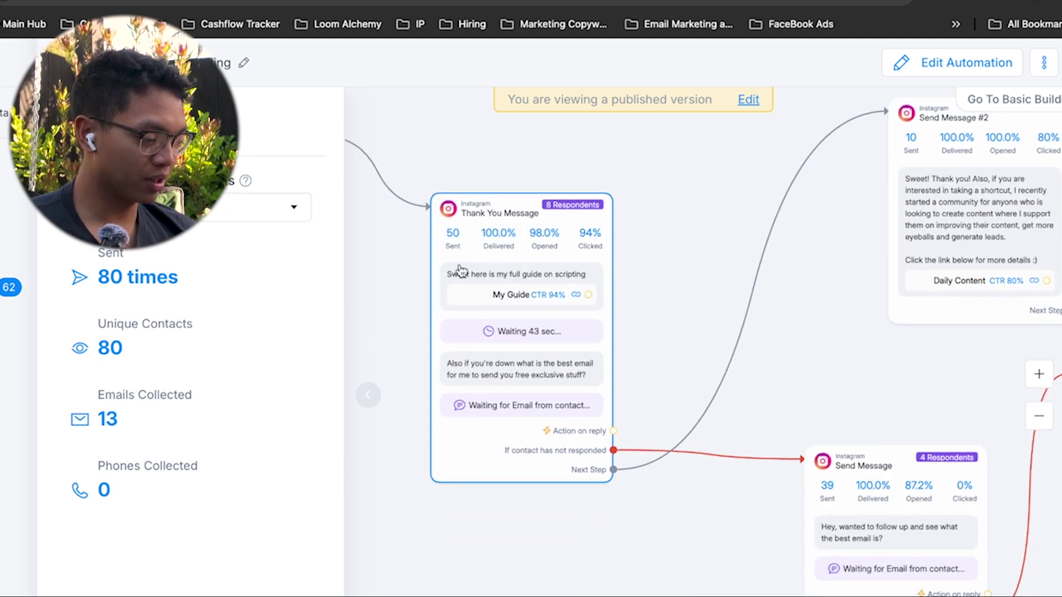
scroll(460, 267, "up", 2)
scroll(460, 266, "left", 5)
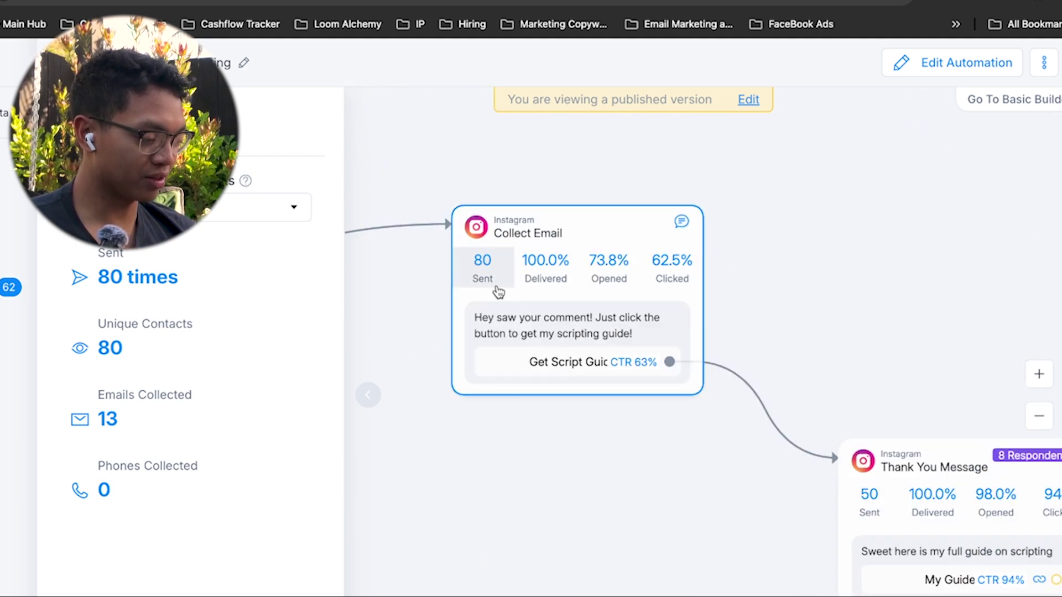
scroll(511, 298, "down", 2)
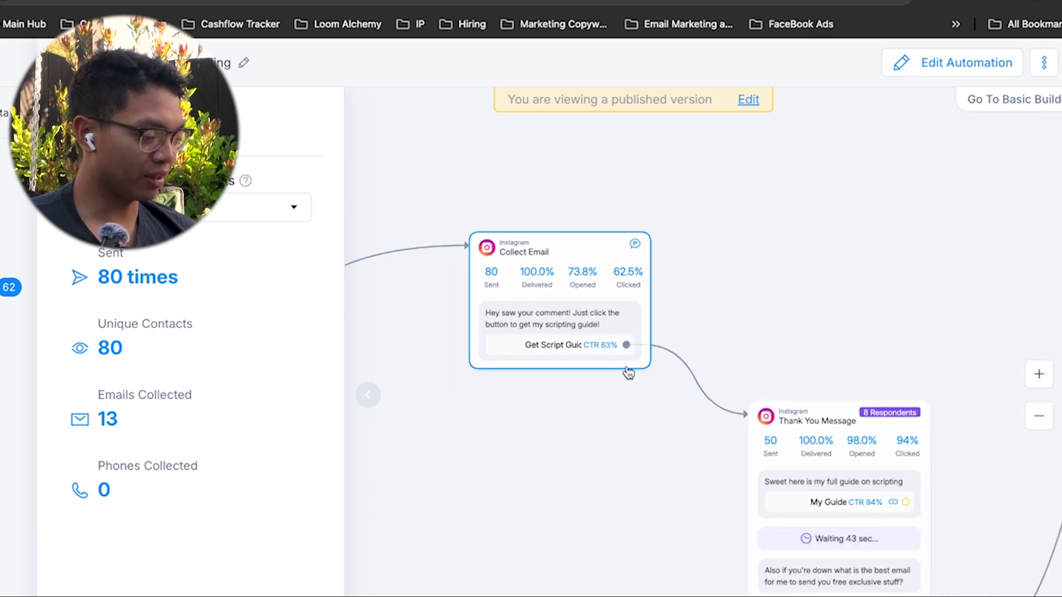
scroll(629, 373, "down", 3)
scroll(641, 376, "right", 5)
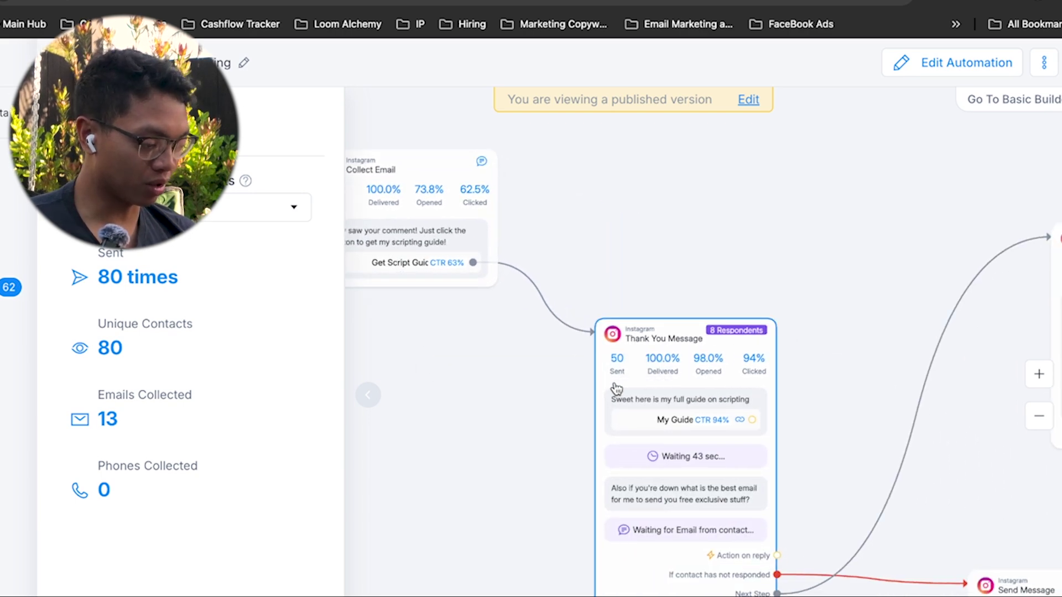
scroll(613, 381, "down", 2)
scroll(614, 381, "right", 3)
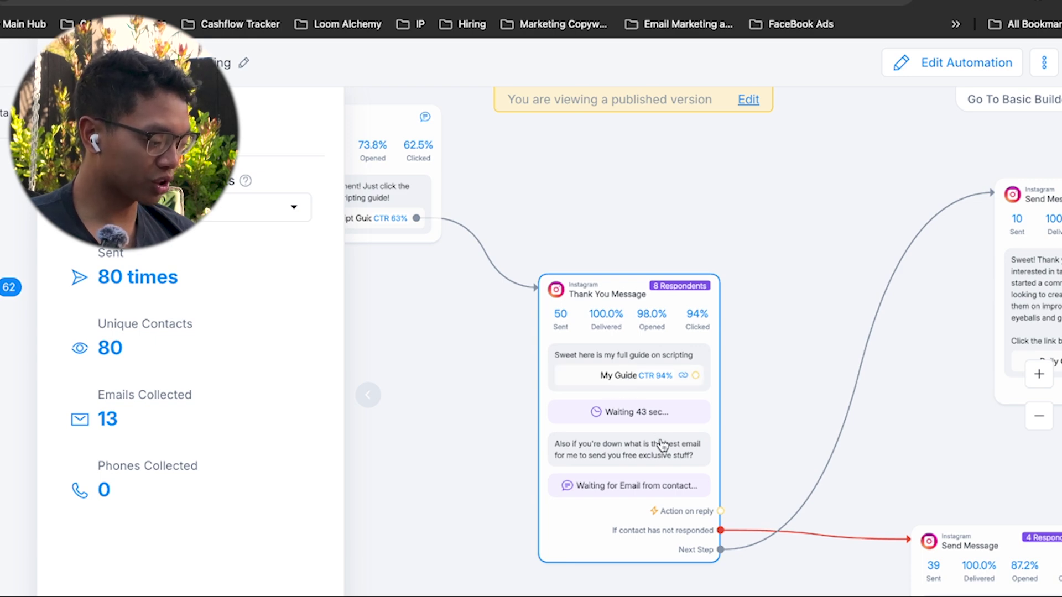
- Examine the statistics and respondents of Send Message #2 and the no-response follow-ups Send Message and Send Message #1
scroll(616, 389, "right", 5)
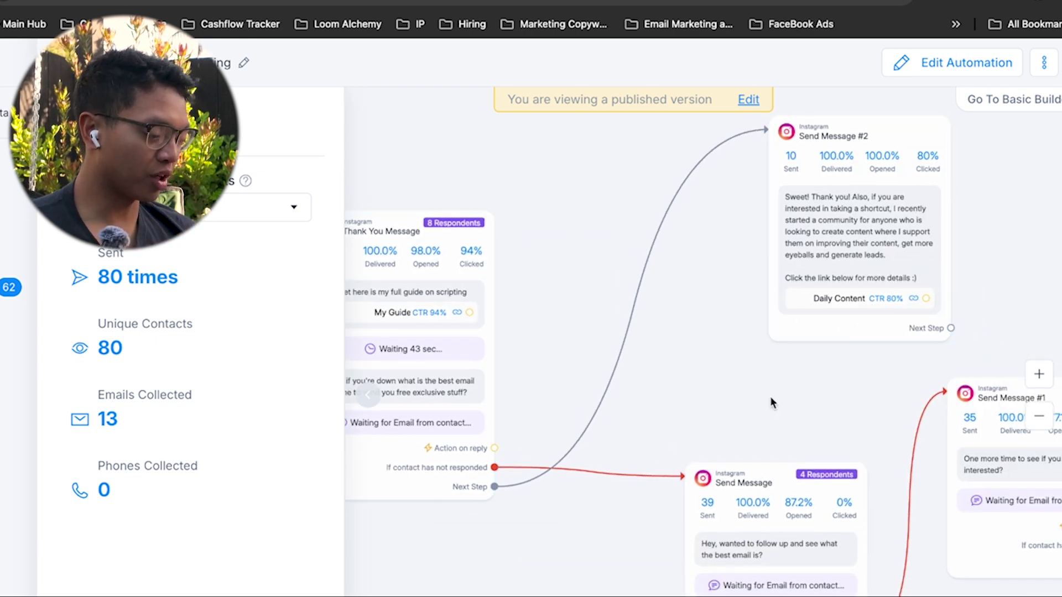
scroll(649, 411, "down", 3)
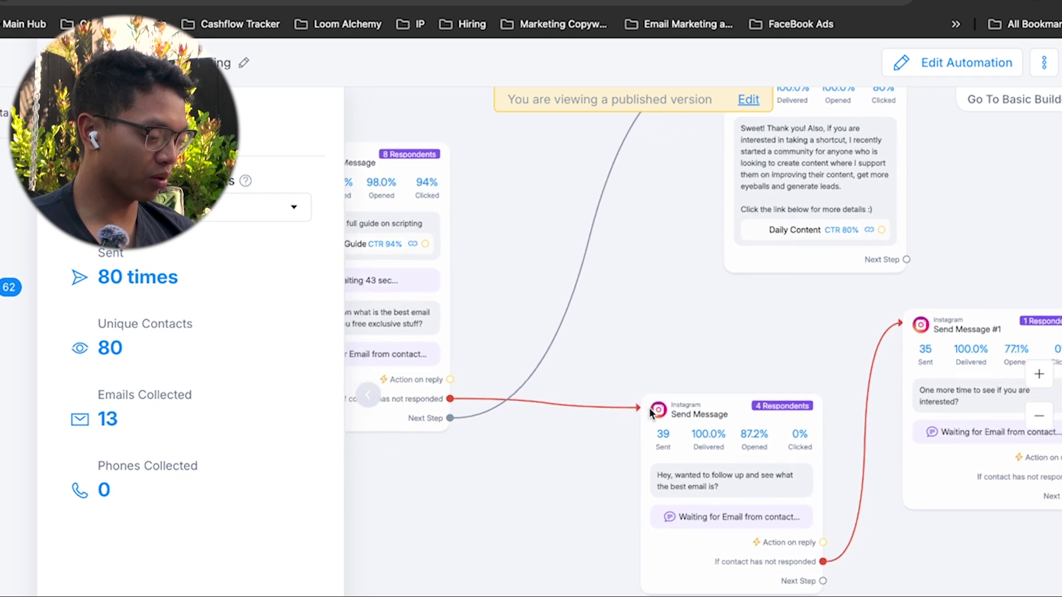
scroll(648, 407, "down", 4)
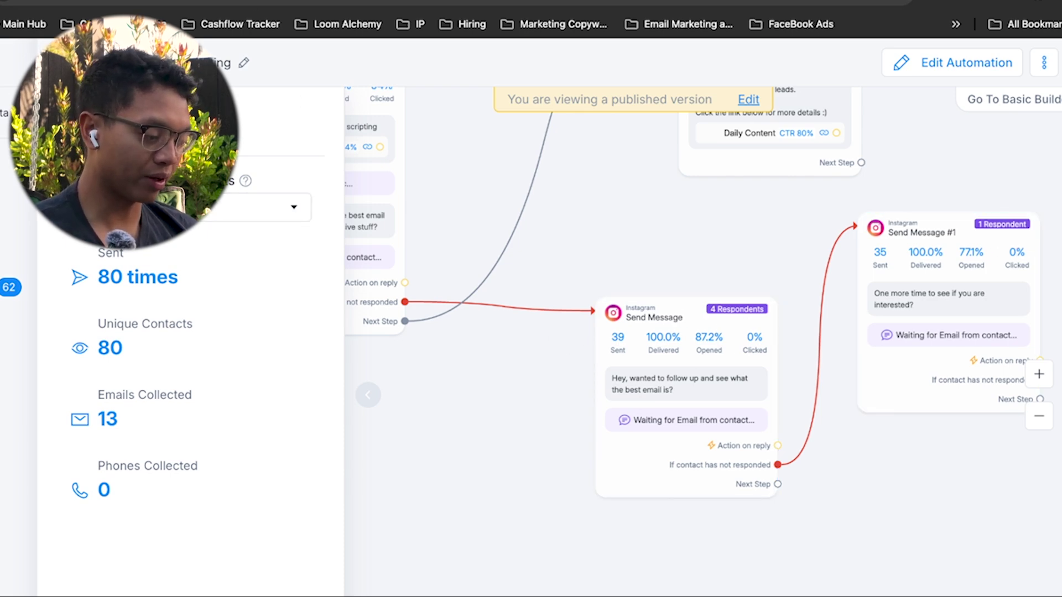
- Switch to the script notes and review the payoff paragraph with the Instagram profile screenshot below it
left_click(155, 0)
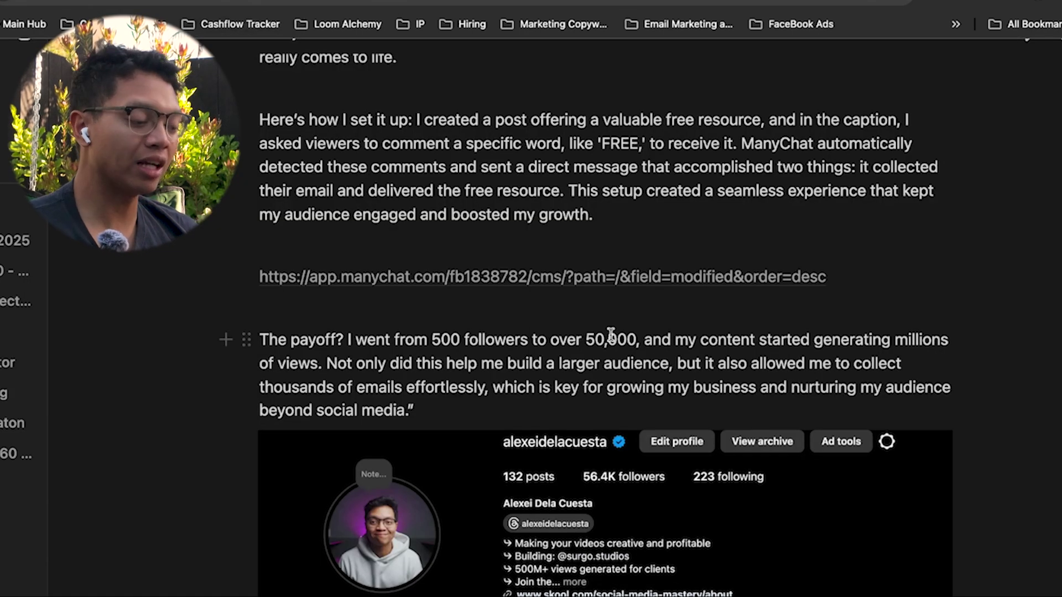
scroll(611, 339, "down", 3)
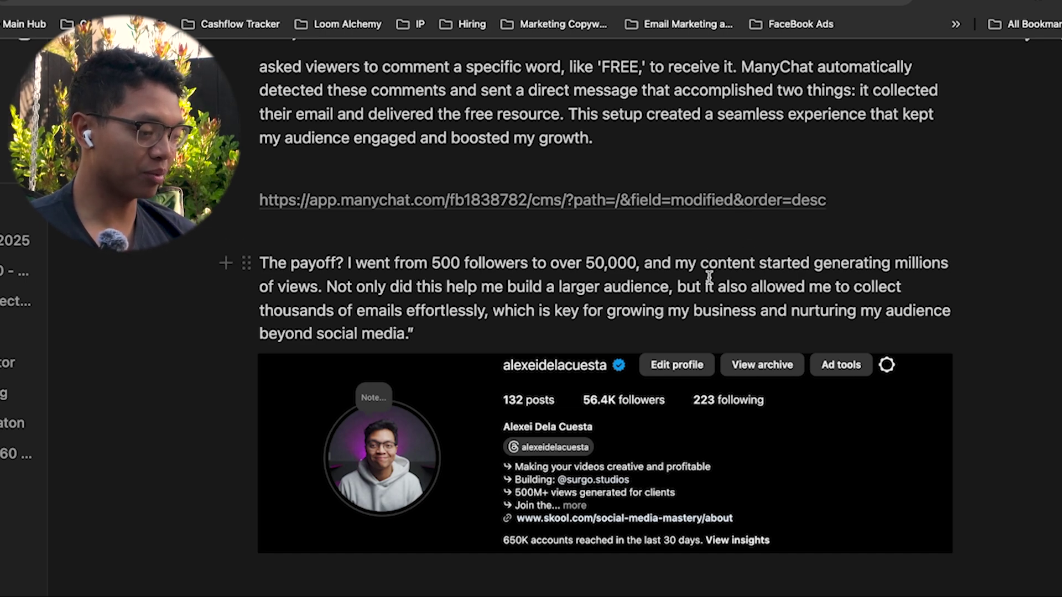
- Highlight the passage about collecting thousands of emails in the script notes and review the sales of the free Gumroad products
left_click_drag(750, 286, 741, 313)
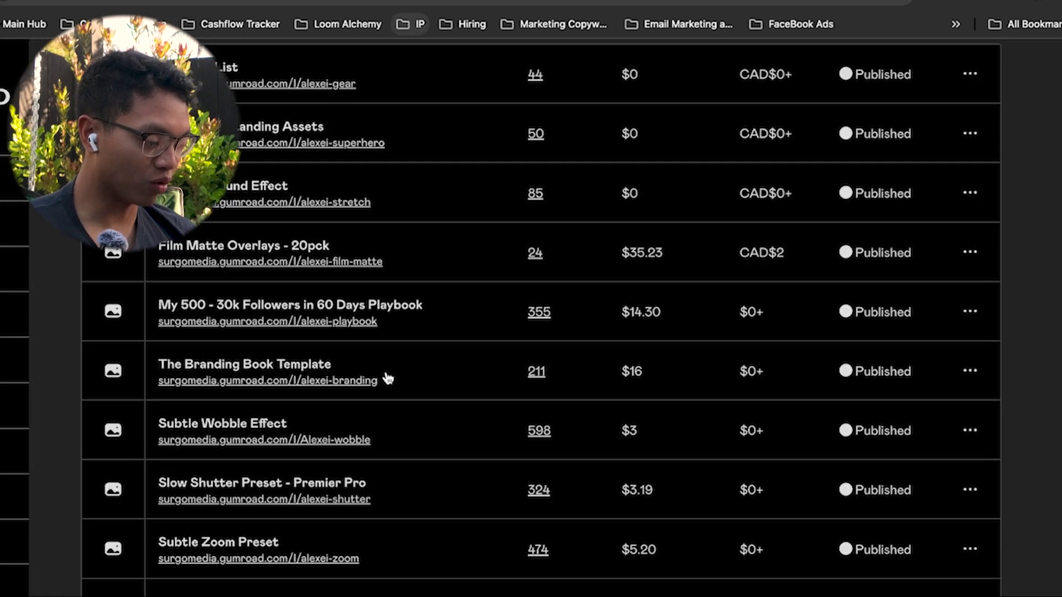
scroll(387, 376, "down", 3)
scroll(487, 367, "up", 5)
scroll(497, 368, "down", 5)
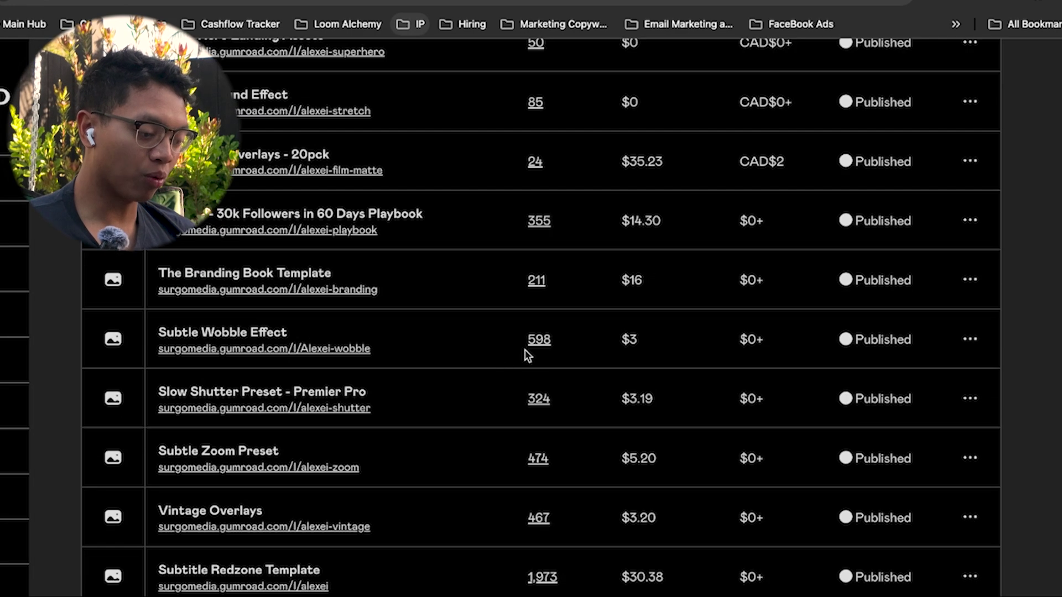
scroll(510, 362, "up", 4)
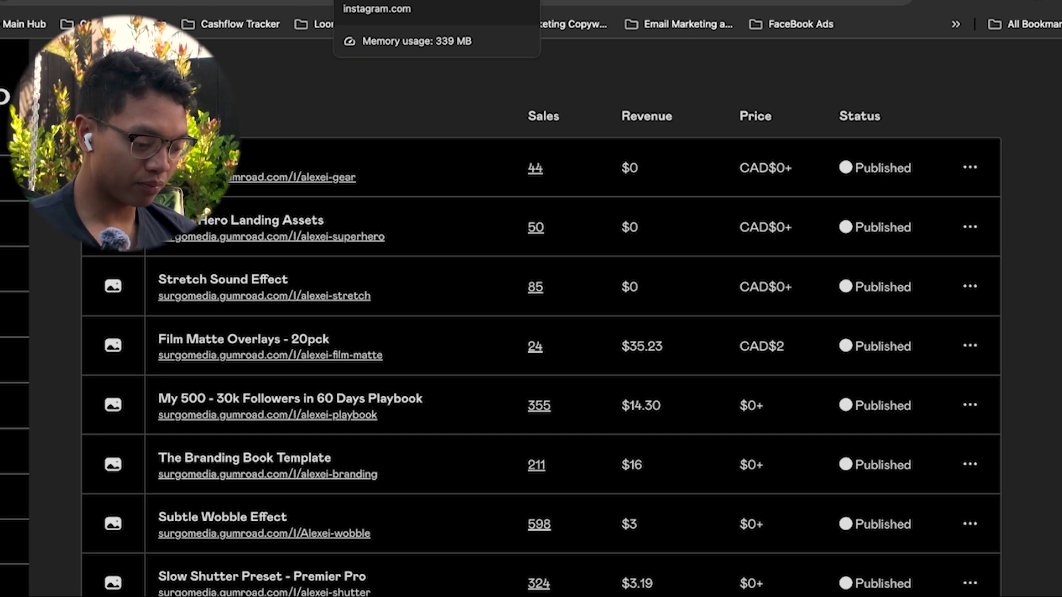
- Switch to Instagram, return to the own profile and open the Day 49 reel, The Subtitle Redzone, from its Reels
left_click(376, 2)
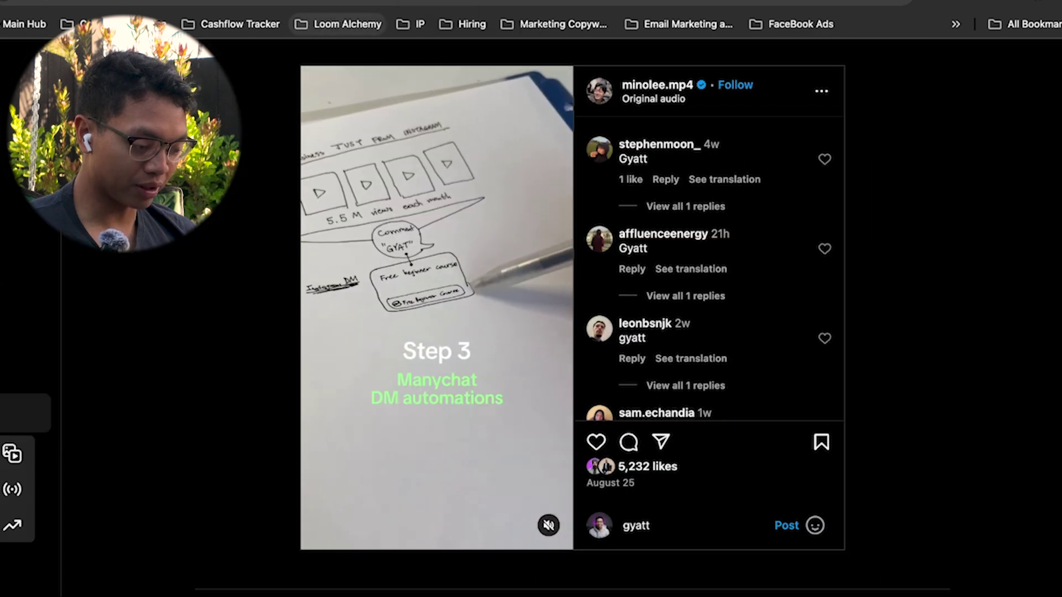
left_click(26, 379)
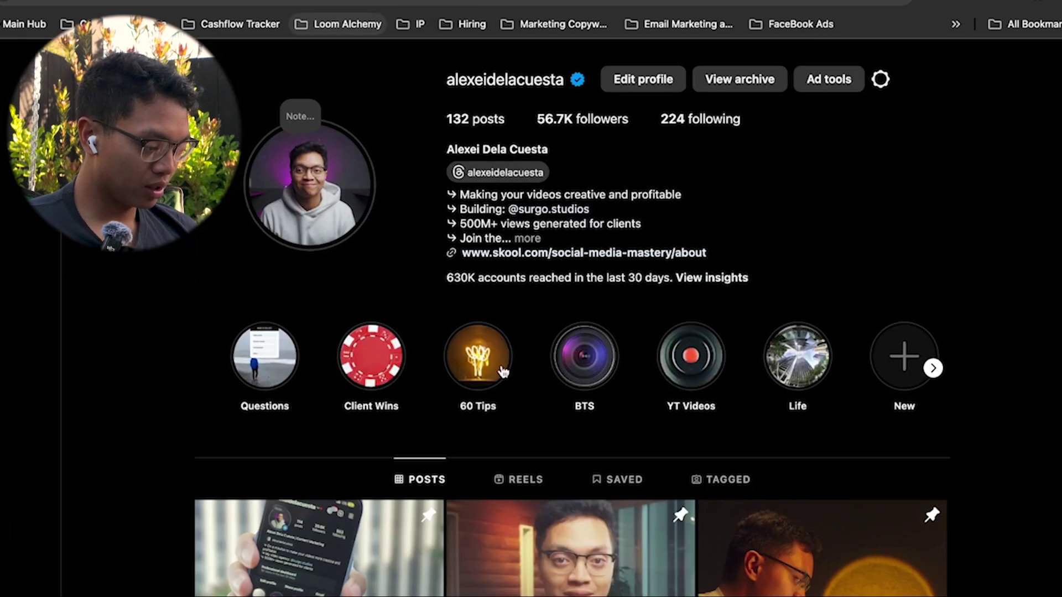
scroll(502, 372, "down", 4)
left_click(533, 259)
scroll(565, 396, "down", 10)
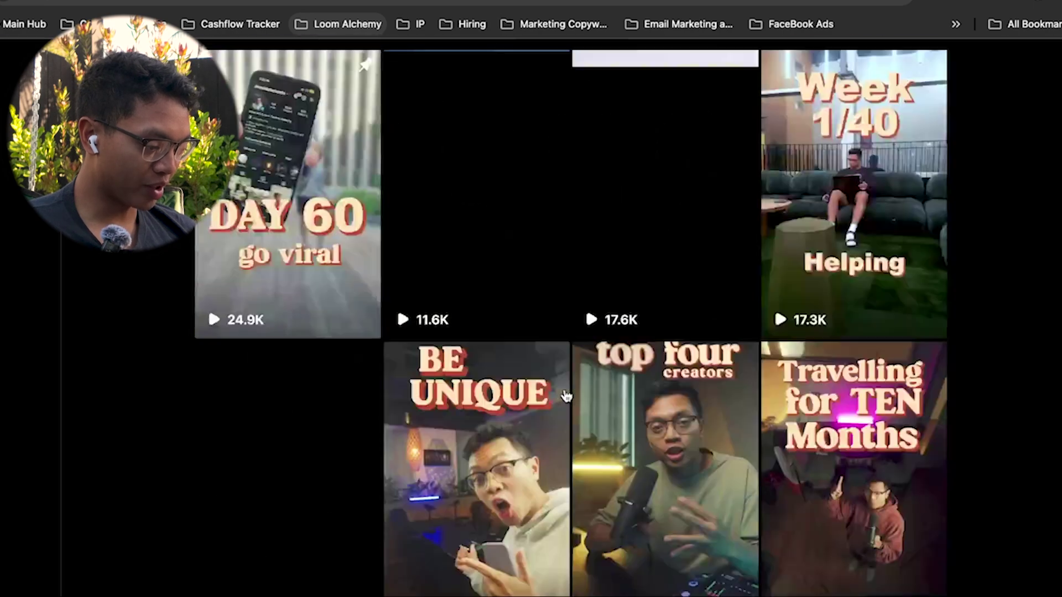
scroll(567, 396, "down", 4)
scroll(578, 429, "down", 8)
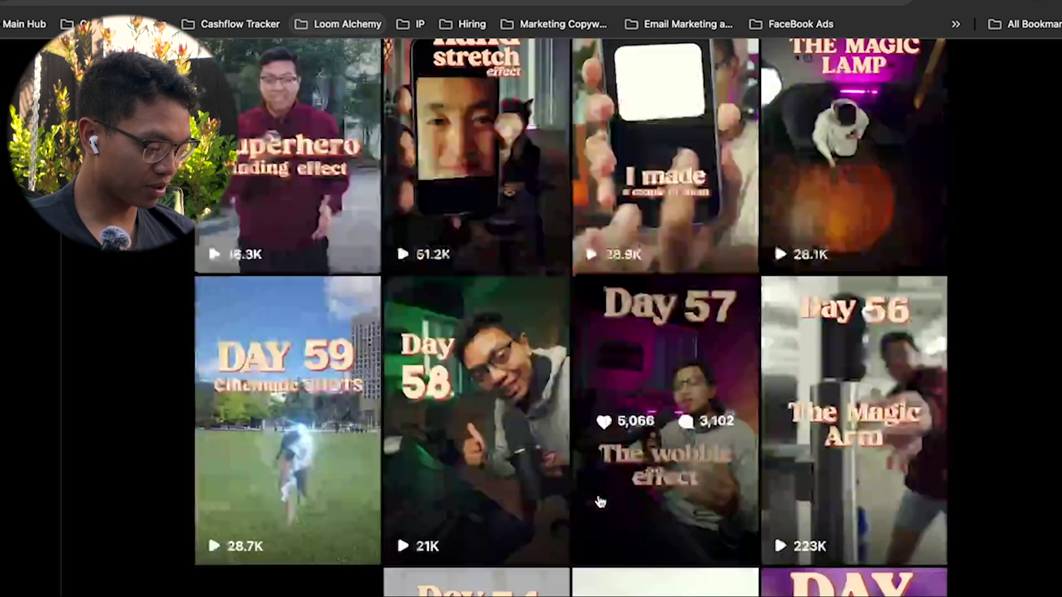
scroll(600, 502, "down", 5)
scroll(636, 476, "down", 2)
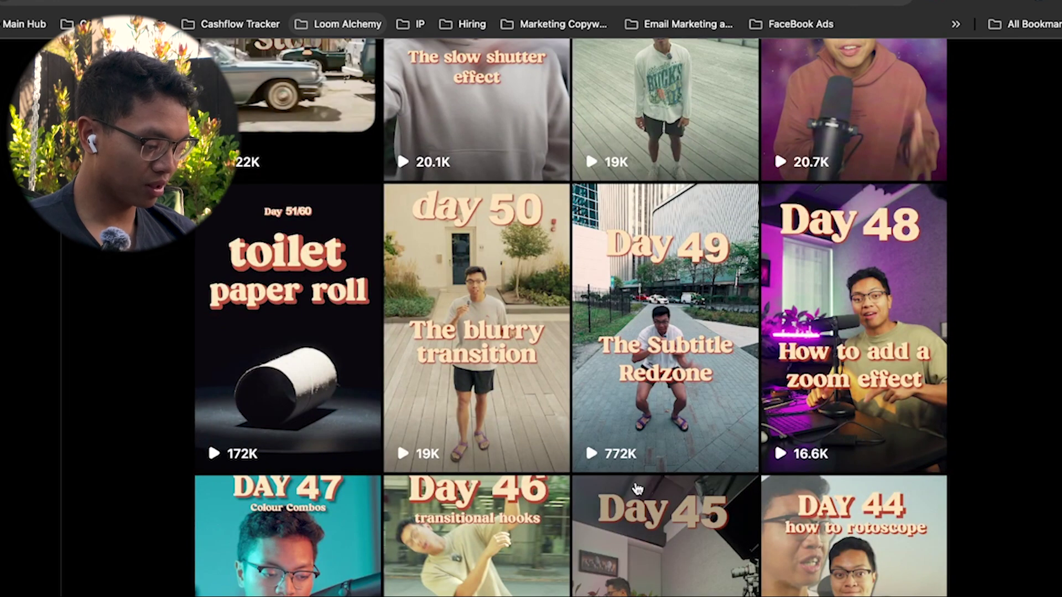
left_click(642, 462)
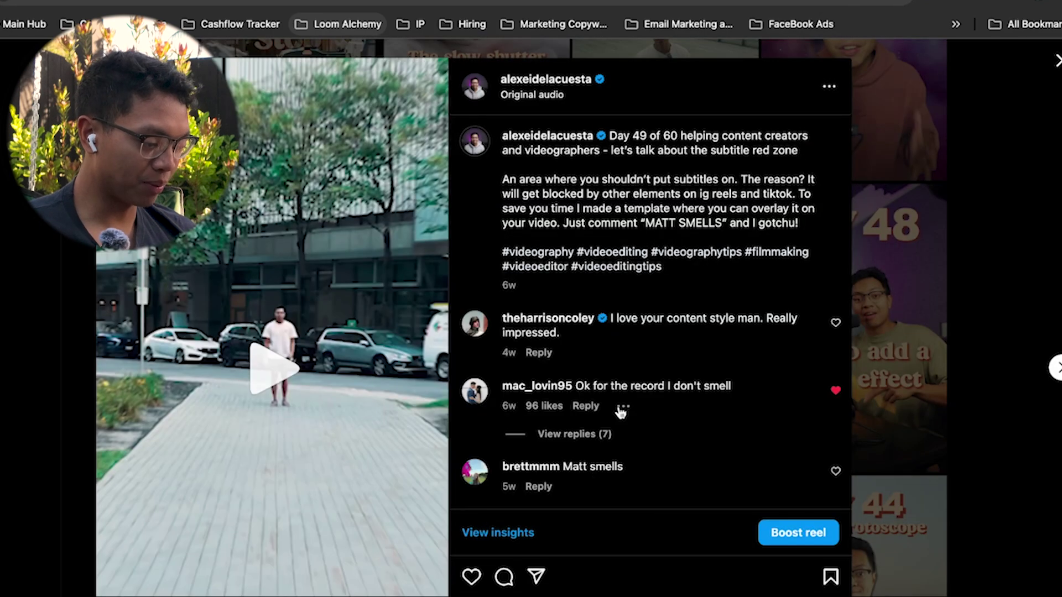
- Examine the reel's caption, its "MATT SMELLS" comments and the automated reply to one of them, and close the reel
scroll(635, 366, "down", 8)
scroll(655, 296, "up", 8)
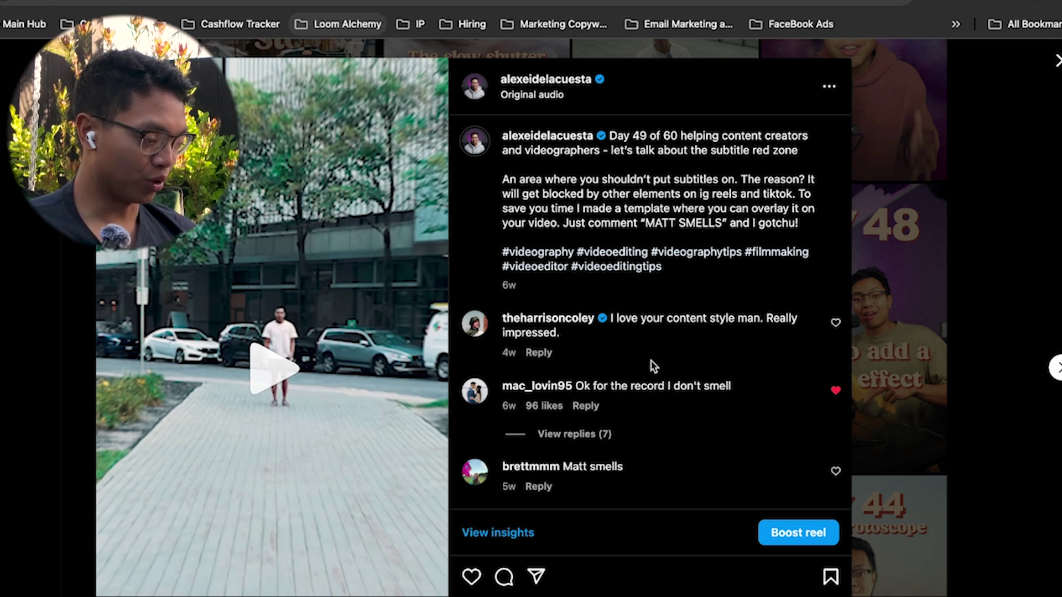
scroll(642, 365, "down", 1)
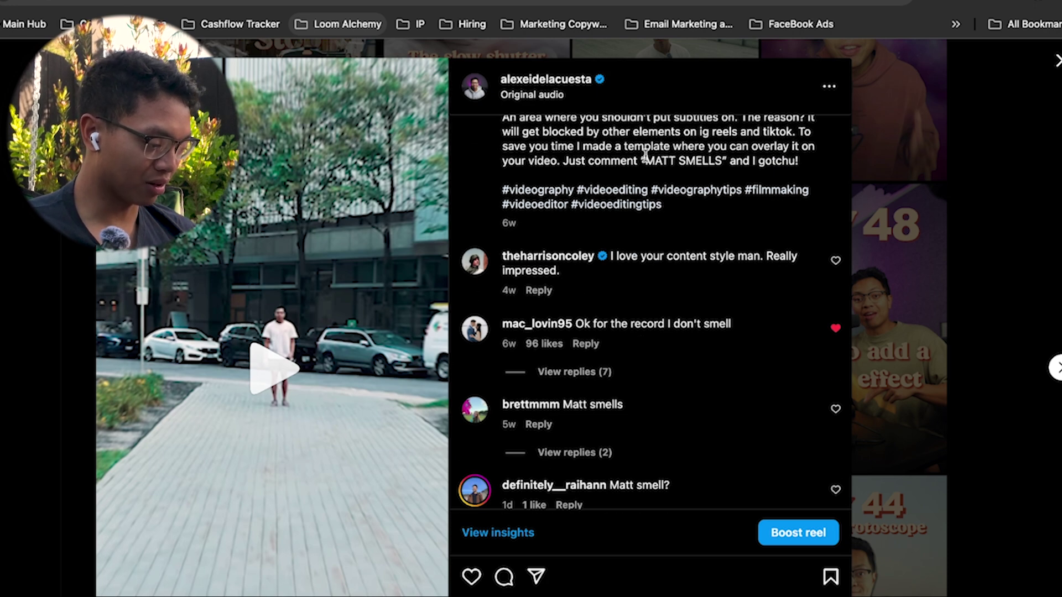
scroll(645, 367, "down", 6)
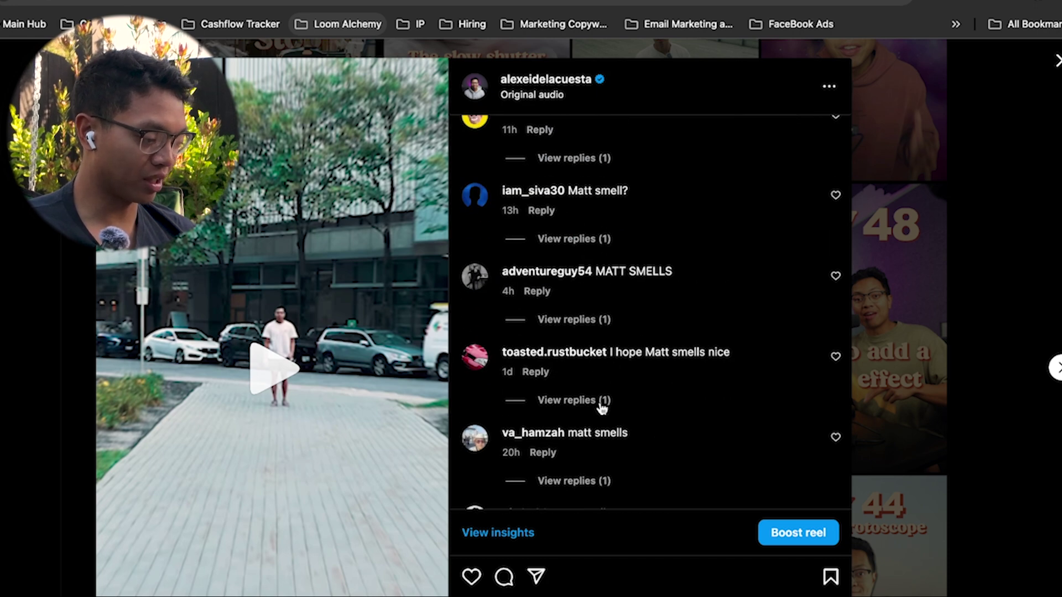
scroll(603, 408, "down", 3)
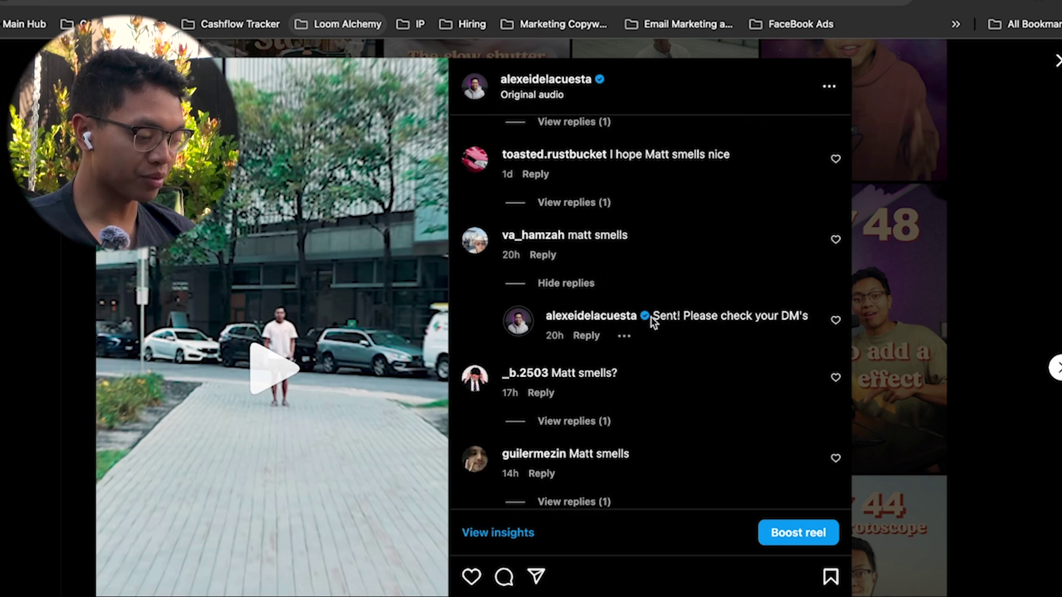
left_click(929, 277)
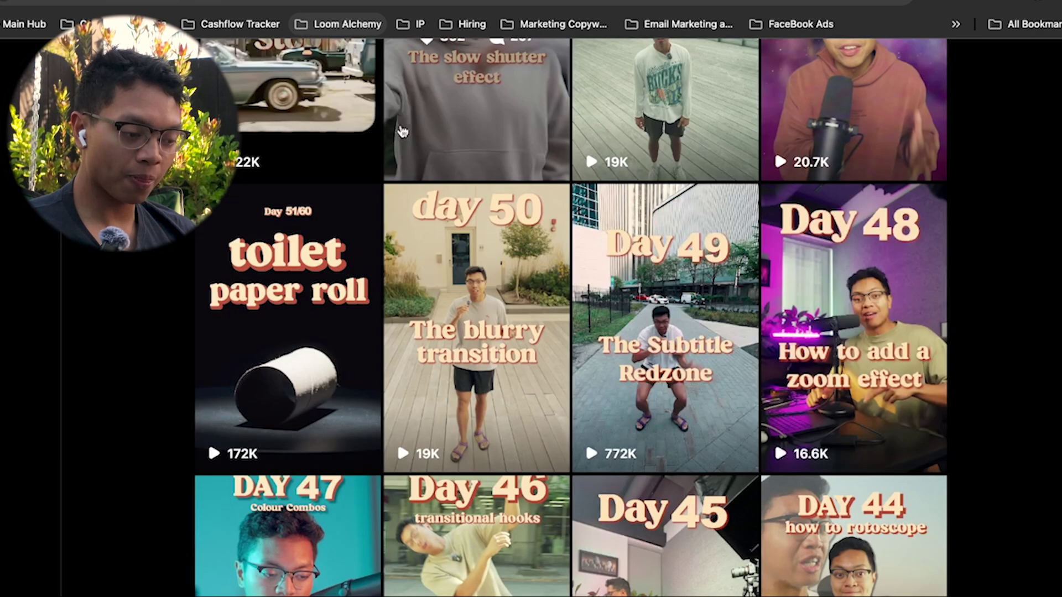
- Switch to the script notes and read the paragraph introducing the step-by-step ManyChat setup guide
key("ctrl+Tab")
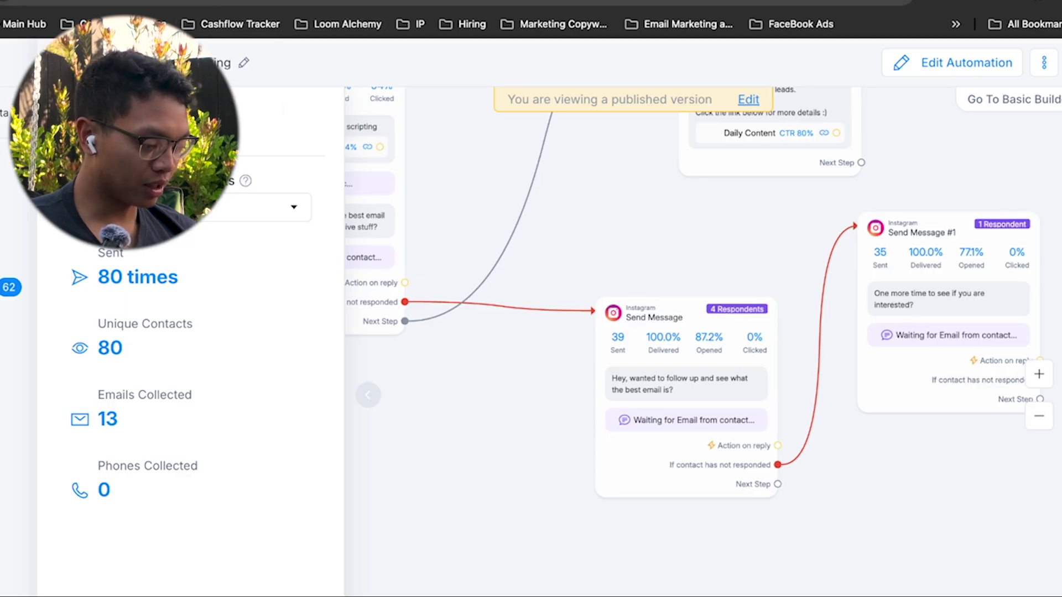
key("ctrl+Tab")
scroll(496, 396, "down", 3)
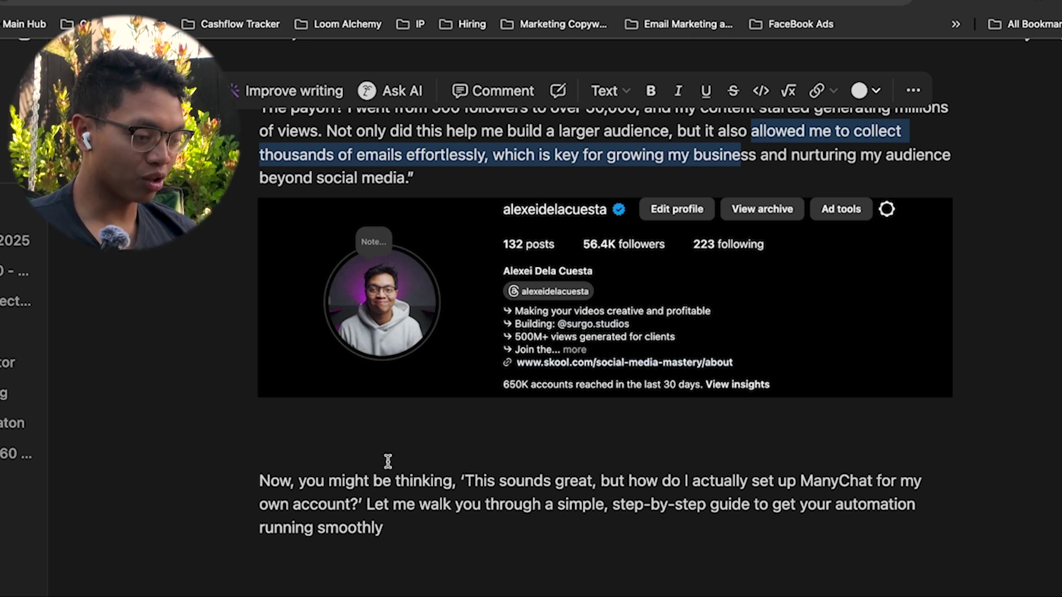
scroll(388, 461, "up", 2)
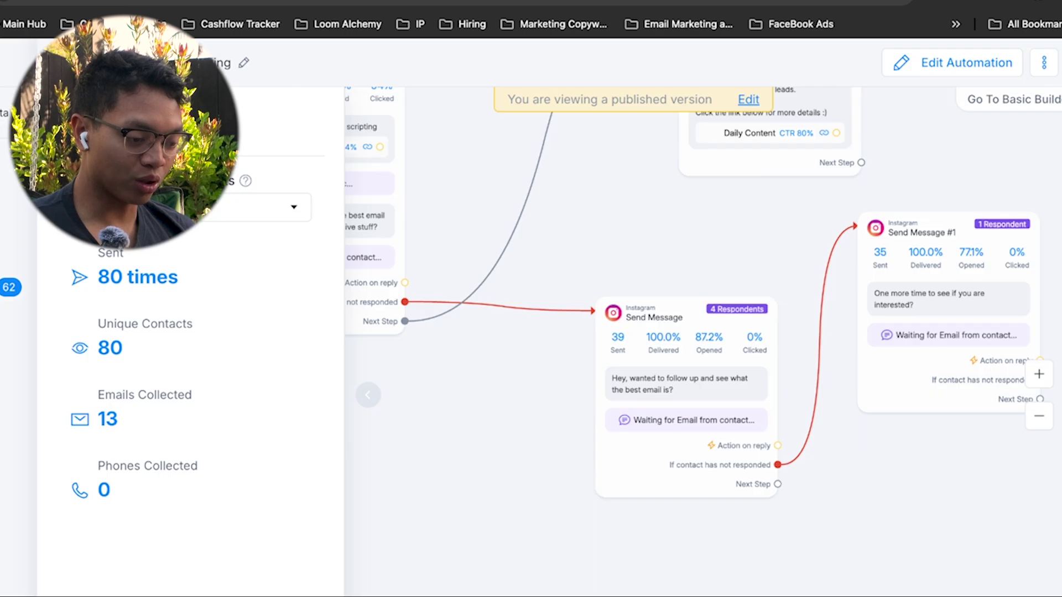
- Return to My Automations in ManyChat and create a new automation from the "Auto-reply to comment in DM" template
key("alt+Left")
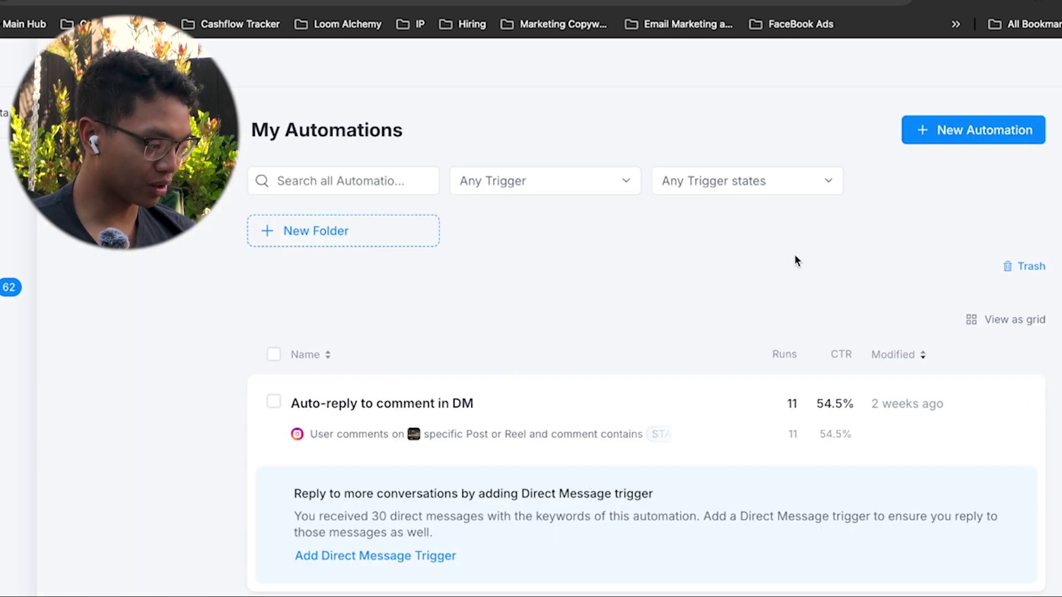
left_click(1014, 135)
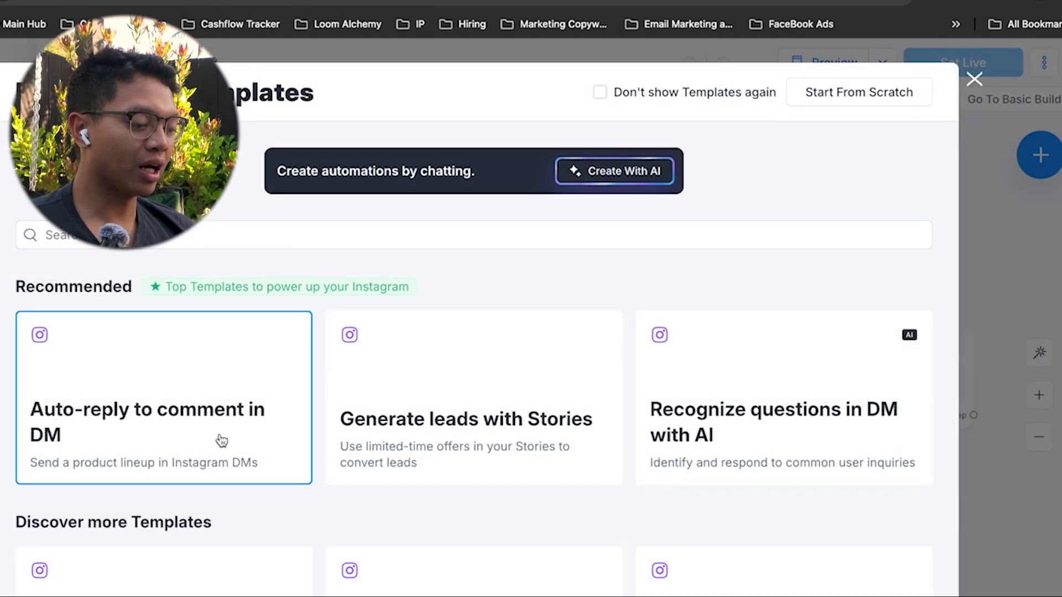
left_click(194, 448)
left_click(266, 560)
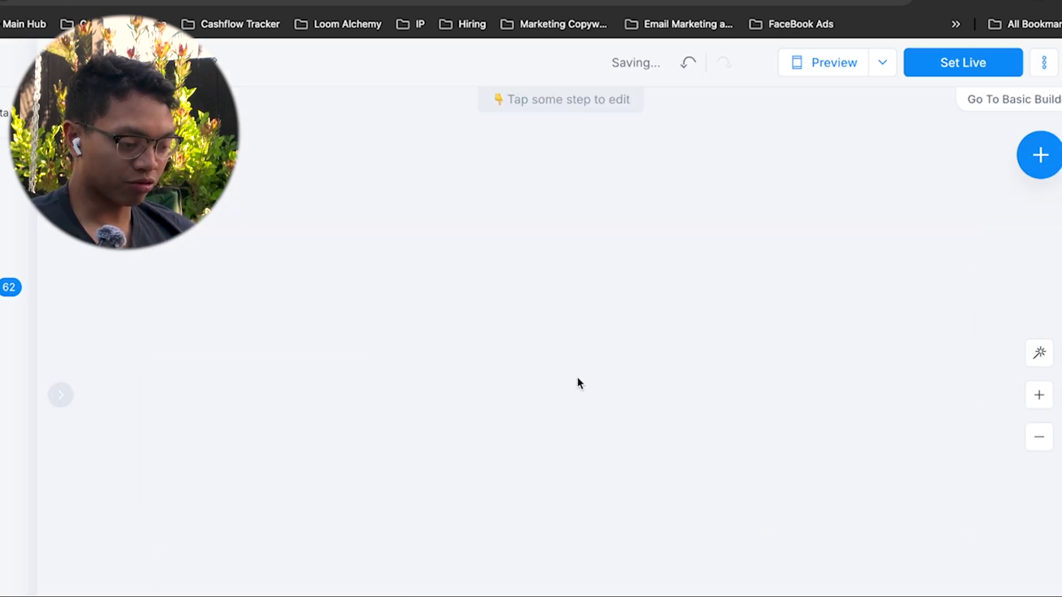
- Set the comment trigger to the specific reel filmed on the lawn by the clothesline and continue to the keyword settings
left_click(190, 395)
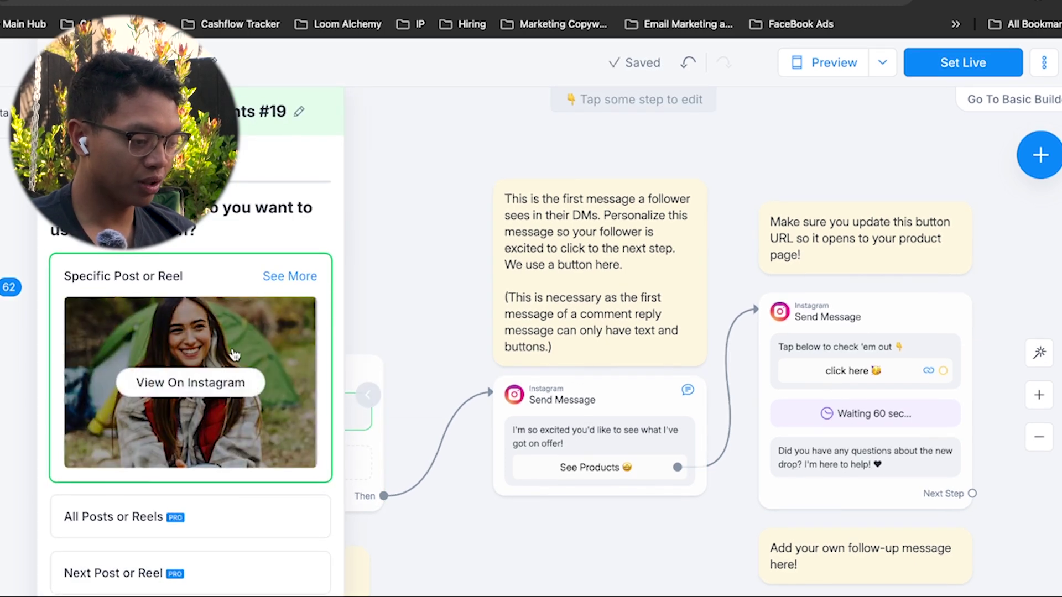
left_click(212, 376)
key("ctrl+w")
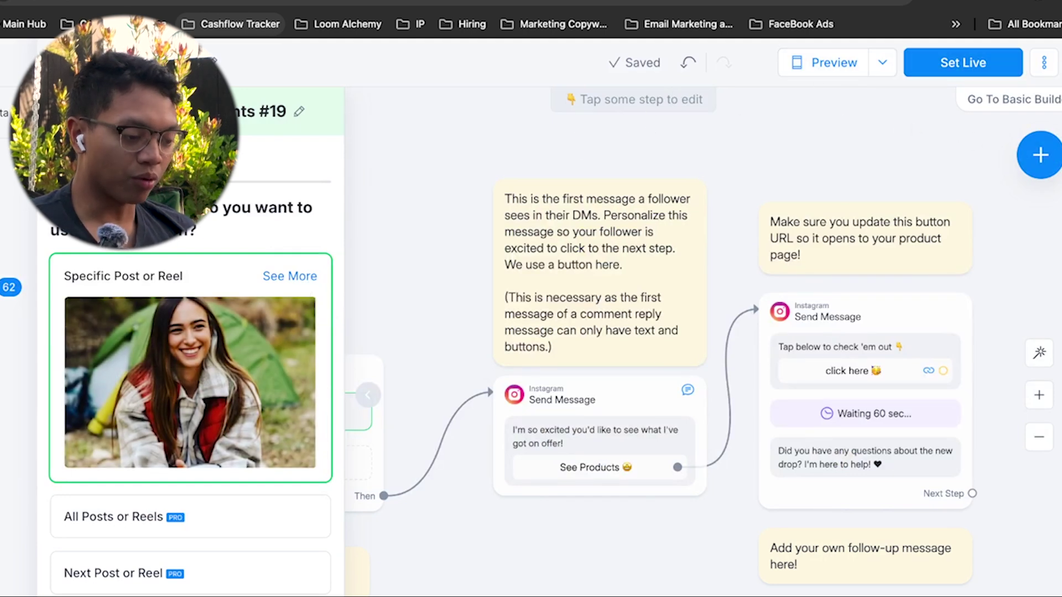
left_click(160, 533)
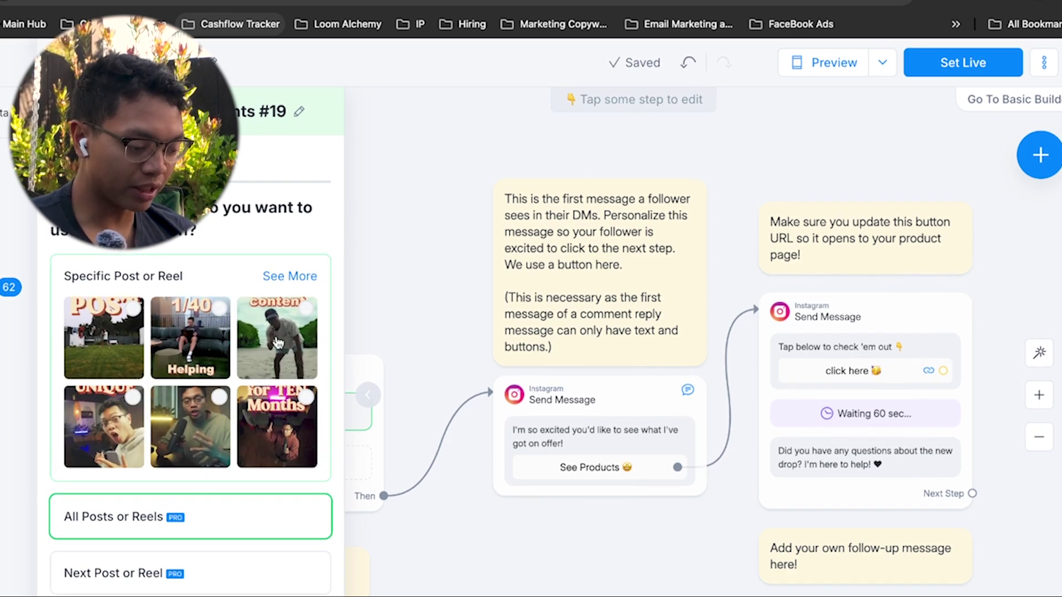
left_click(125, 336)
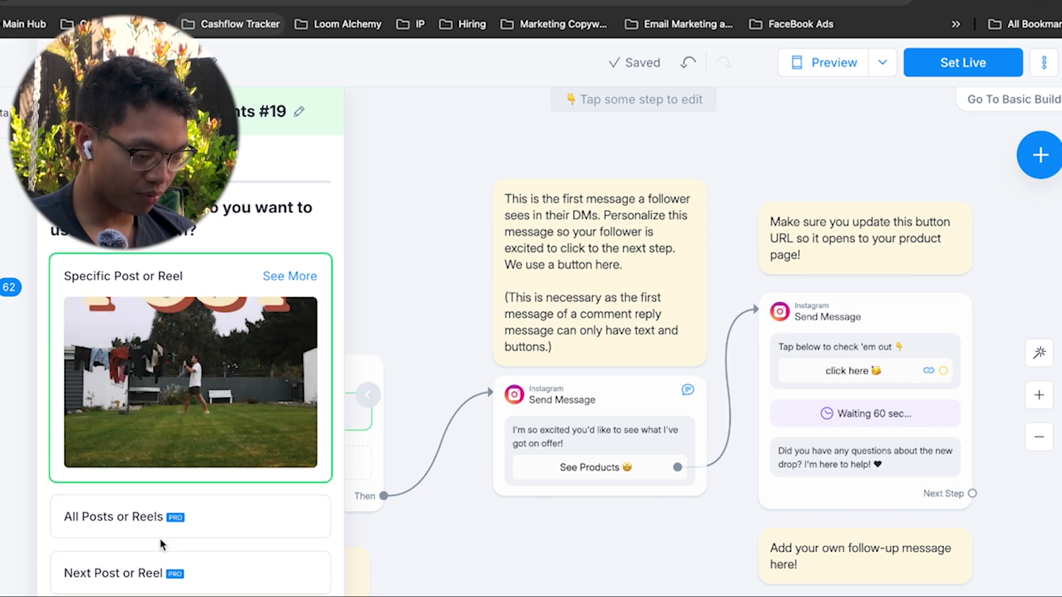
left_click(157, 592)
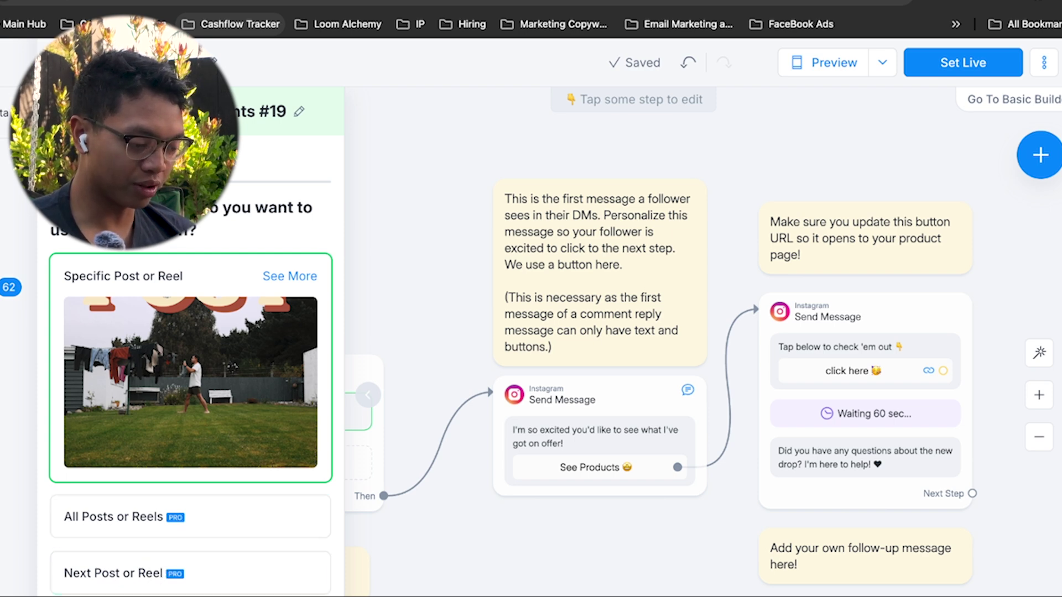
left_click(173, 578)
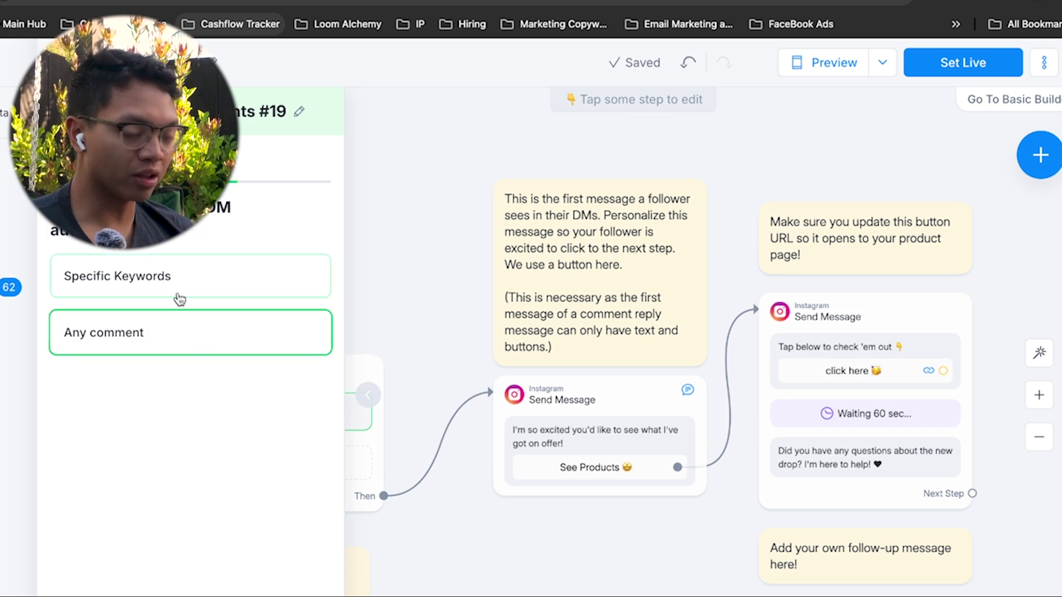
- Restrict the trigger to specific keywords with comments that include "healthy" and continue to the public replies
left_click(171, 280)
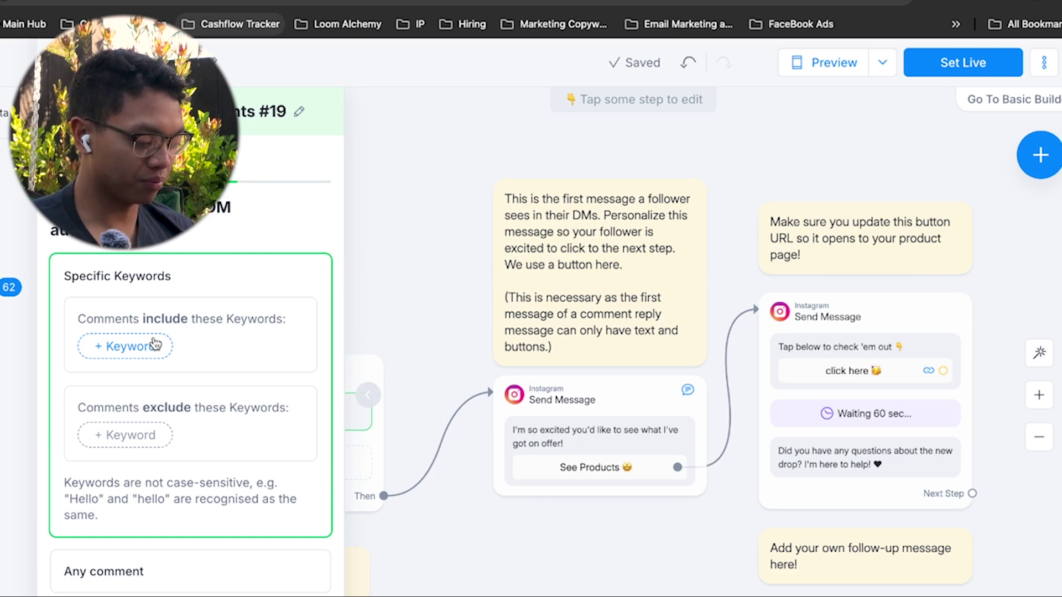
left_click(156, 345)
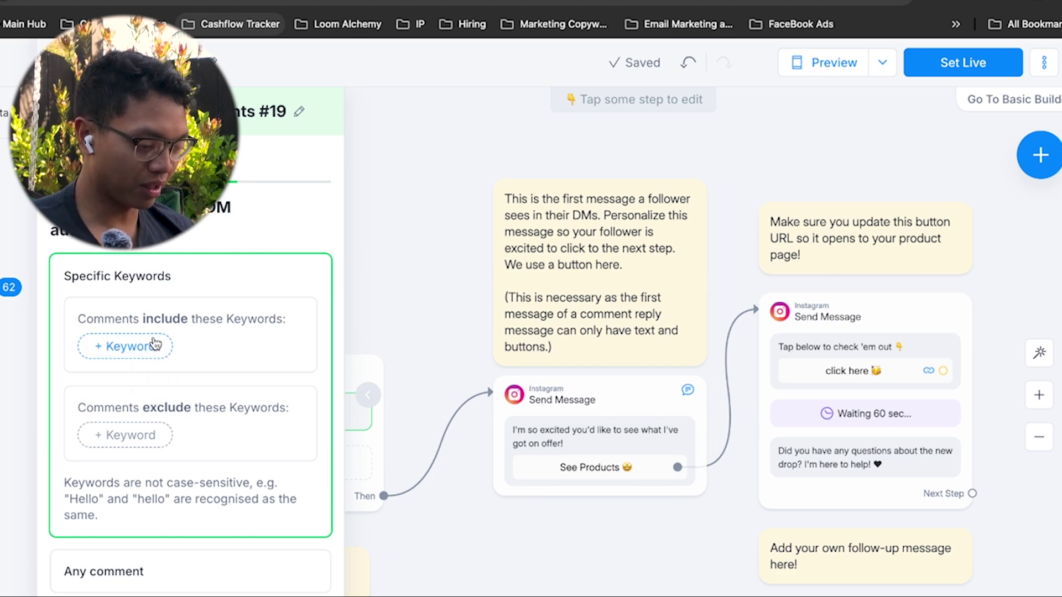
left_click(155, 345)
type("healthy")
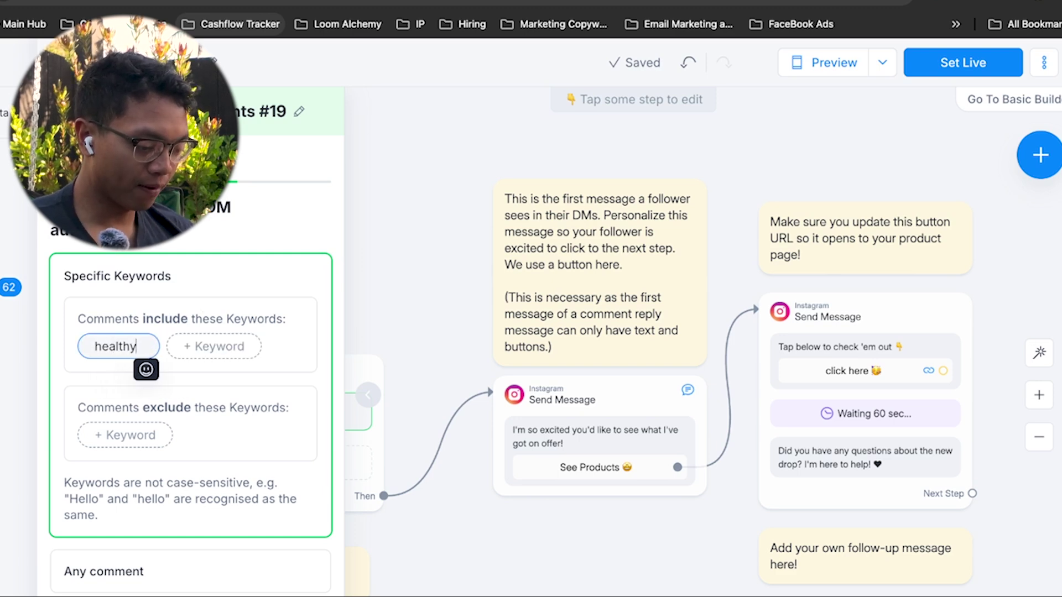
left_click(282, 230)
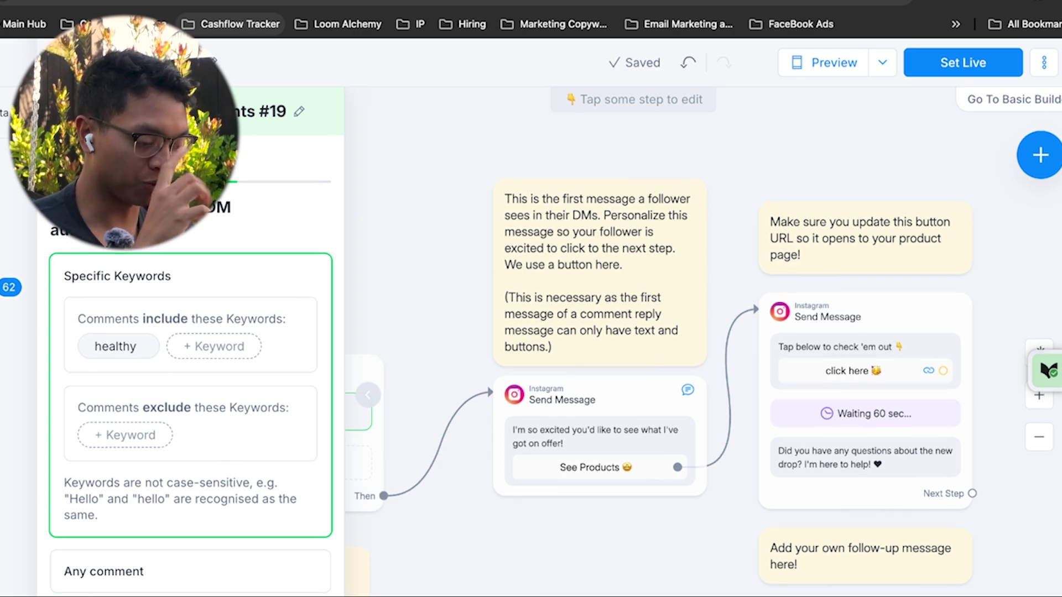
left_click(354, 562)
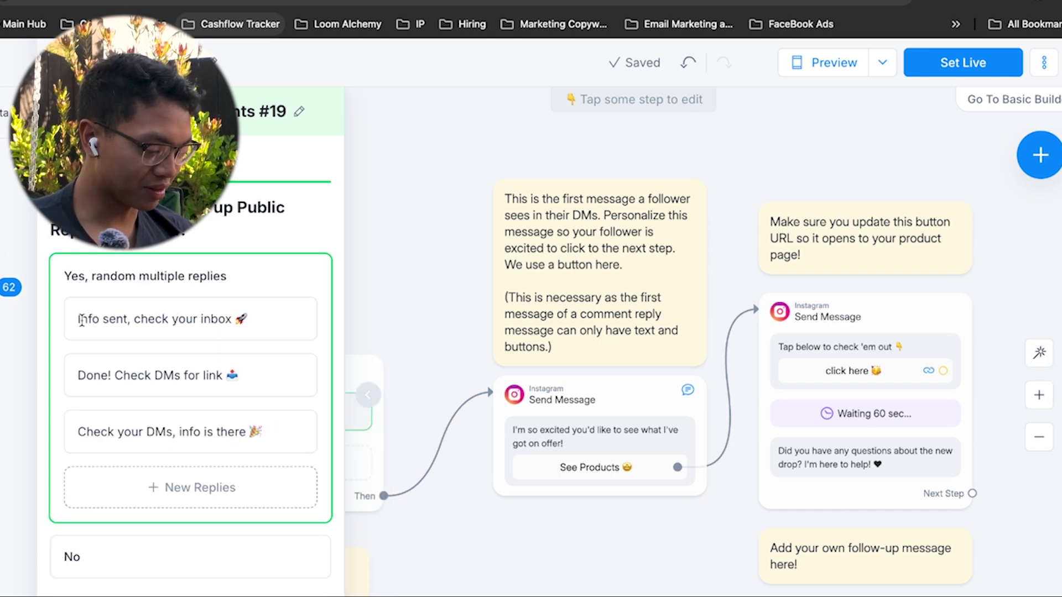
- Keep the random multiple public replies for the trigger and open the first Send Message step for editing
left_click(151, 326)
left_click(152, 375)
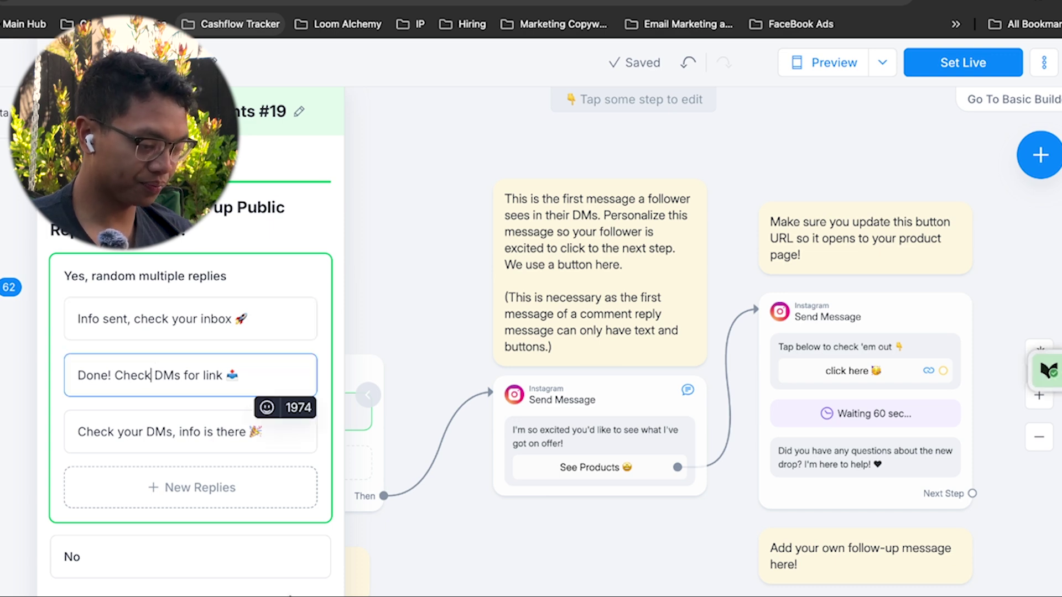
left_click(577, 406)
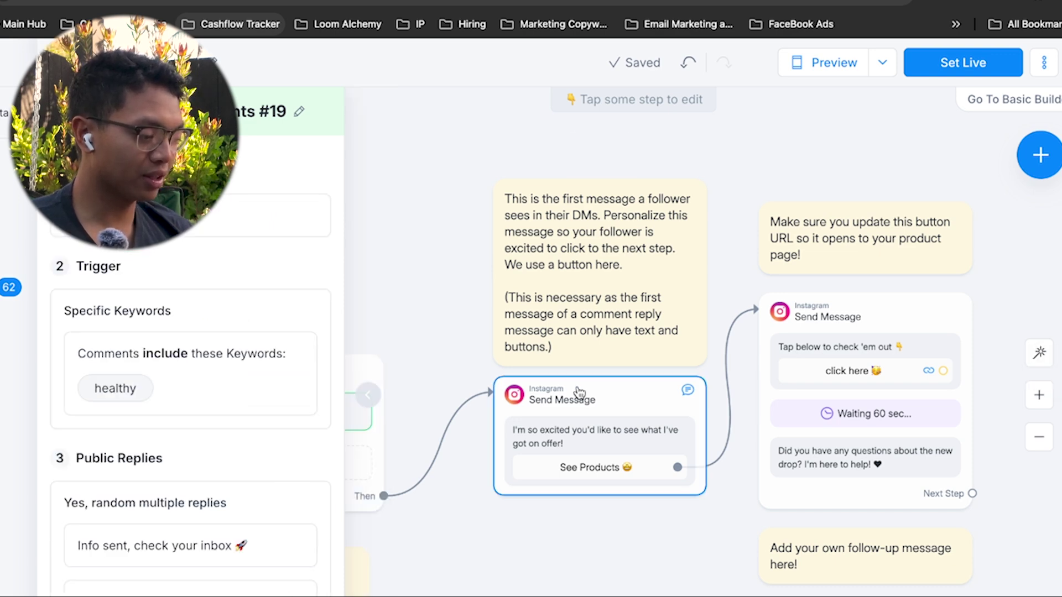
left_click(600, 199)
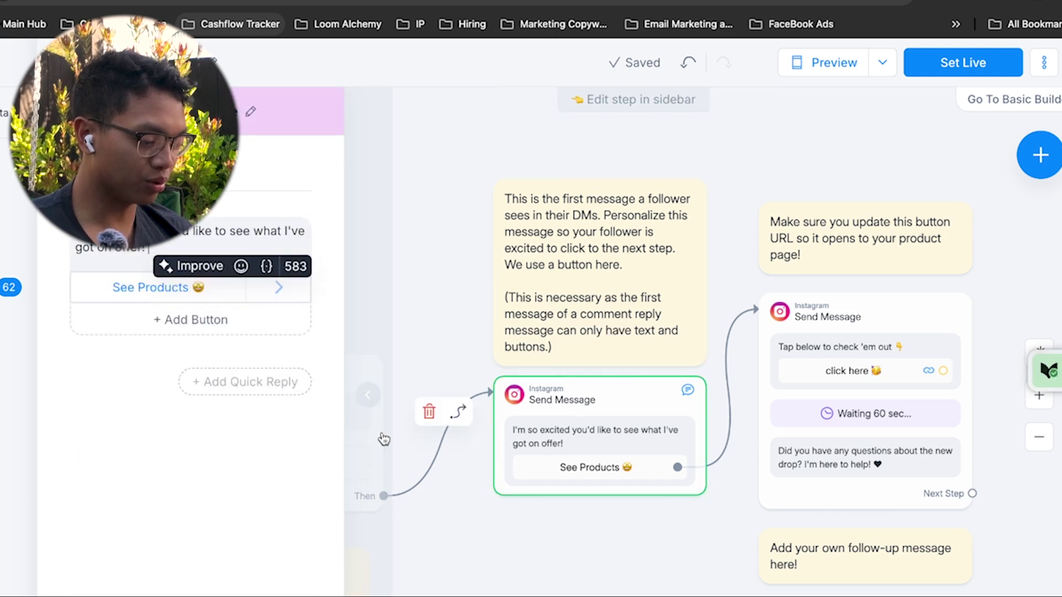
scroll(459, 398, "left", 4)
scroll(459, 398, "left", 3)
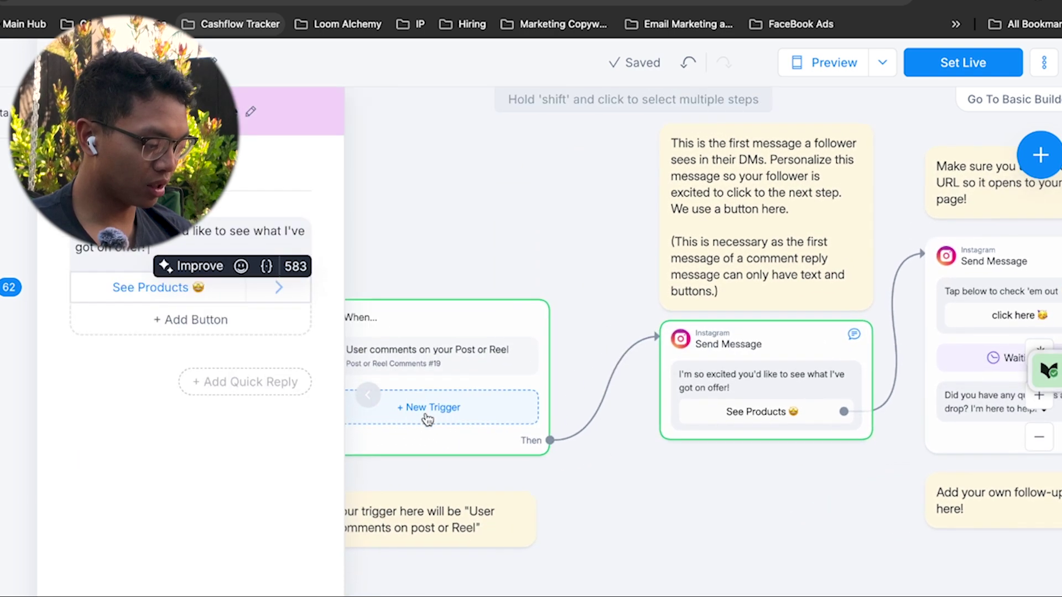
- Replace the first Send Message text with "'m so excited to hear that you are interested in cooking healthy recipes!"
left_click(464, 371)
scroll(538, 409, "right", 5)
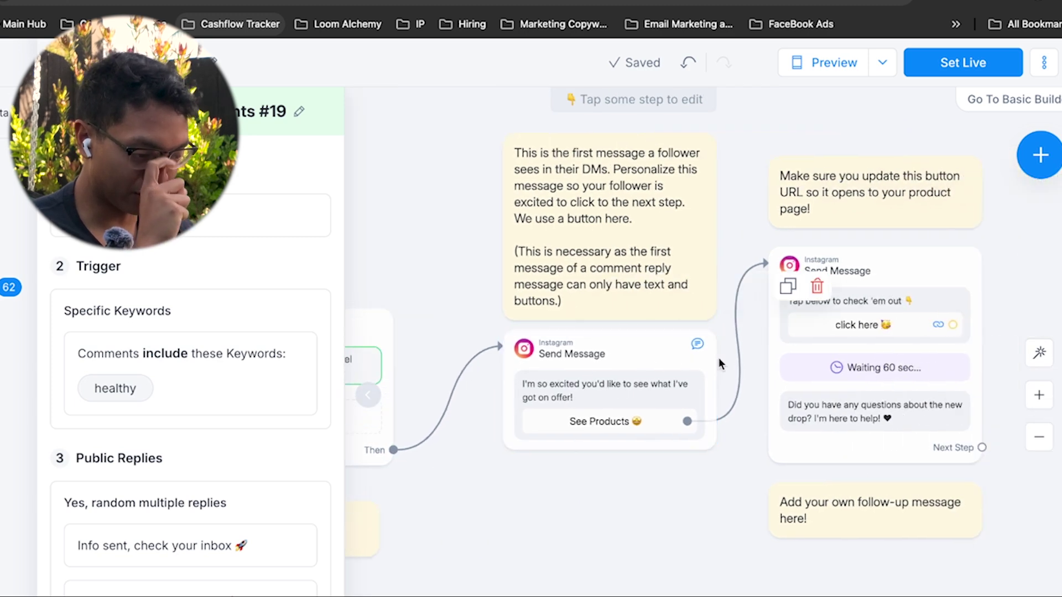
left_click(611, 372)
left_click(148, 247)
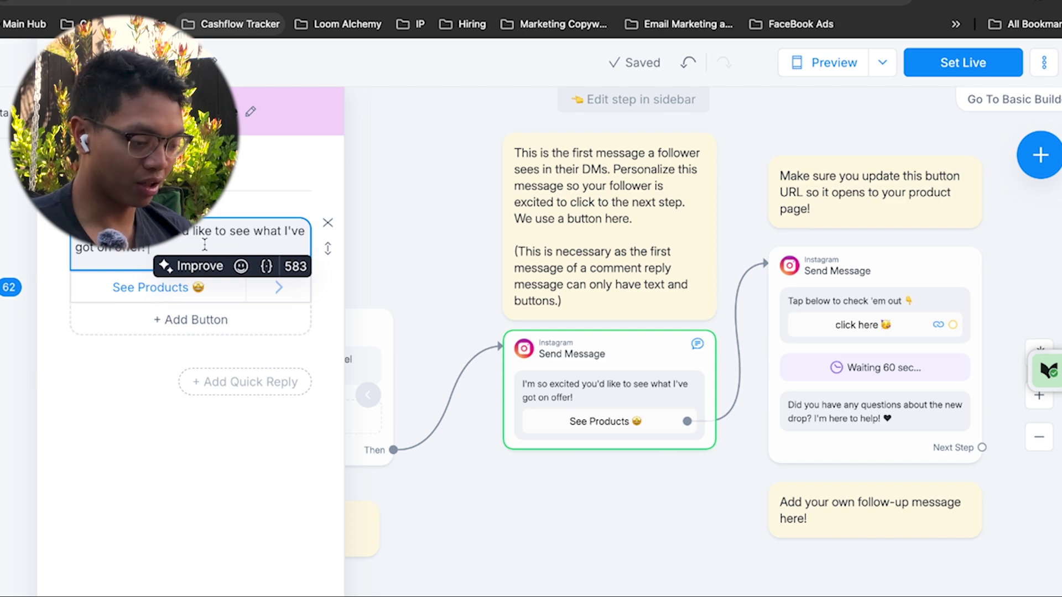
key("ctrl+a")
key("BackSpace")
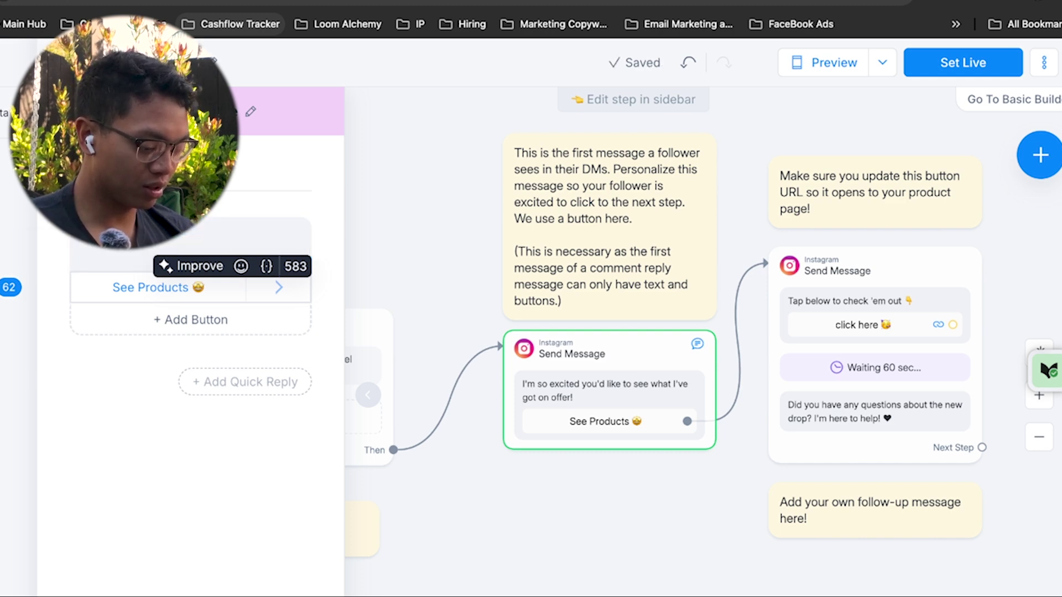
type("'m so excited to")
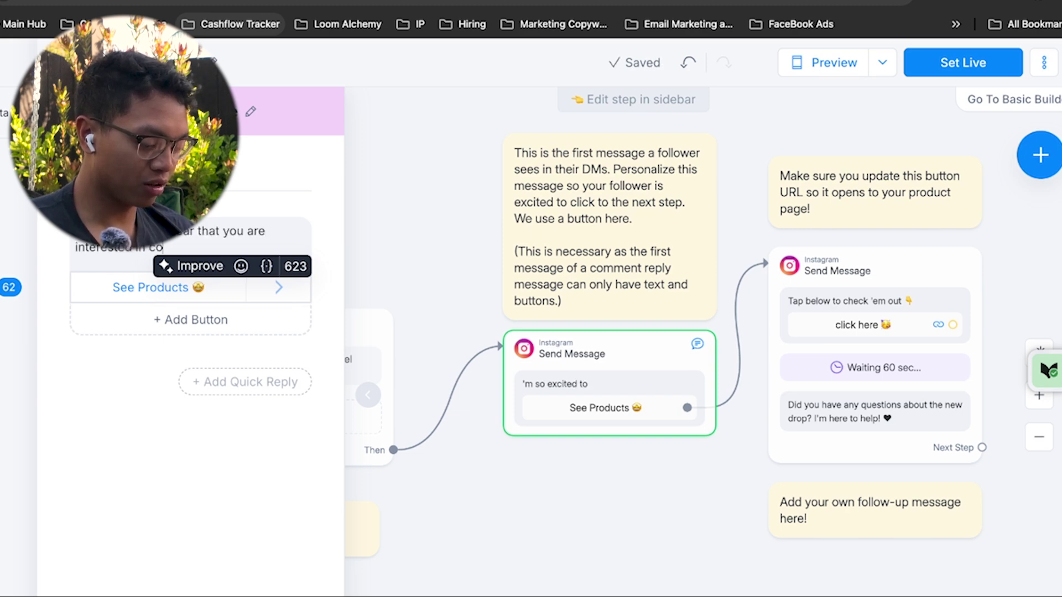
type("ipes!")
- Retitle the first message's button as "See Recipe Books" and keep its Send Message action
left_click(186, 289)
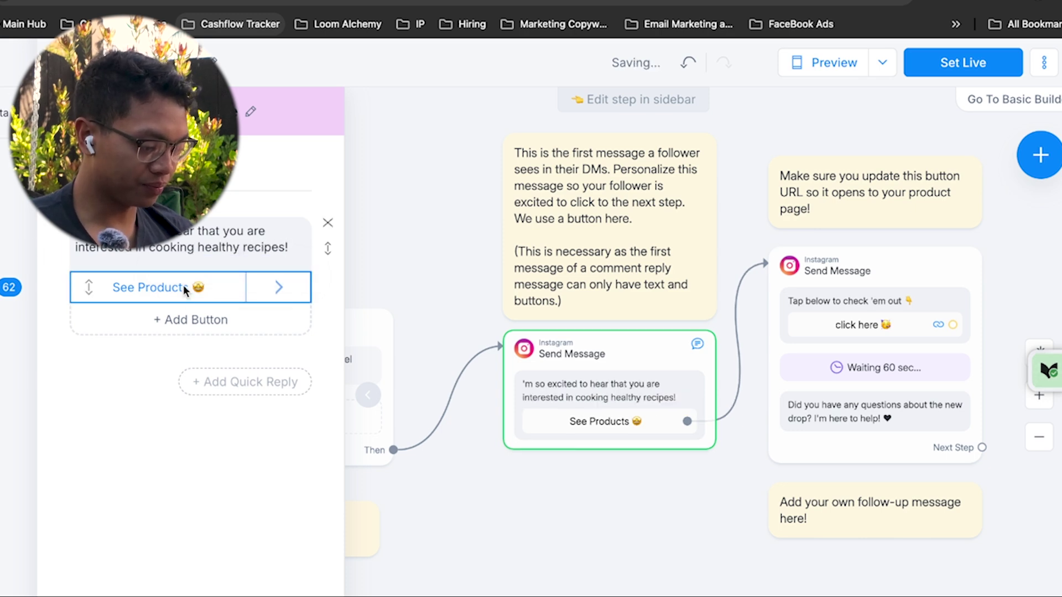
triple_click(441, 242)
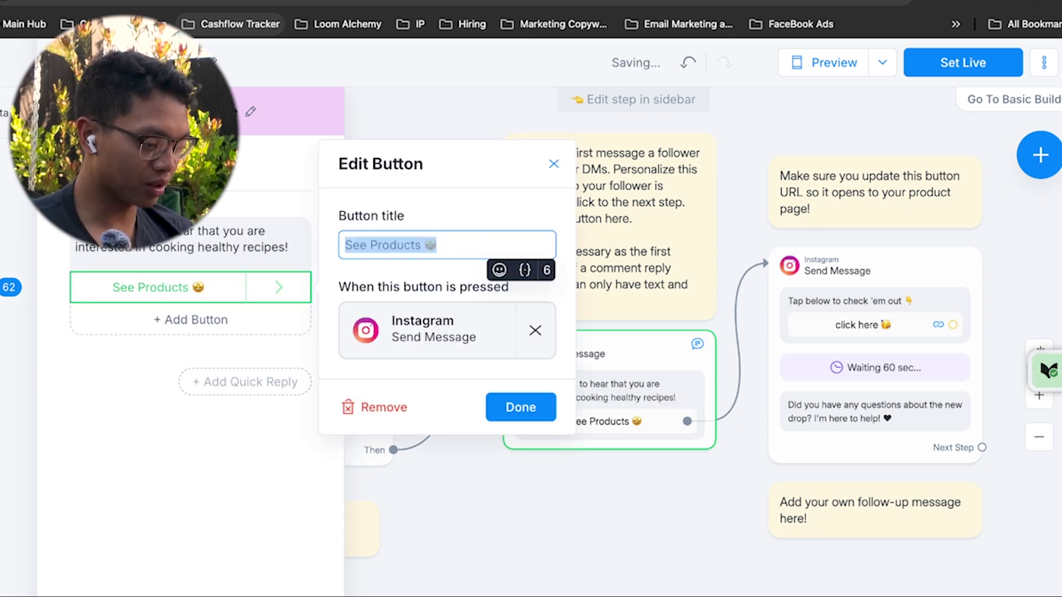
type("ee Recipe")
key("BackSpace")
key("BackSpace")
key("BackSpace")
key("BackSpace")
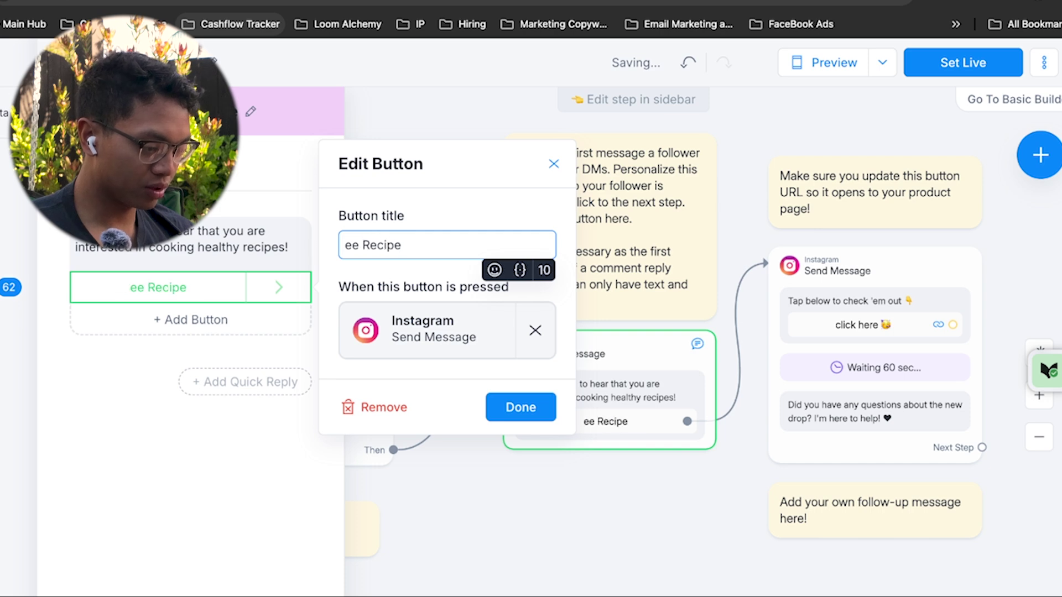
type("See ")
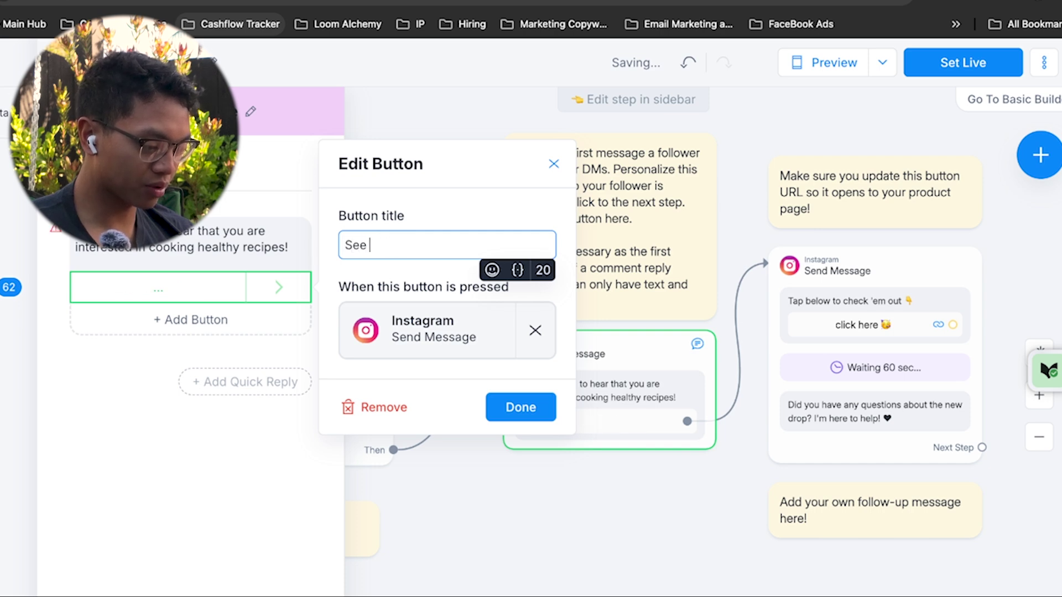
type("Recipe Books")
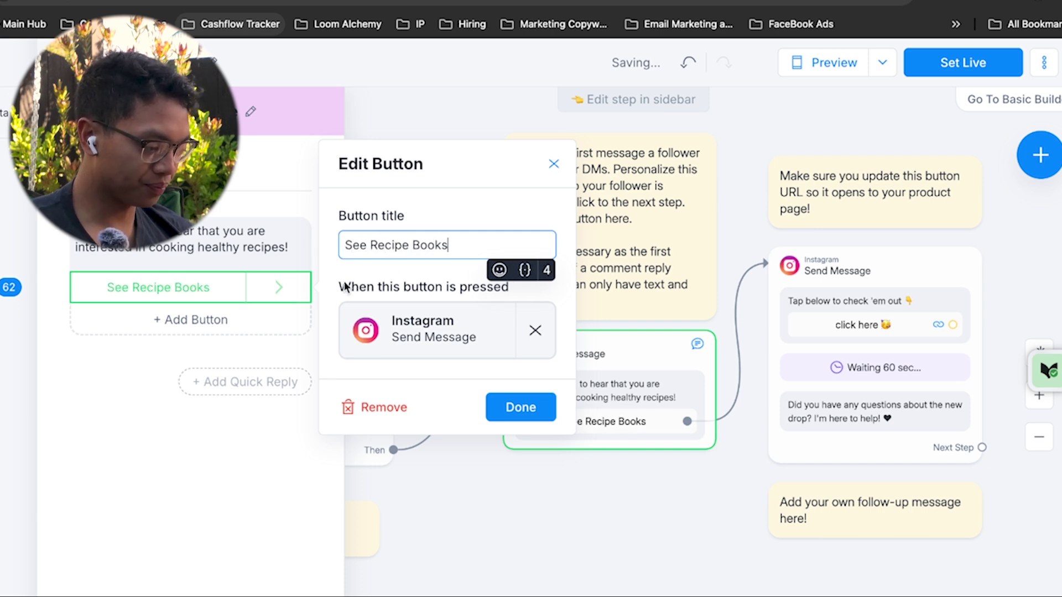
left_click(520, 408)
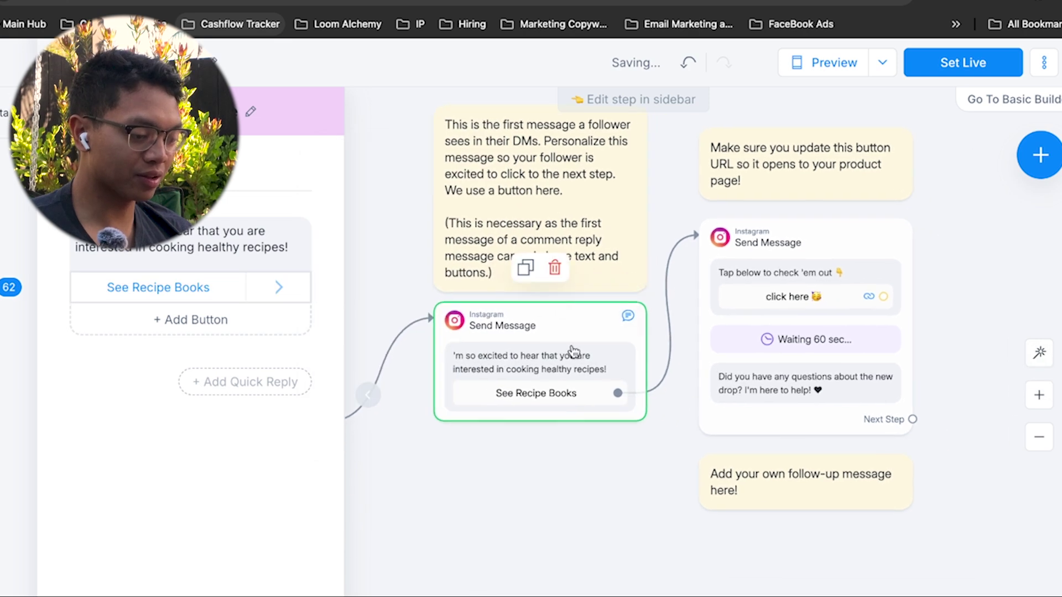
- Insert the missing "I" at the start of the first message so it begins with "I'm"
left_click(141, 260)
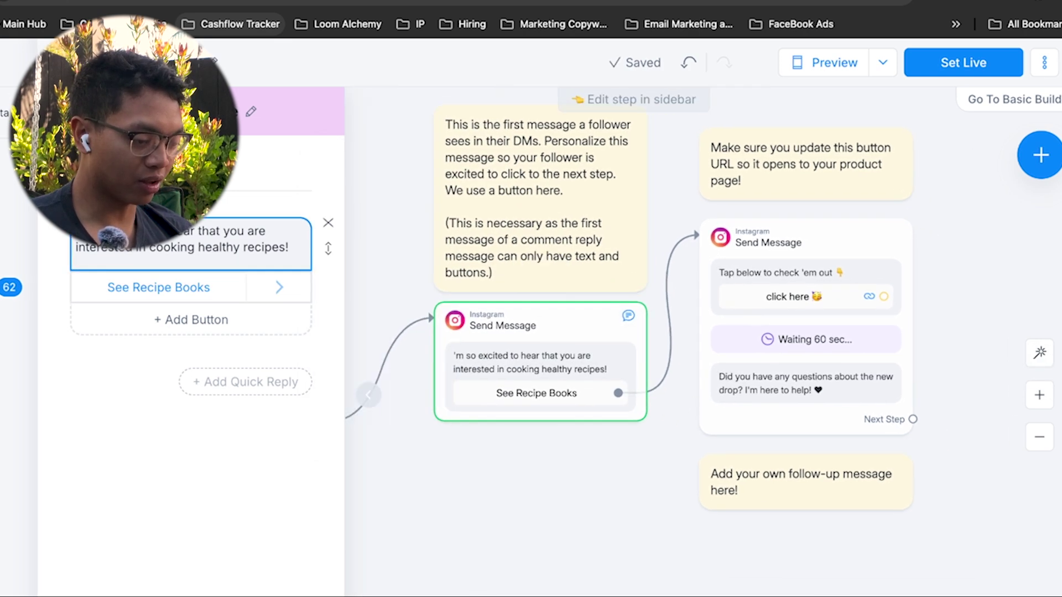
left_click(103, 287)
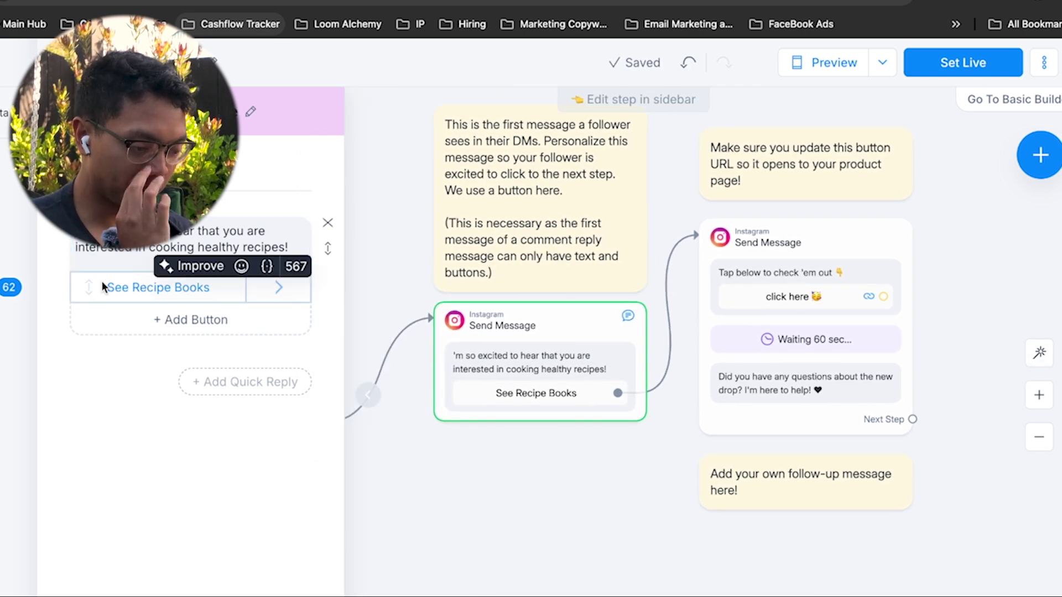
type("I")
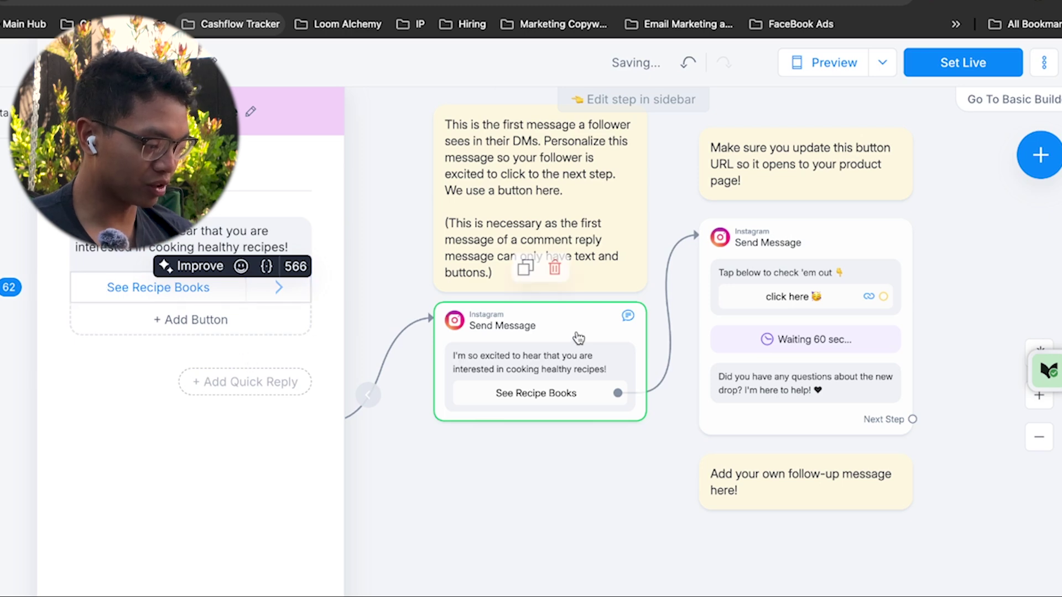
- Replace the opening text of the second Send Message step with "Sweet here it is down below"
scroll(578, 337, "right", 2)
left_click(749, 241)
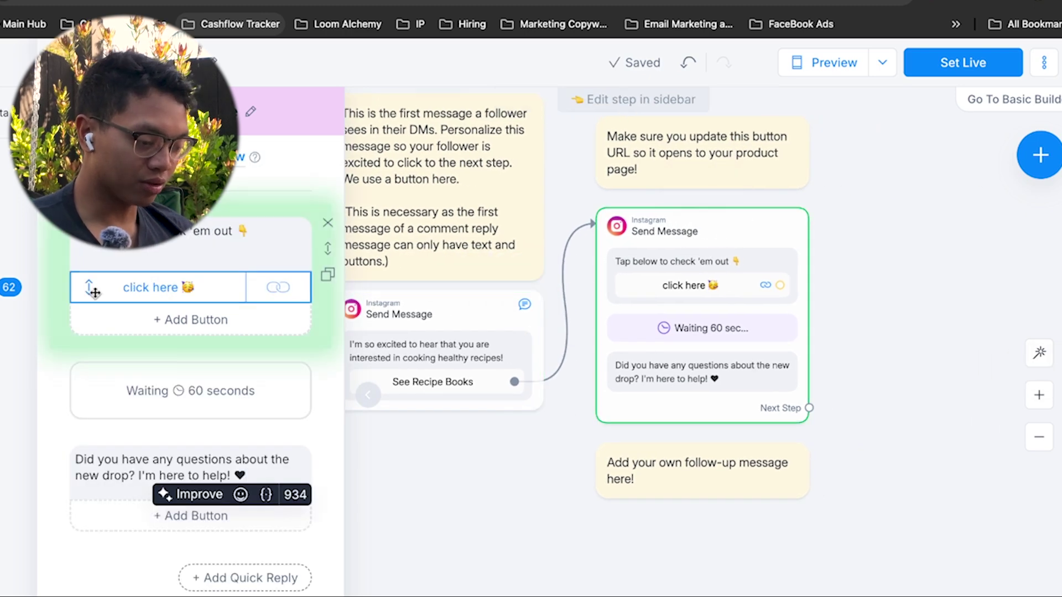
left_click(259, 230)
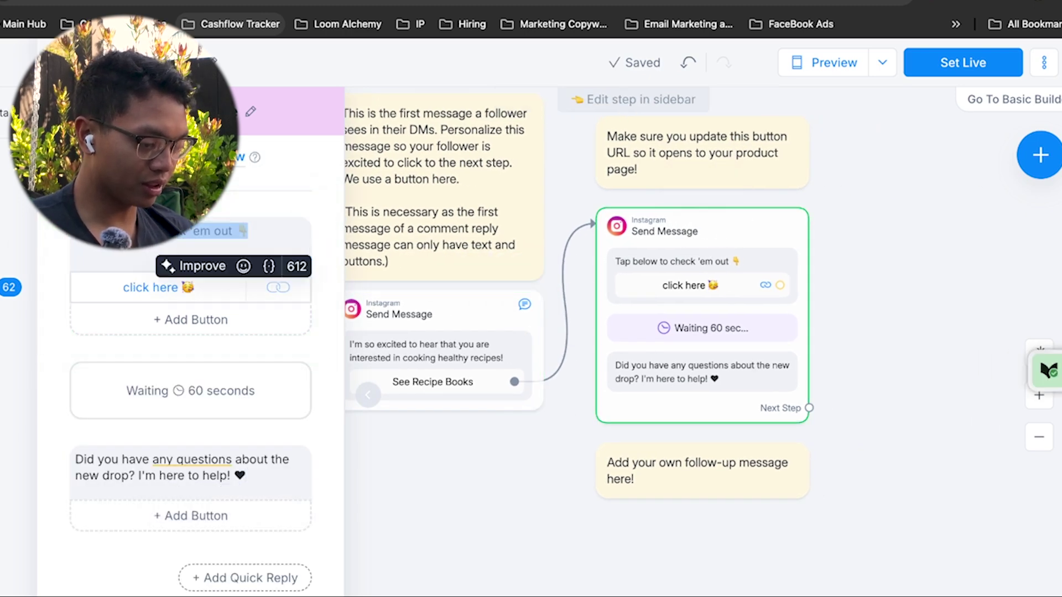
key("ctrl+a")
type("Sweetr he")
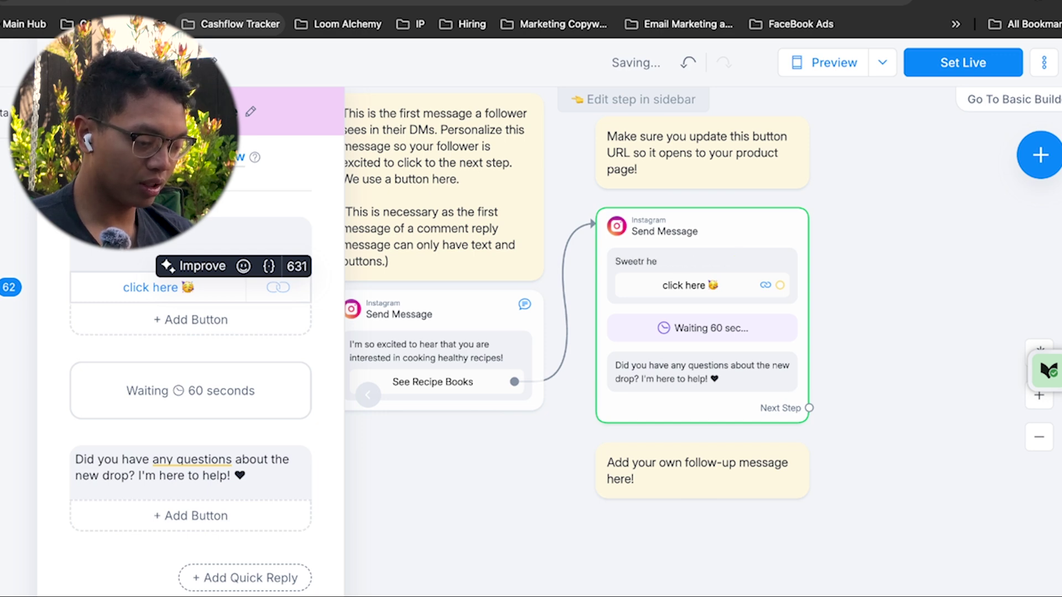
key("BackSpace")
key("BackSpace")
key("BackSpace")
key("BackSpace")
type(" here it is down below")
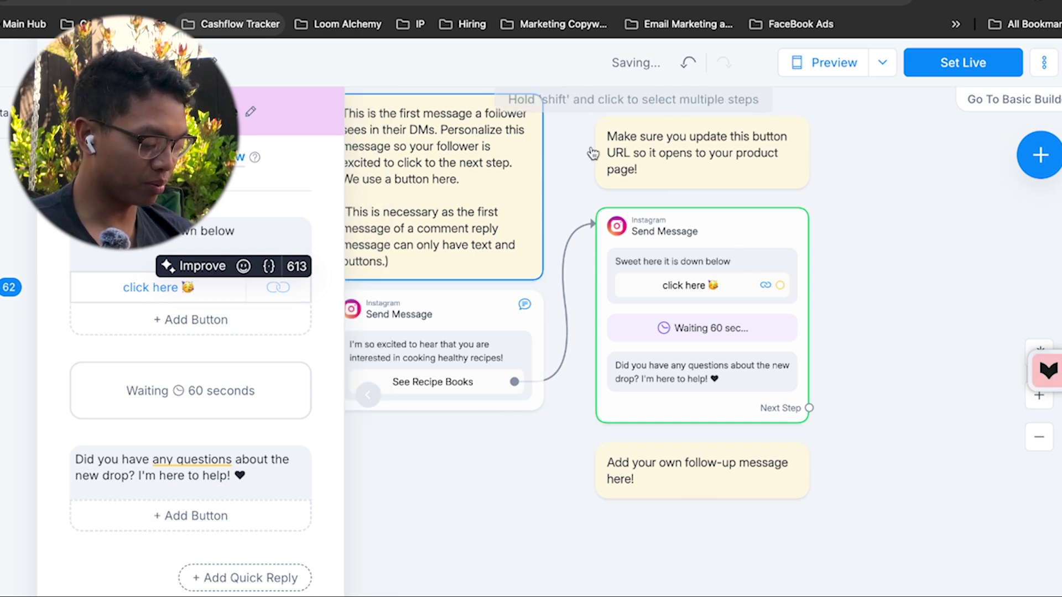
left_click(662, 3)
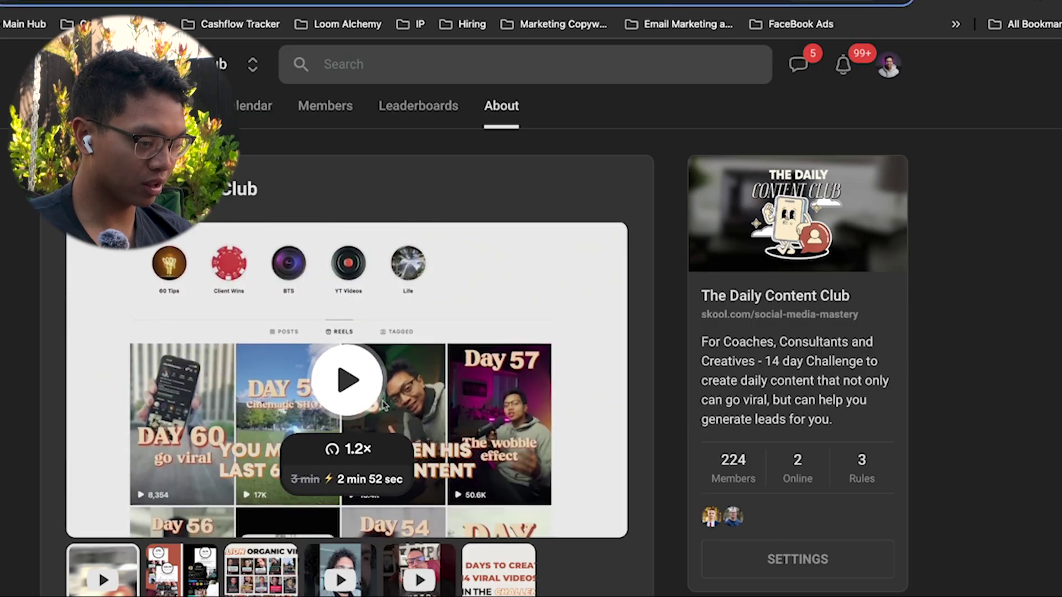
left_click(661, 3)
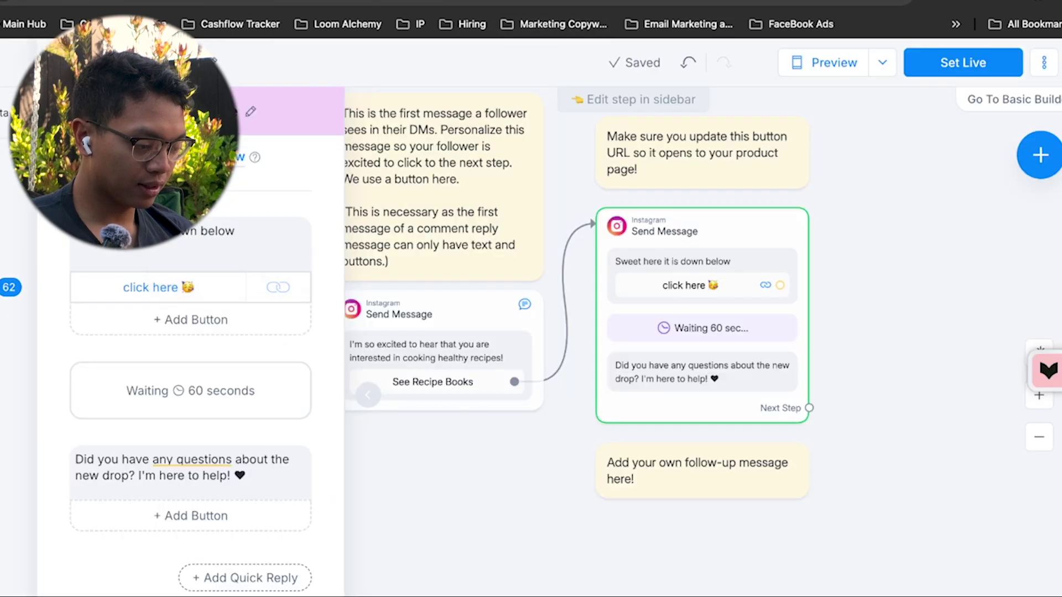
left_click(161, 287)
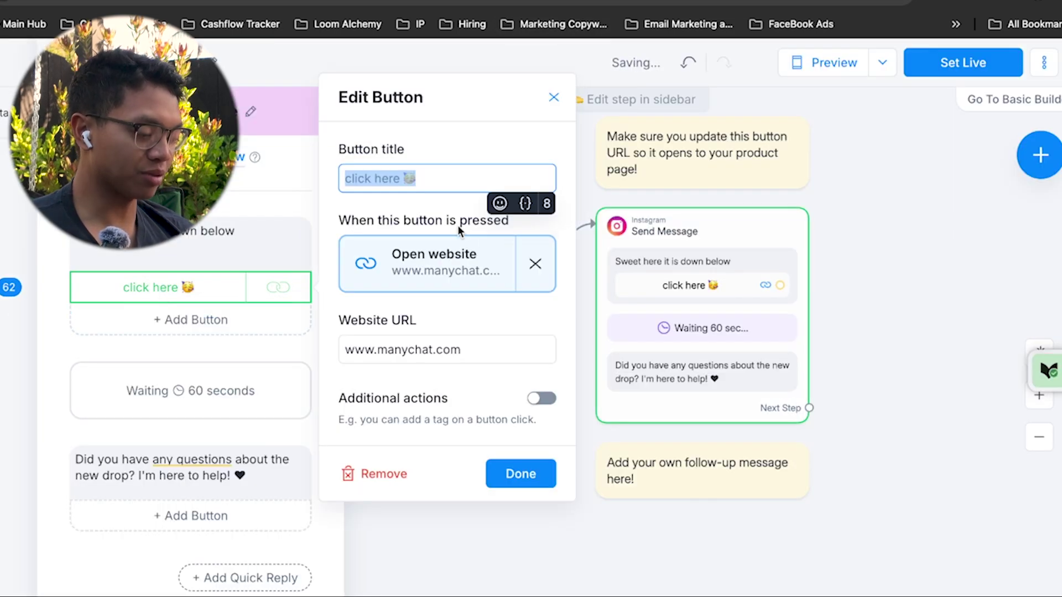
left_click(429, 362)
left_click(451, 274)
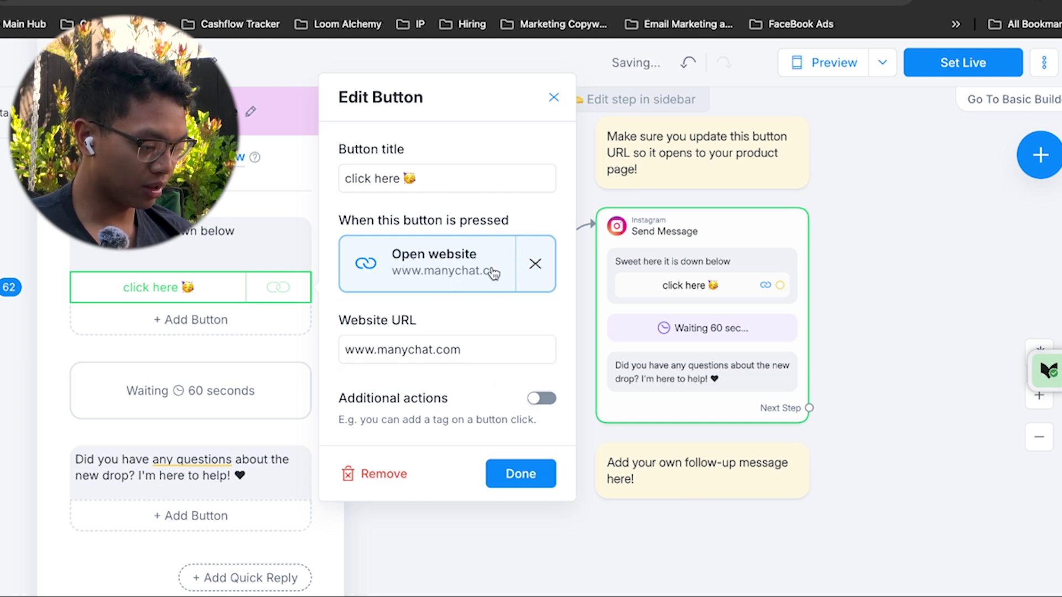
left_click(535, 264)
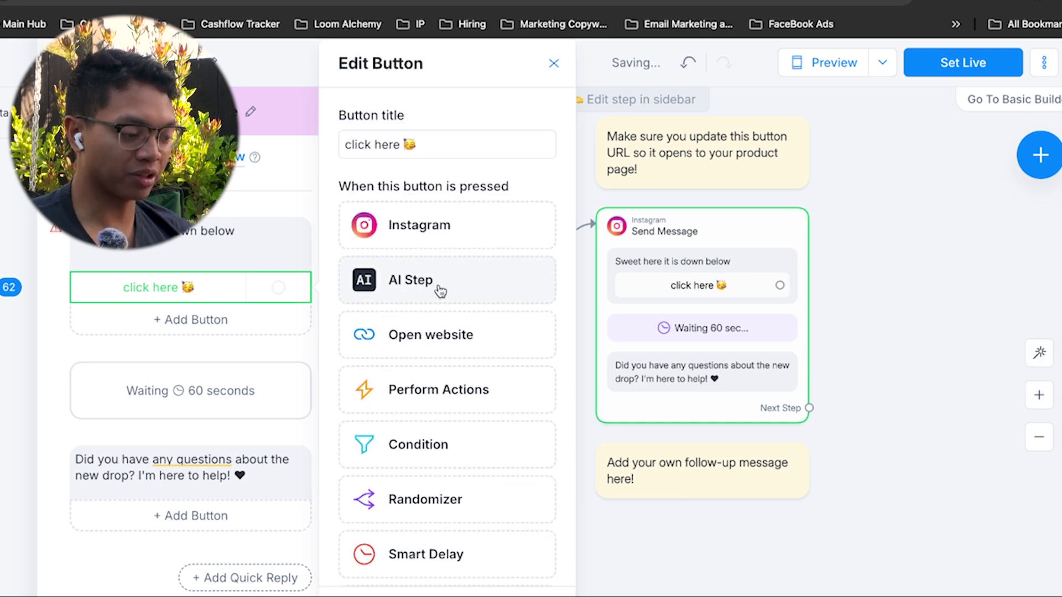
scroll(439, 291, "down", 3)
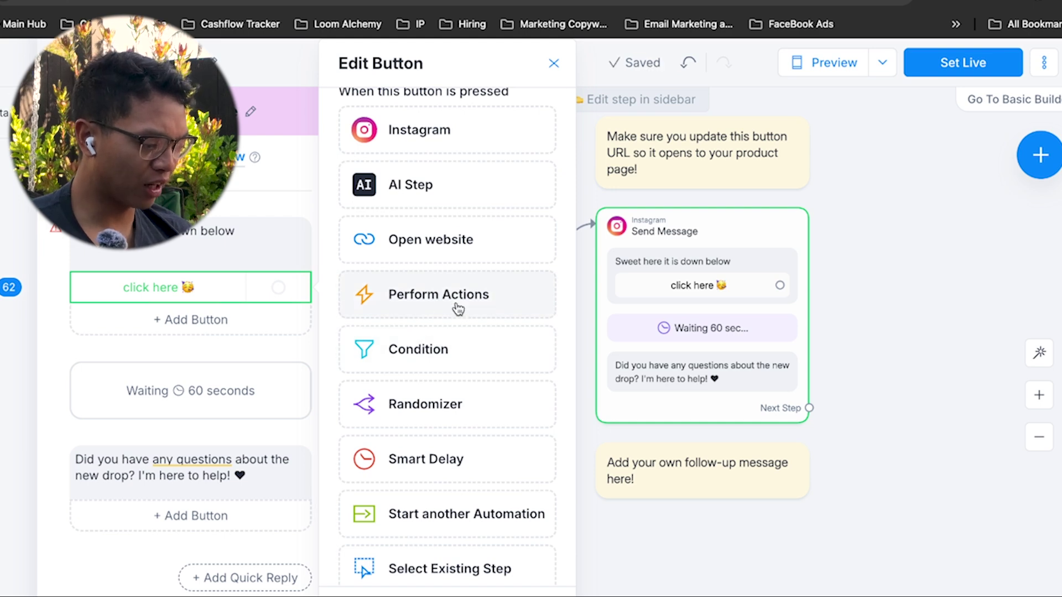
left_click(464, 255)
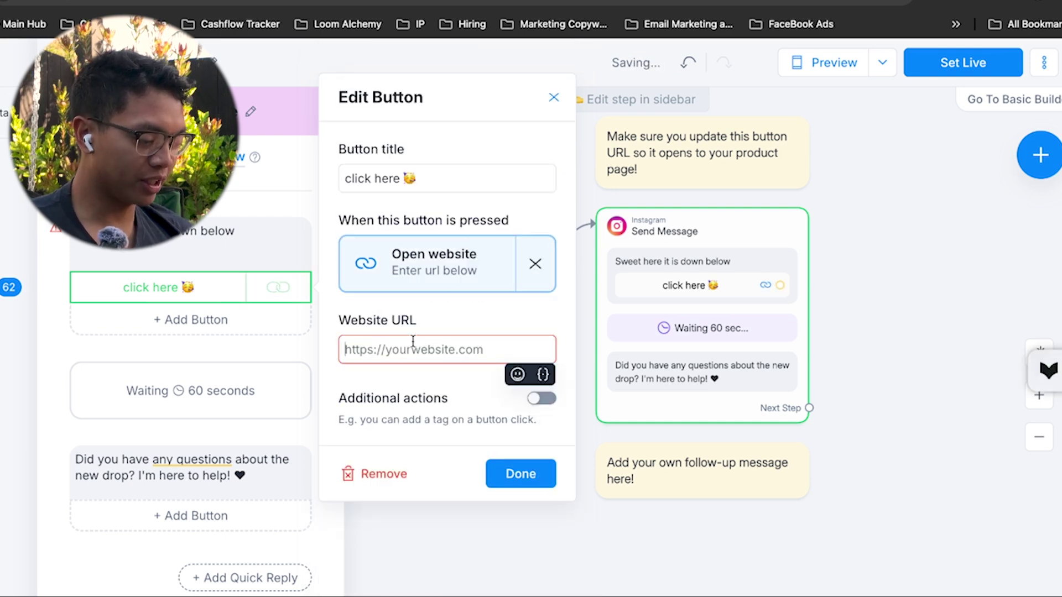
type("https://www.skool.com/social-media-mastery/about")
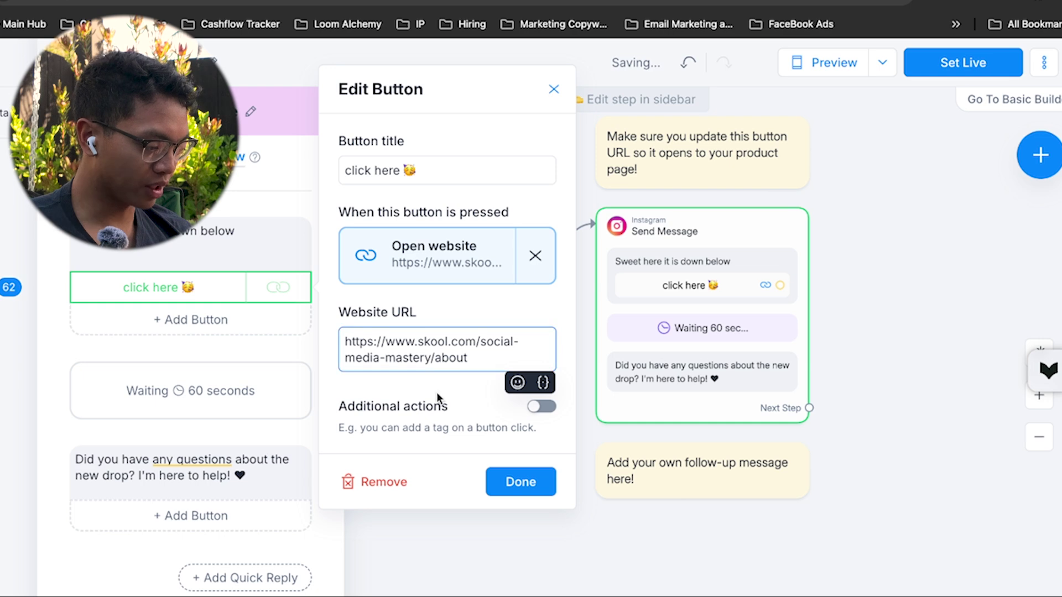
left_click(517, 487)
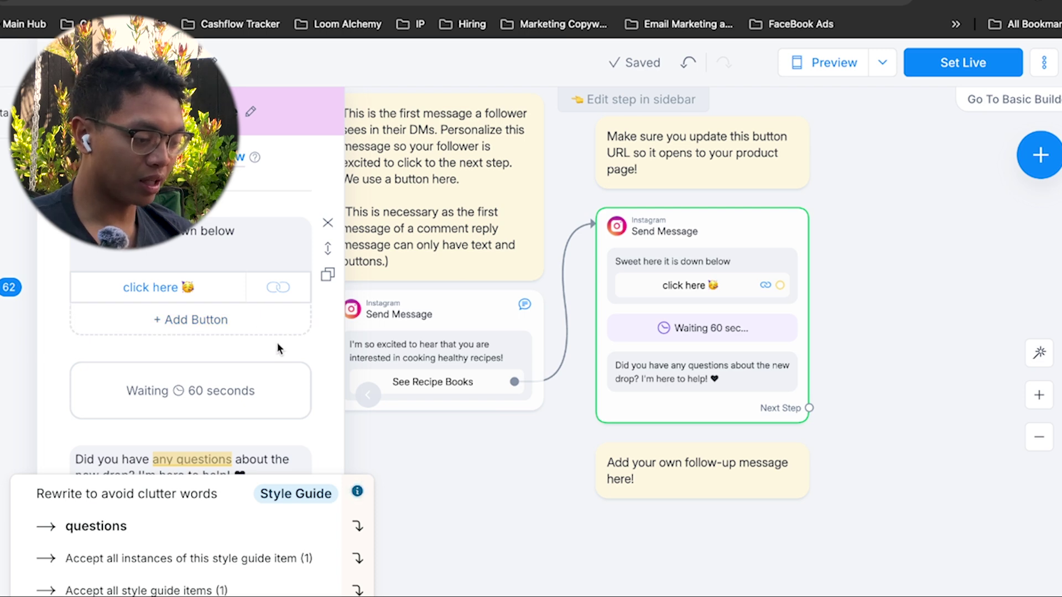
- Review the "click here" button's website link and look over The Daily Content Club's About page on Skool
left_click(261, 227)
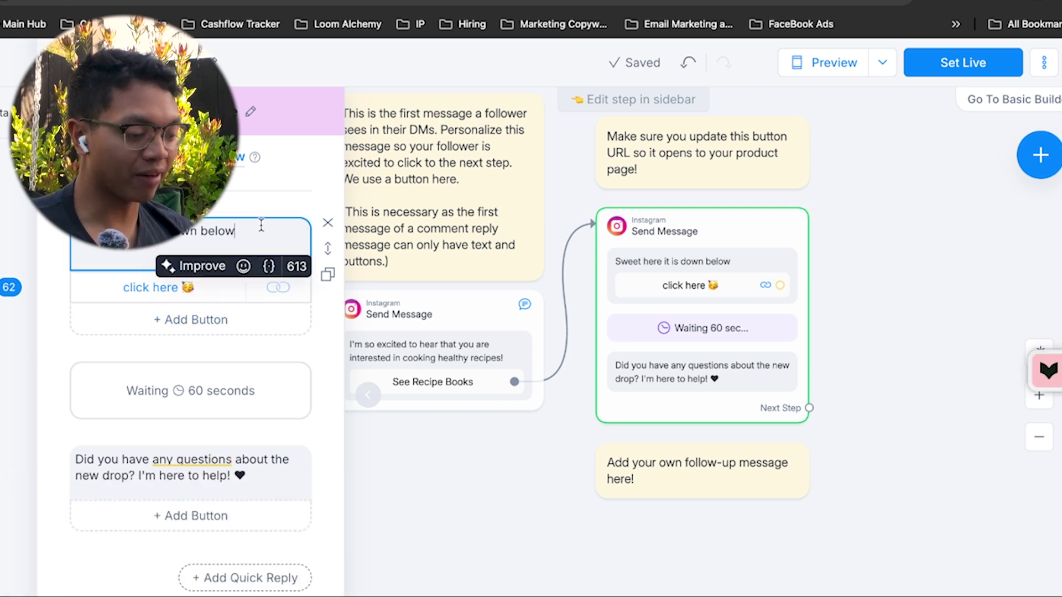
left_click(180, 290)
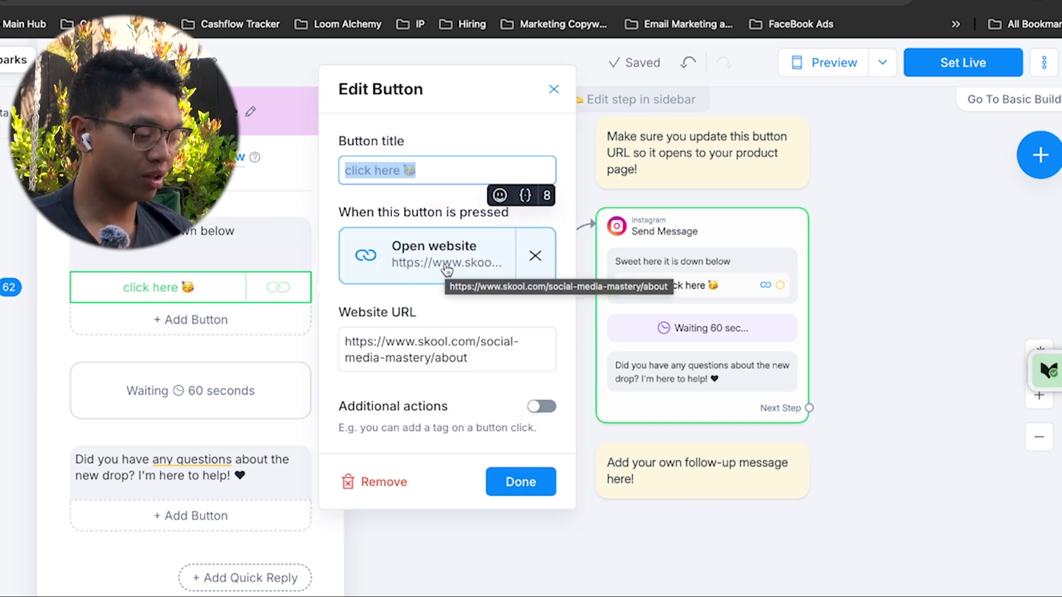
left_click(449, 359)
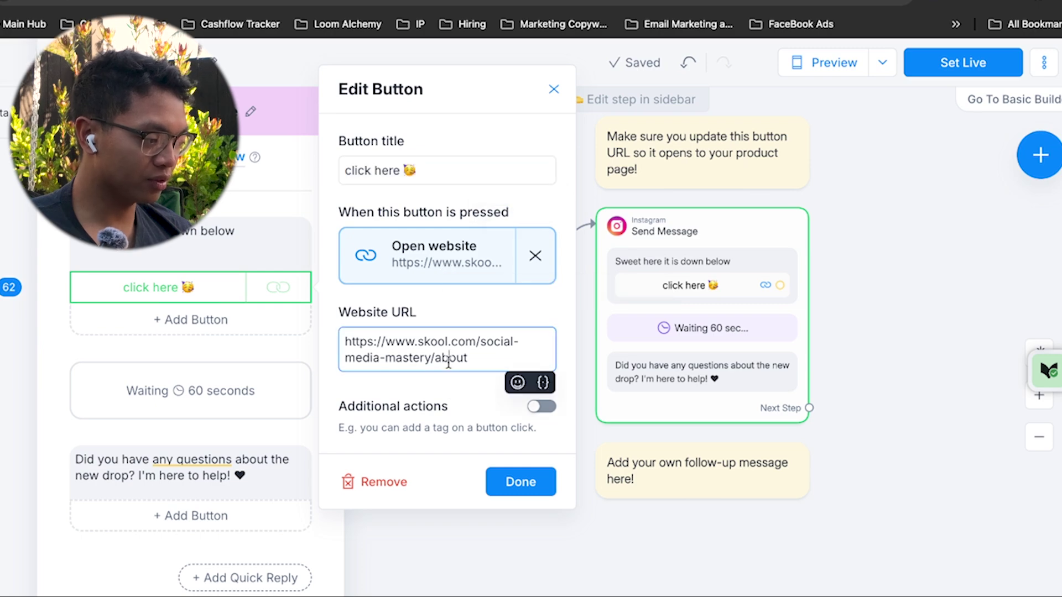
key("ctrl+Tab")
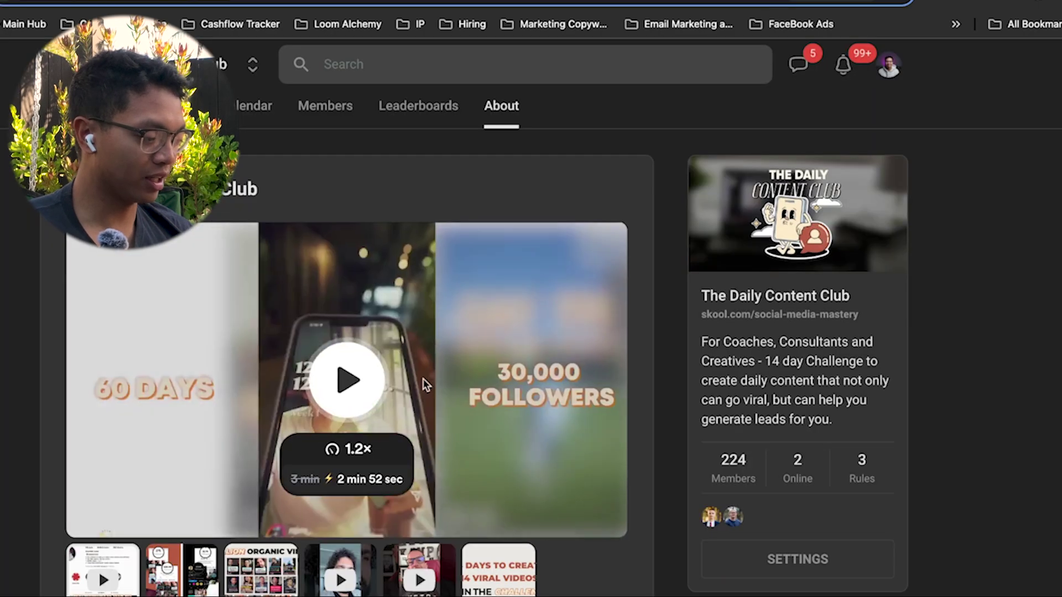
scroll(519, 401, "down", 4)
scroll(437, 420, "up", 3)
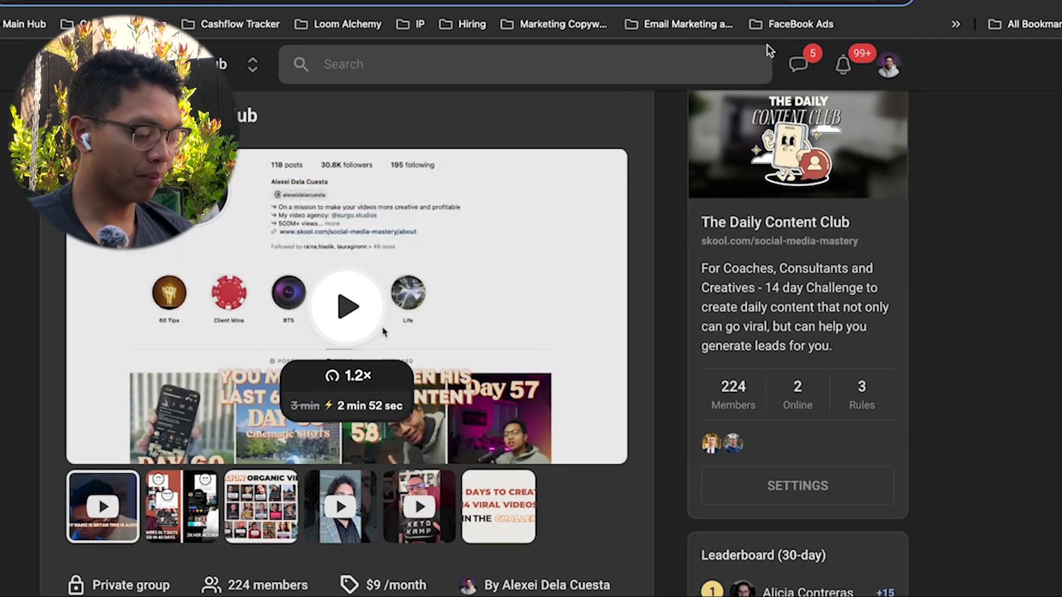
- Switch to the Gumroad product list, open the My Gear List product page and proceed to its checkout
key("ctrl+shift+Tab")
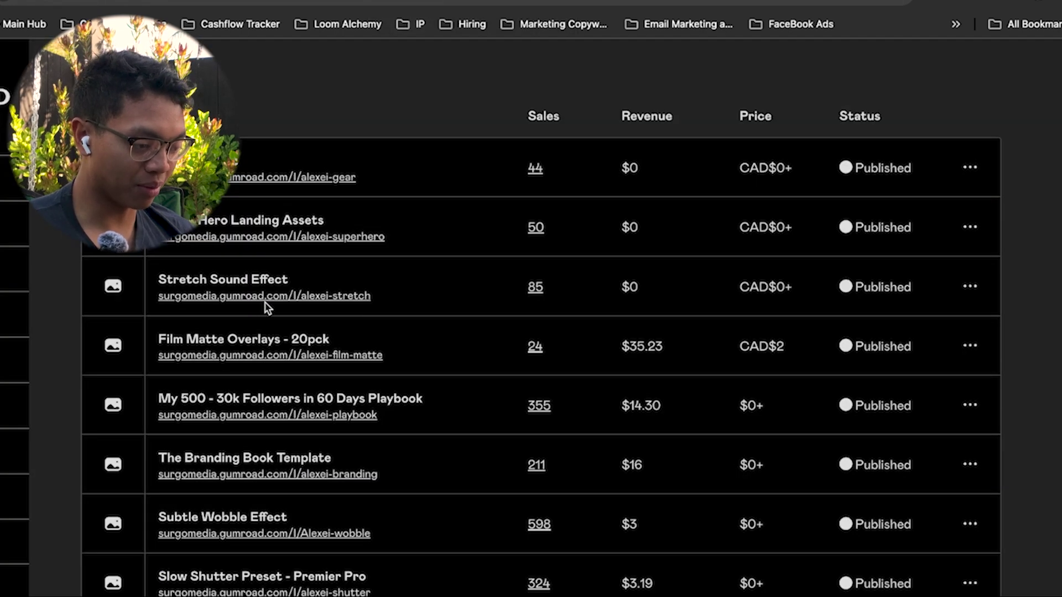
scroll(260, 310, "up", 1)
scroll(268, 332, "down", 2)
left_click(299, 133)
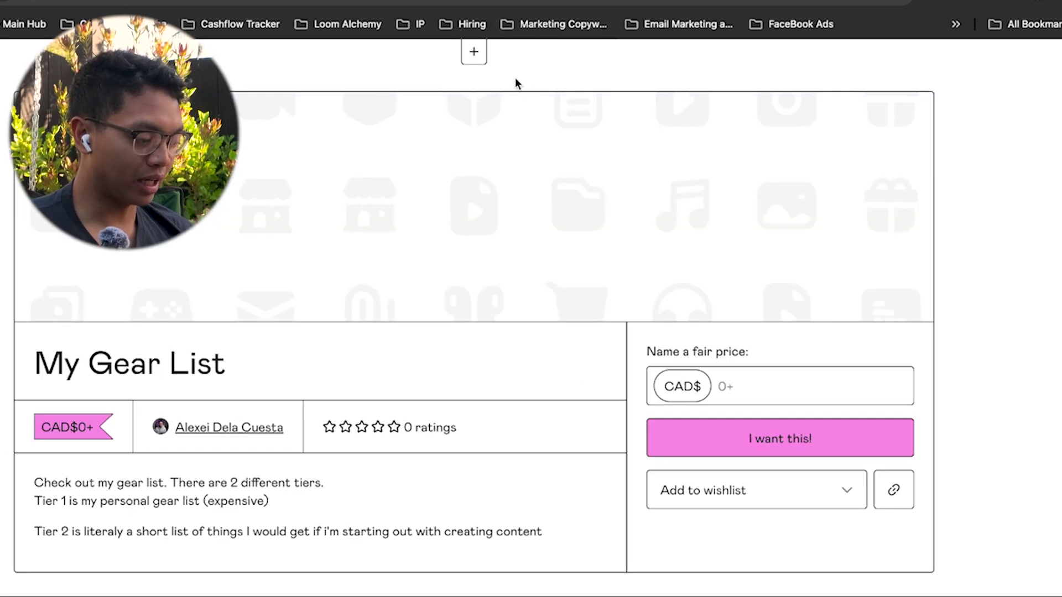
left_click(750, 386)
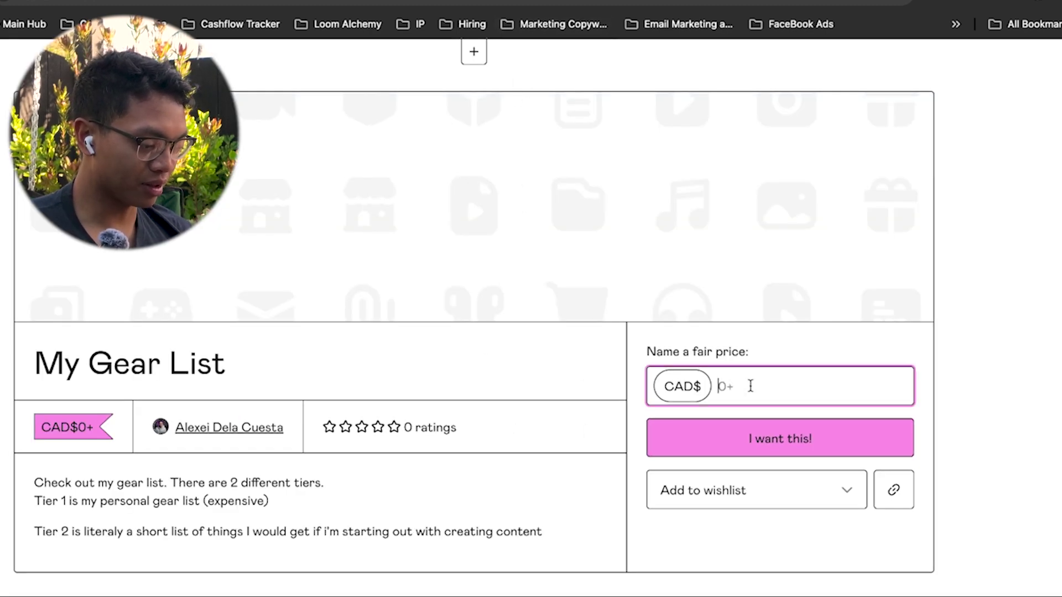
left_click(733, 451)
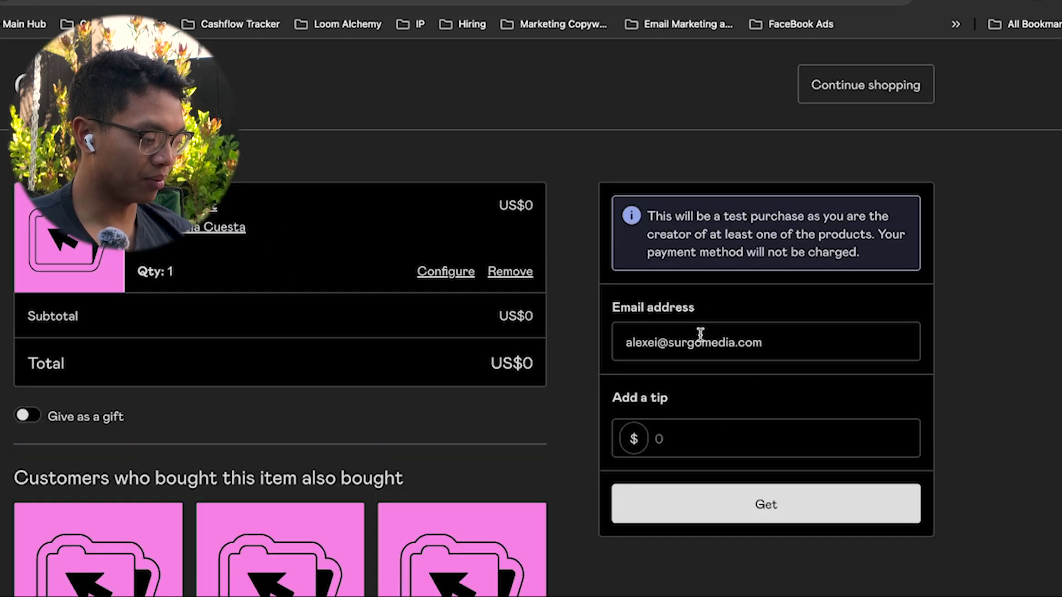
- Examine the email address field on the Gumroad checkout, and return to ManyChat to finish the button edit and review the message's delay block
double_click(700, 342)
left_click(652, 343)
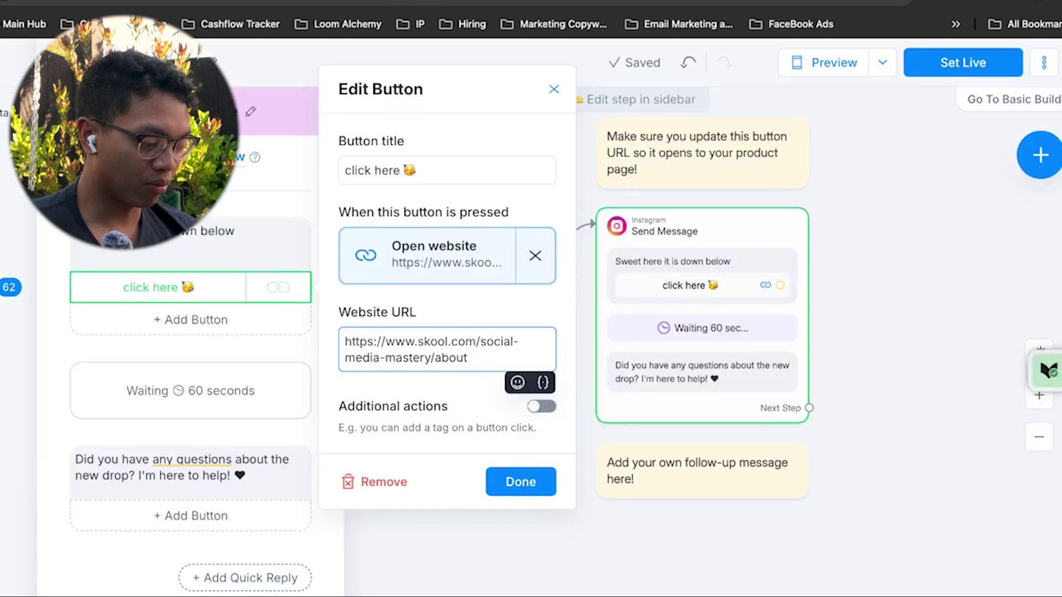
left_click(539, 481)
left_click(221, 375)
scroll(182, 406, "down", 5)
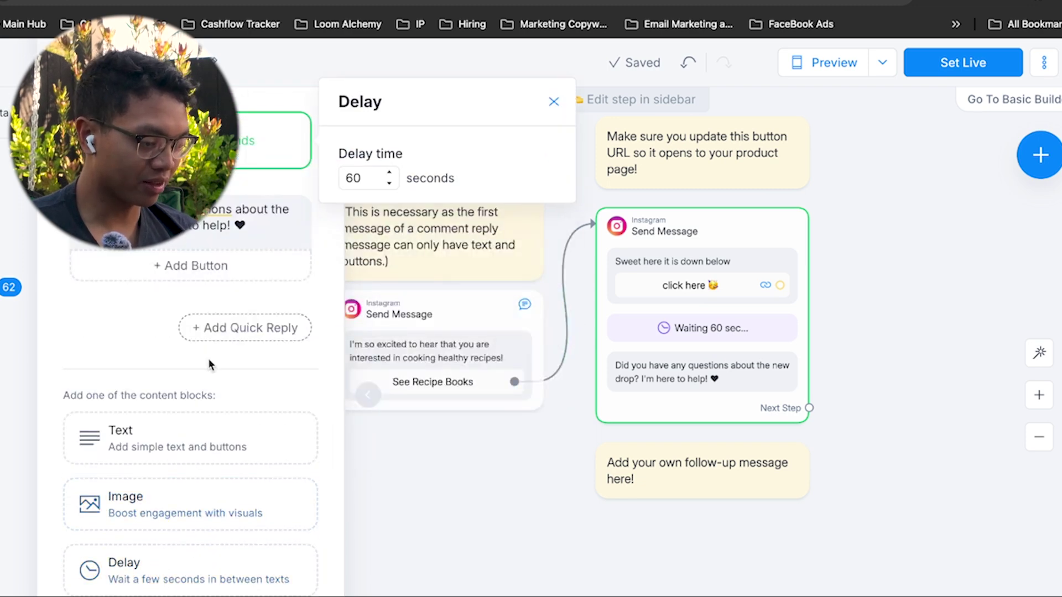
scroll(209, 360, "up", 3)
left_click(250, 167)
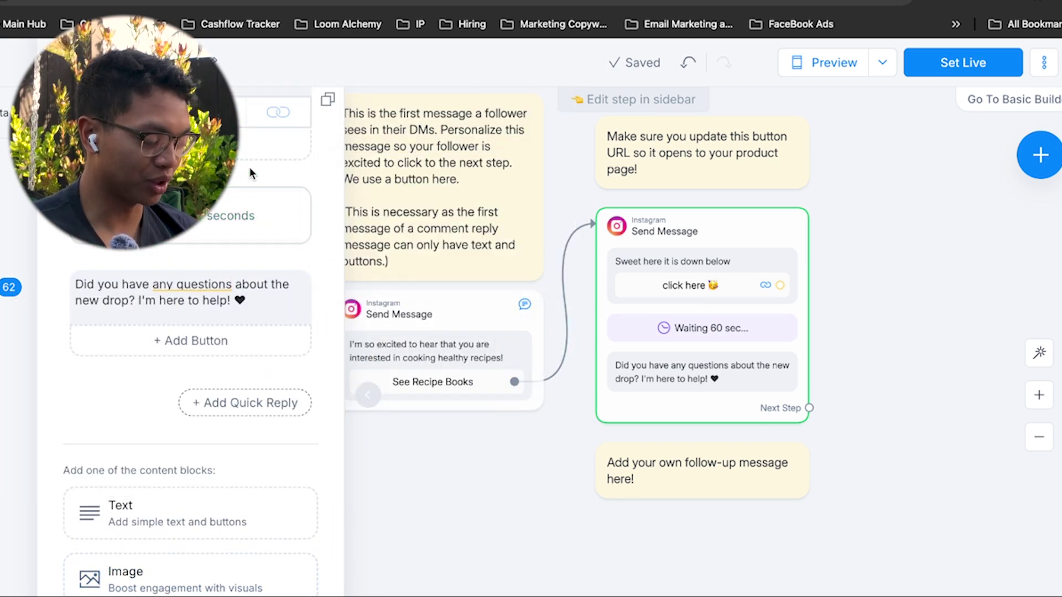
- Replace the follow-up text below the delay with "Also If you're interested what is the best email for me to send exclusive content to?"
left_click(265, 283)
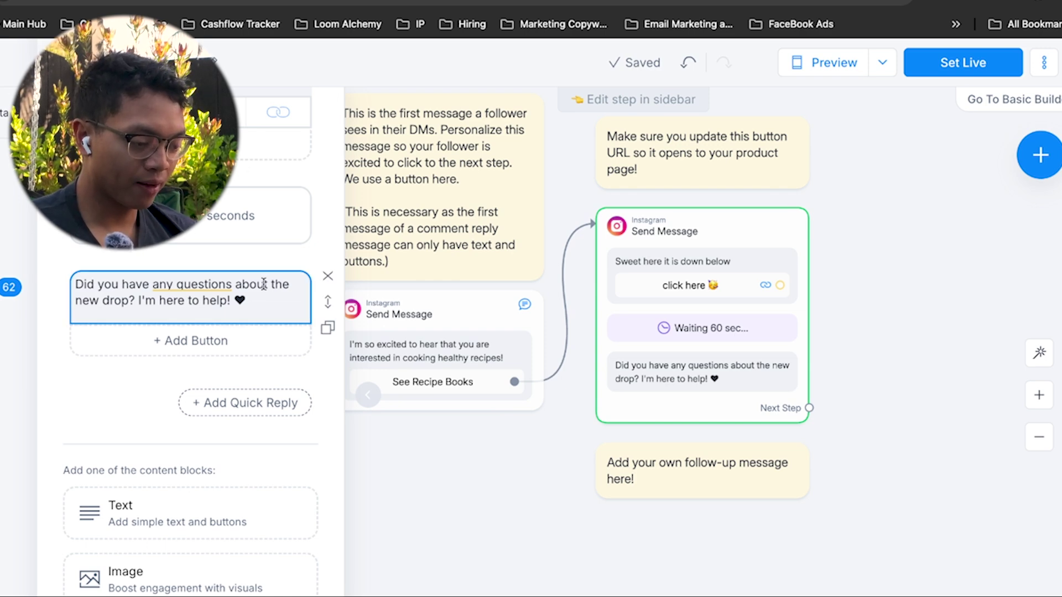
left_click(242, 302)
key("ctrl+a")
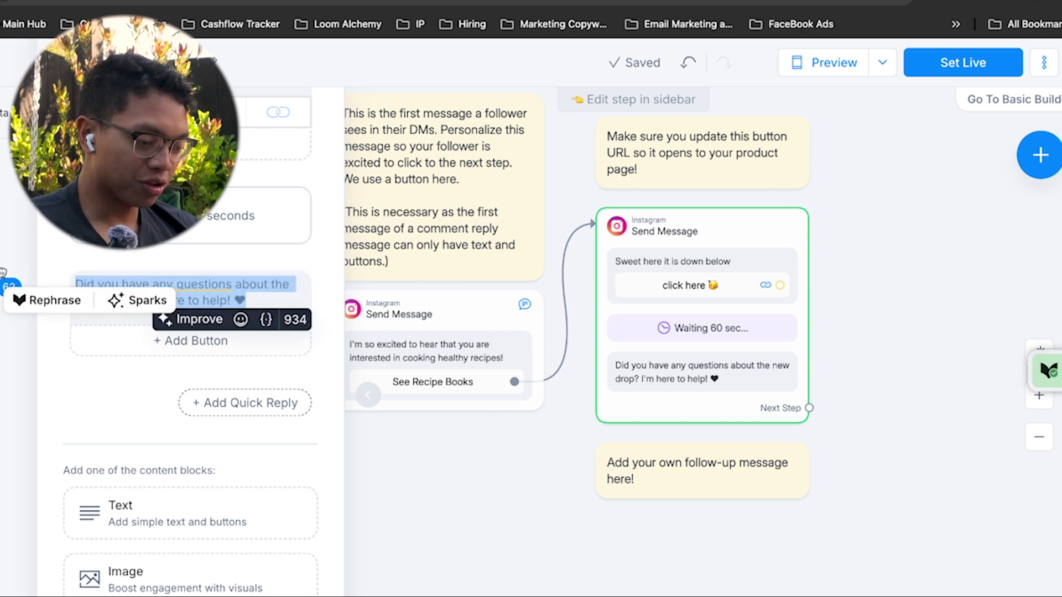
type("Also")
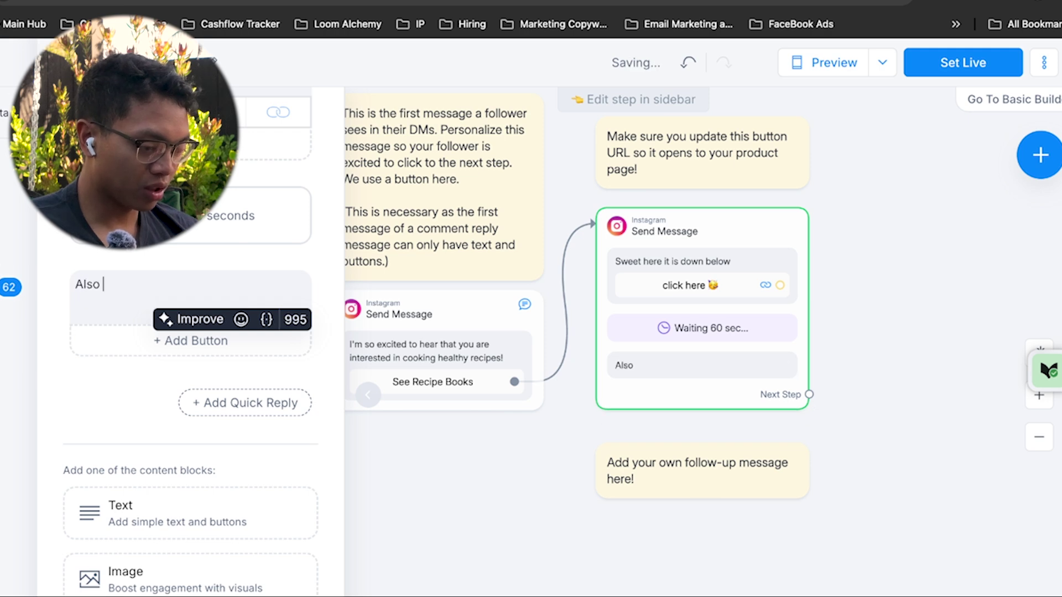
type(" If you're interested what is the best email ")
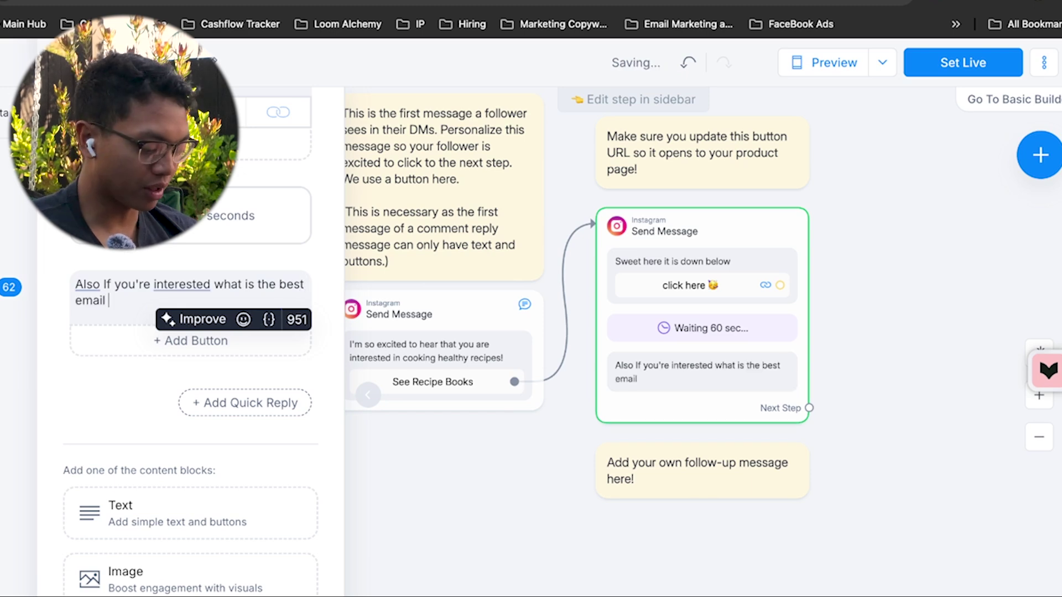
type("for me to send ex")
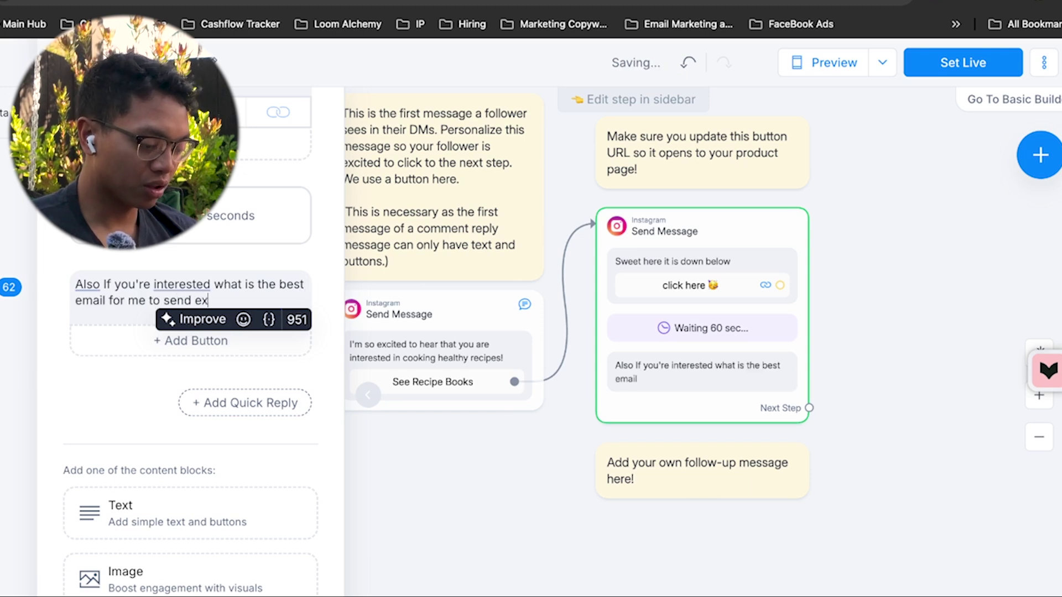
type("clusive content to?")
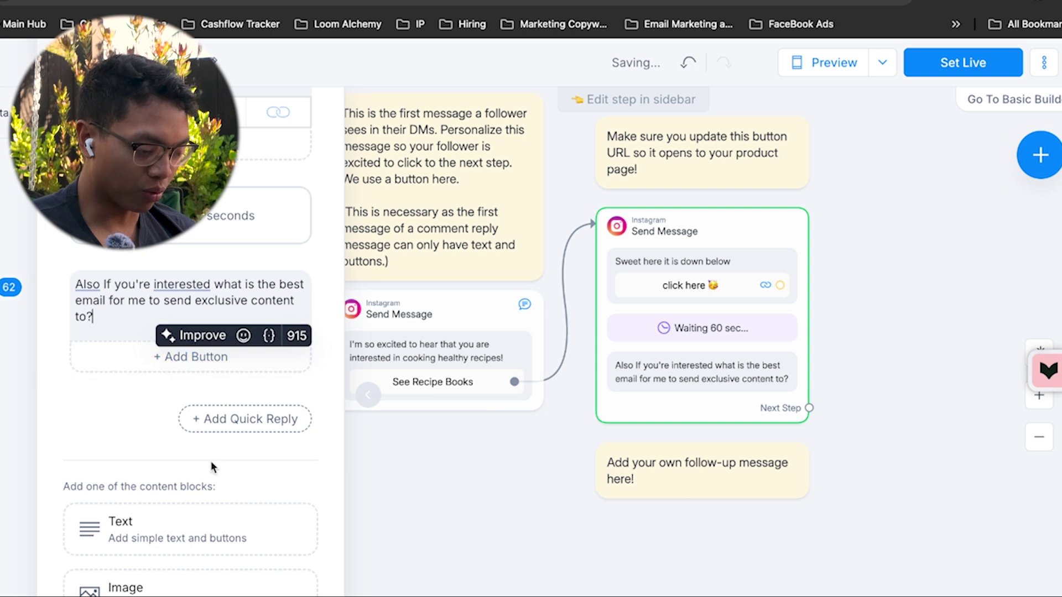
- Add a Data Collection block to the message, transfer the email question into it and delete the original text block
scroll(110, 553, "down", 4)
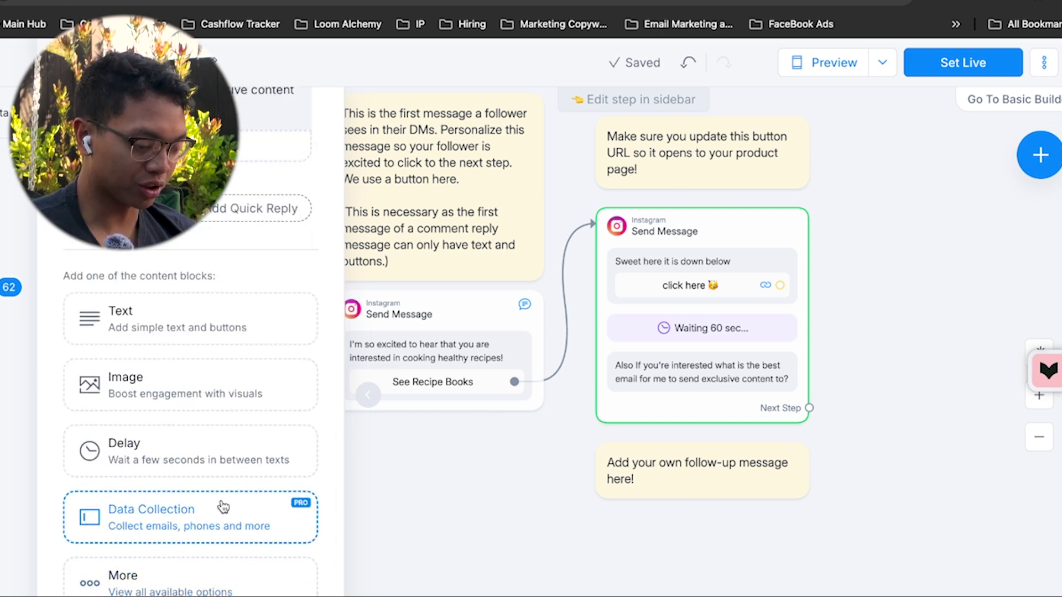
left_click(220, 505)
scroll(205, 365, "up", 3)
left_click(111, 266)
left_click_drag(111, 266, 68, 238)
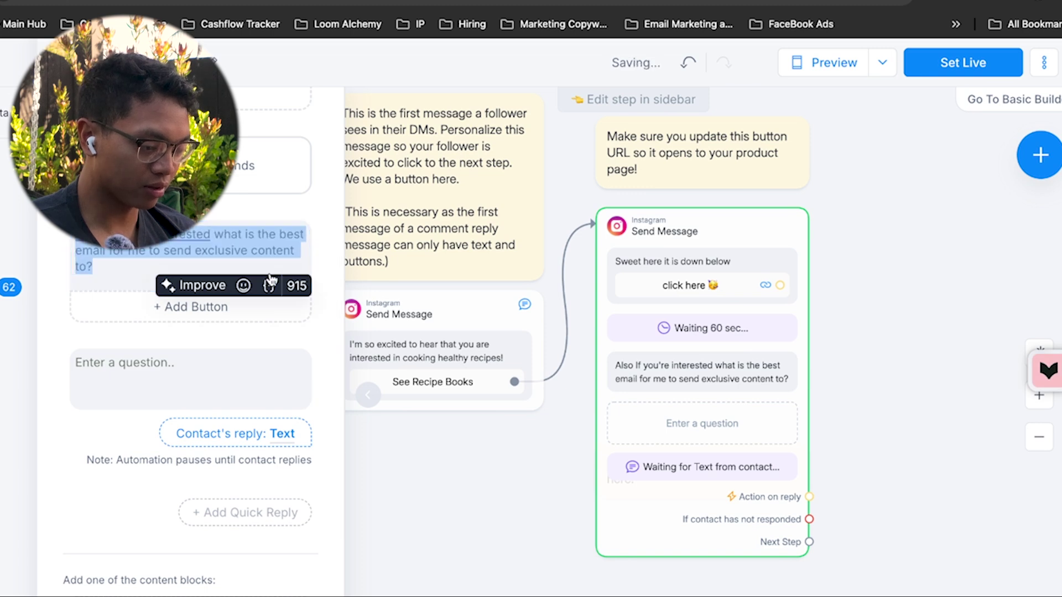
left_click(328, 228)
left_click(601, 162)
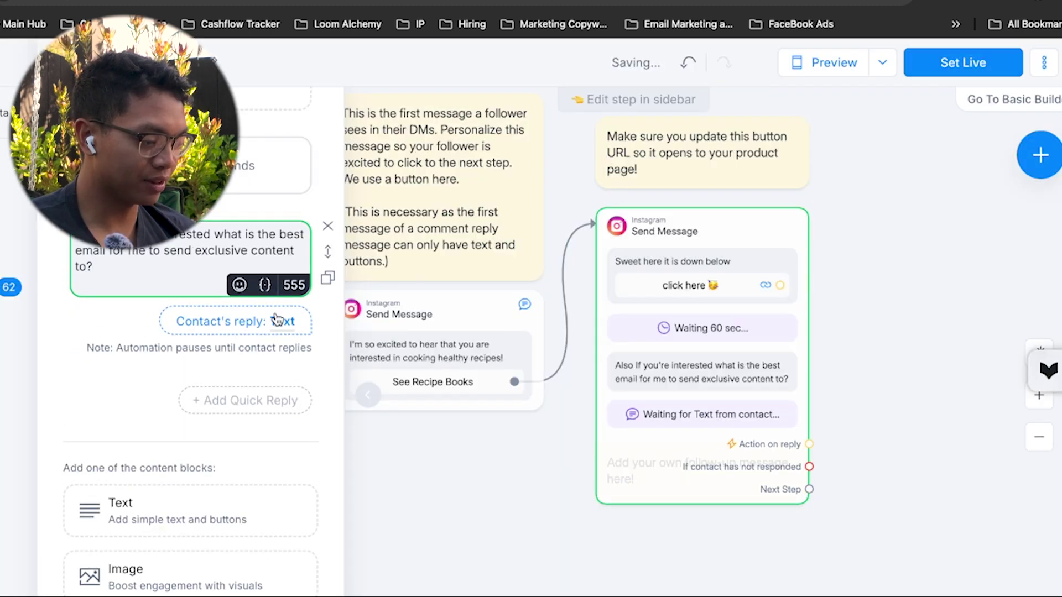
- Set the reply type of the email question's Data Collection block to Email
left_click(281, 322)
left_click(475, 199)
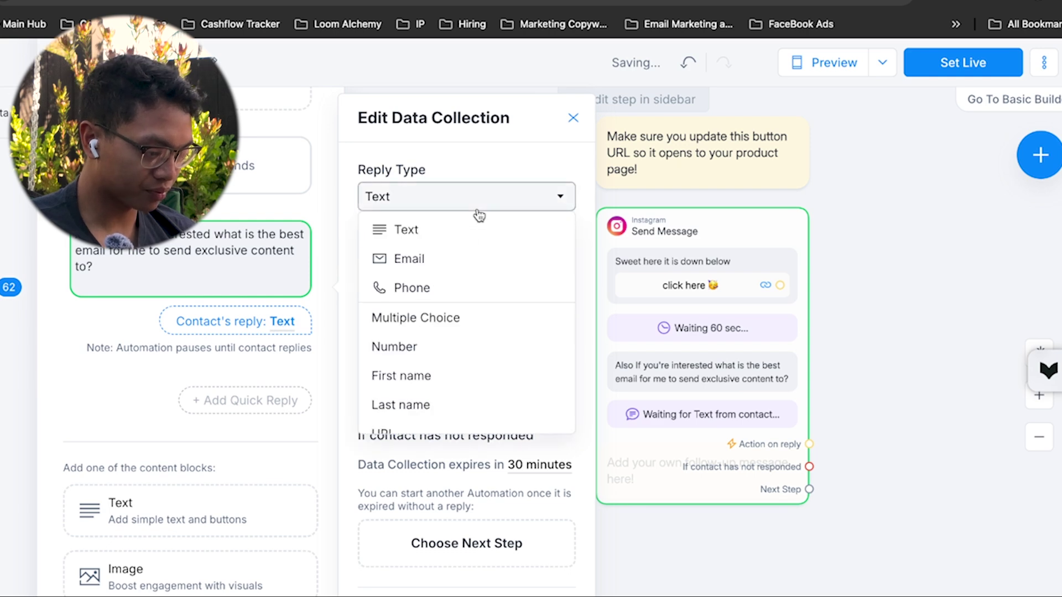
left_click(457, 256)
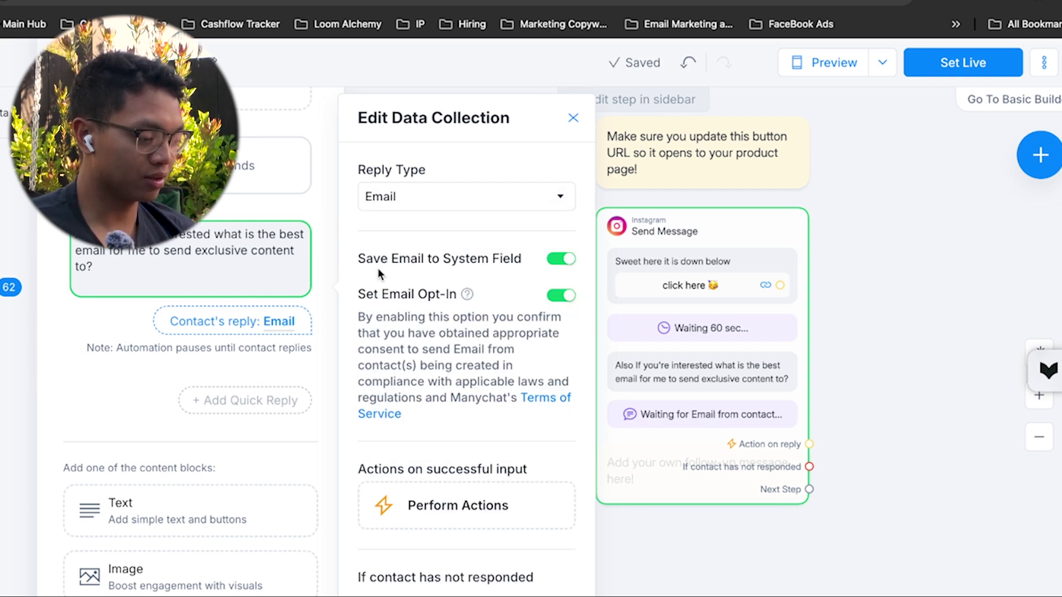
scroll(489, 395, "down", 1)
scroll(488, 396, "down", 3)
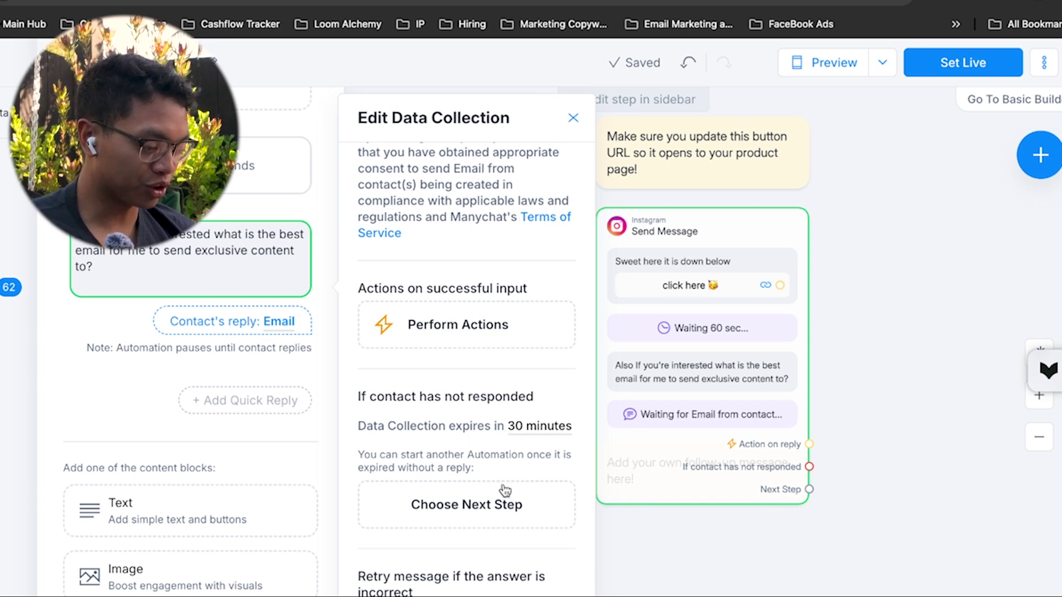
- Check the Data Collection expiry interval options and add an Instagram message as the next step if the contact has not responded
left_click(535, 435)
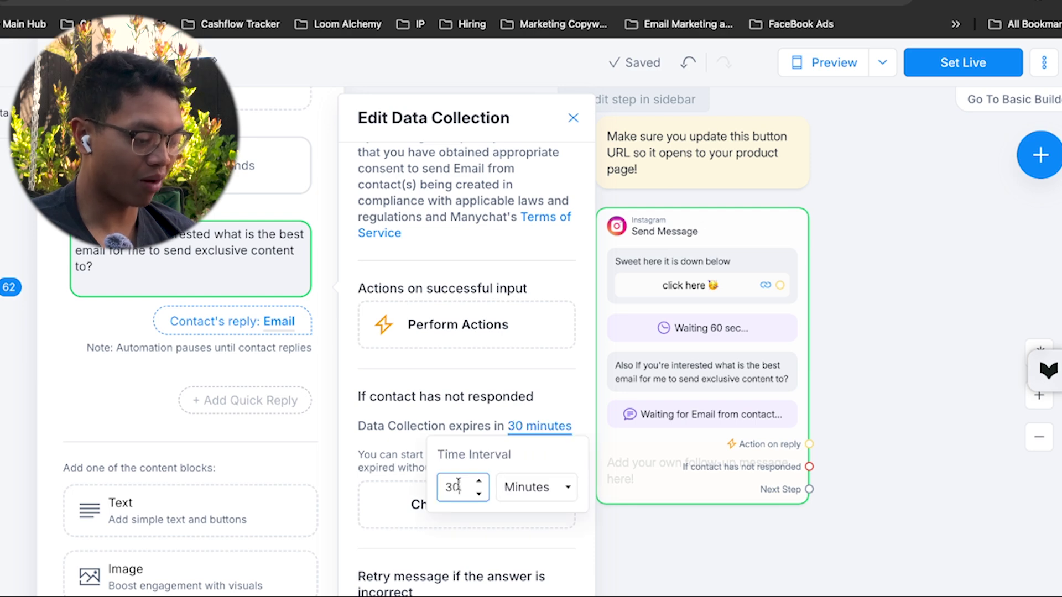
left_click(509, 487)
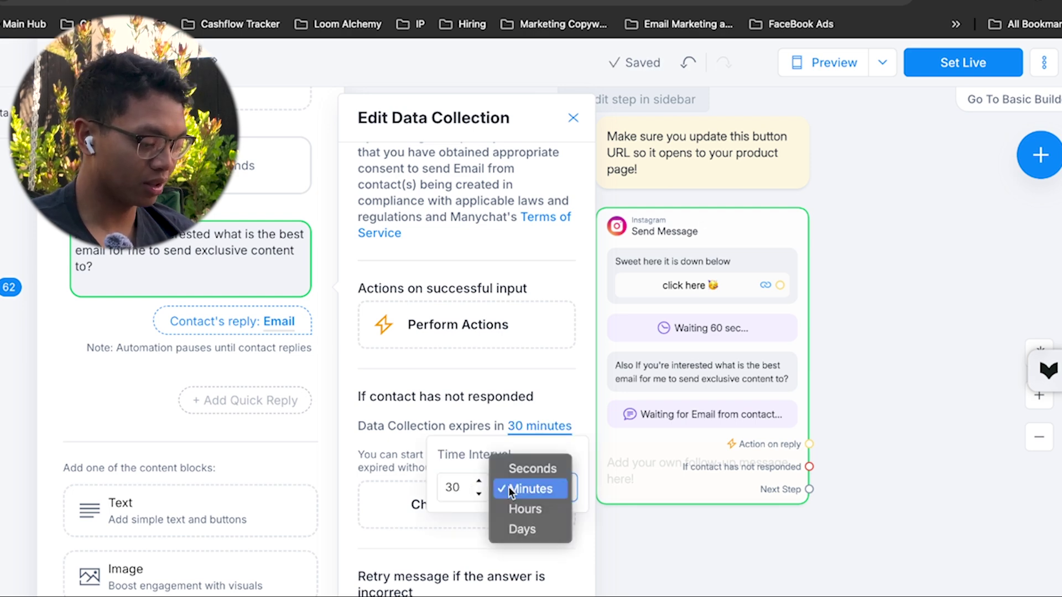
left_click(459, 429)
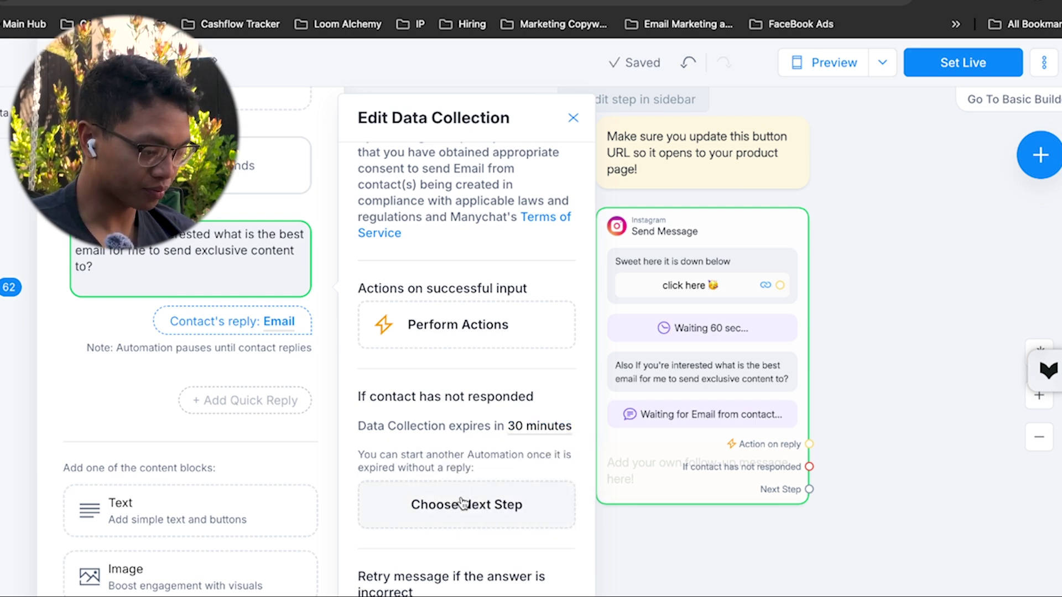
left_click(463, 503)
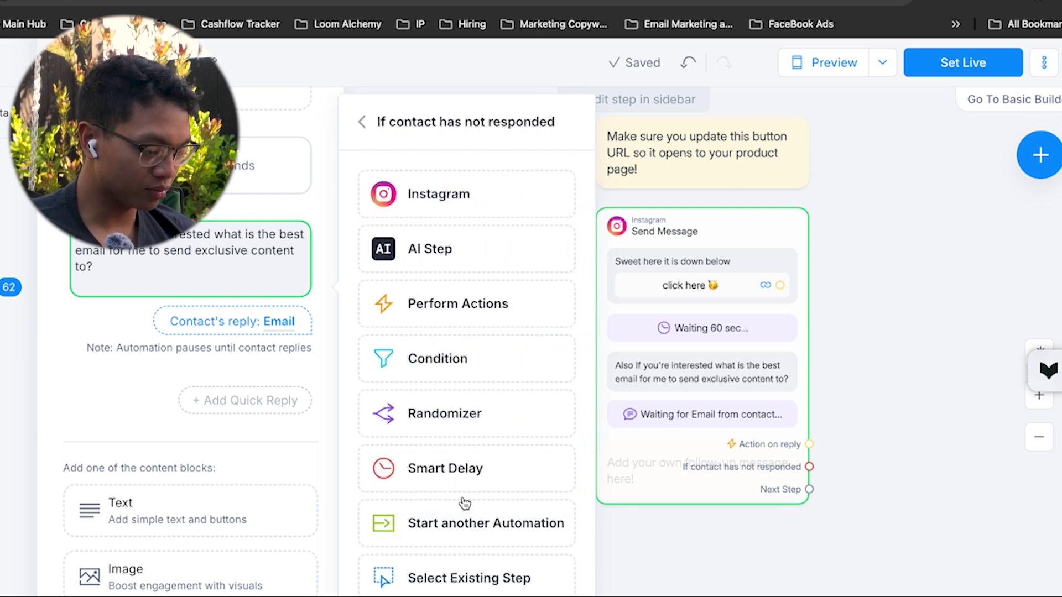
left_click(484, 198)
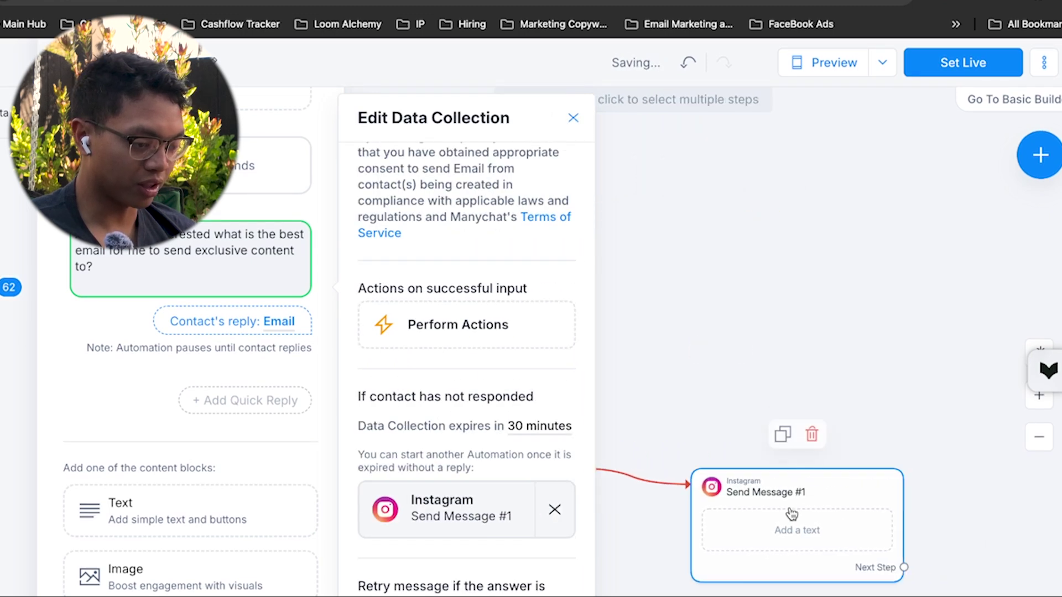
- Add a Data Collection block to the new no-response message and remove its plain text block
left_click(789, 511)
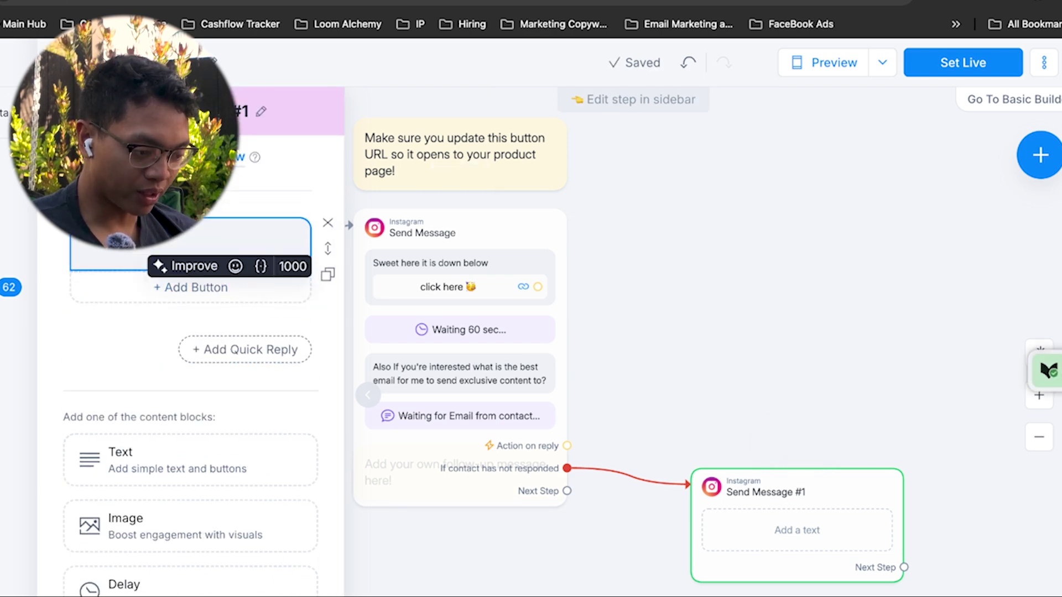
type("One more")
left_click(161, 575)
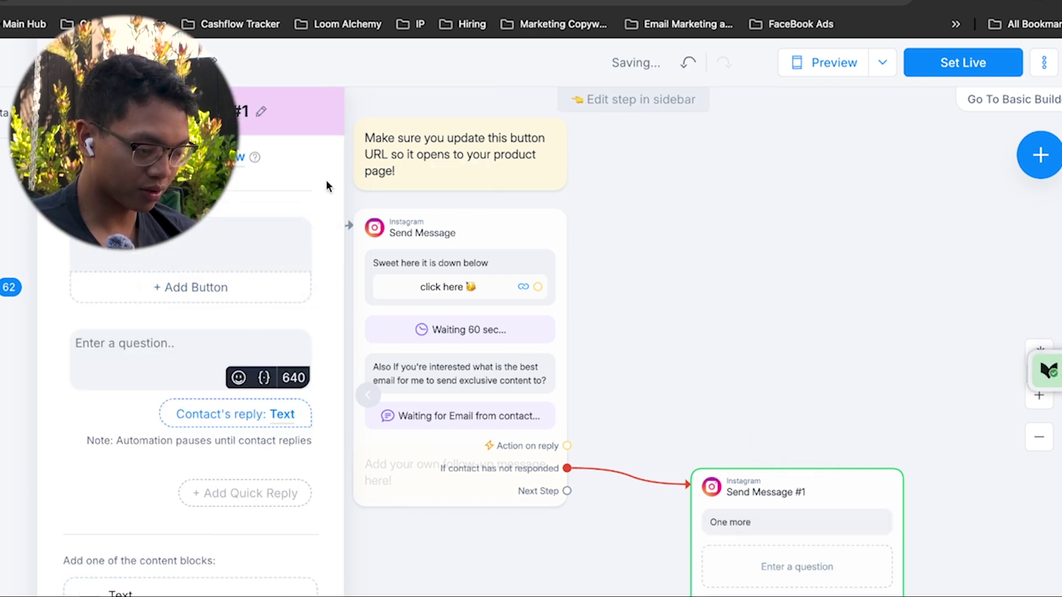
left_click(328, 225)
left_click(596, 161)
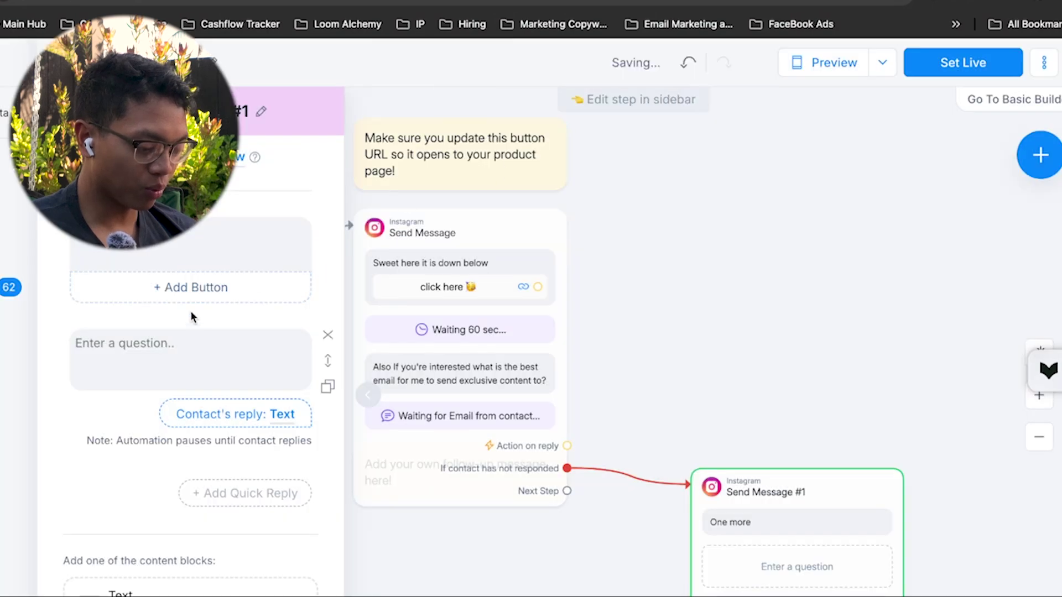
- Enter "One more time! What is the best email?" as the question in the no-response message
left_click(262, 231)
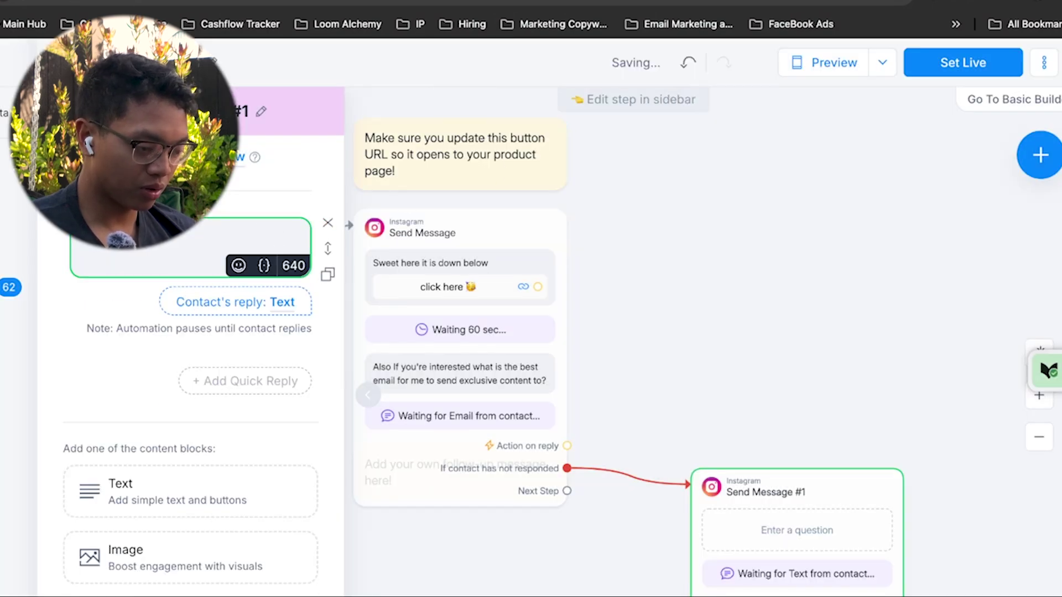
type("One more time")
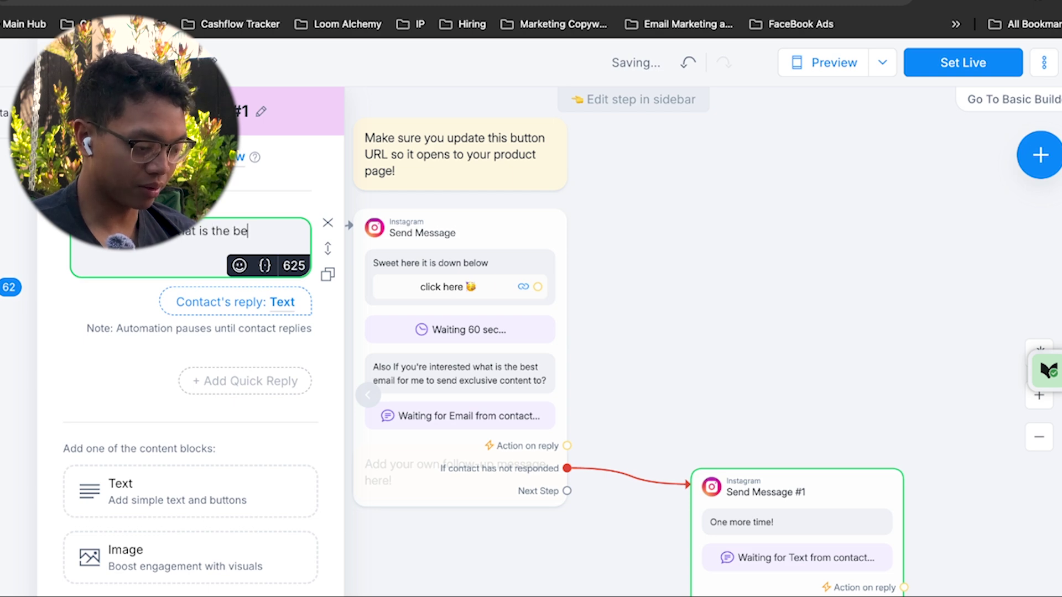
type("?")
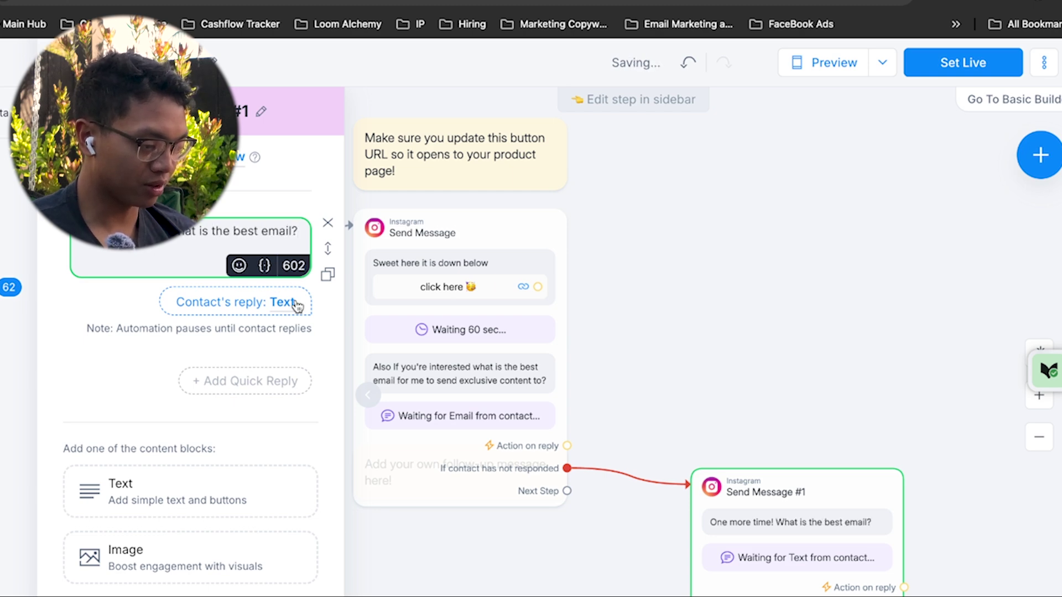
- Set the reply type of the no-response message's question to Email and check its expiry interval
left_click(284, 301)
left_click(493, 192)
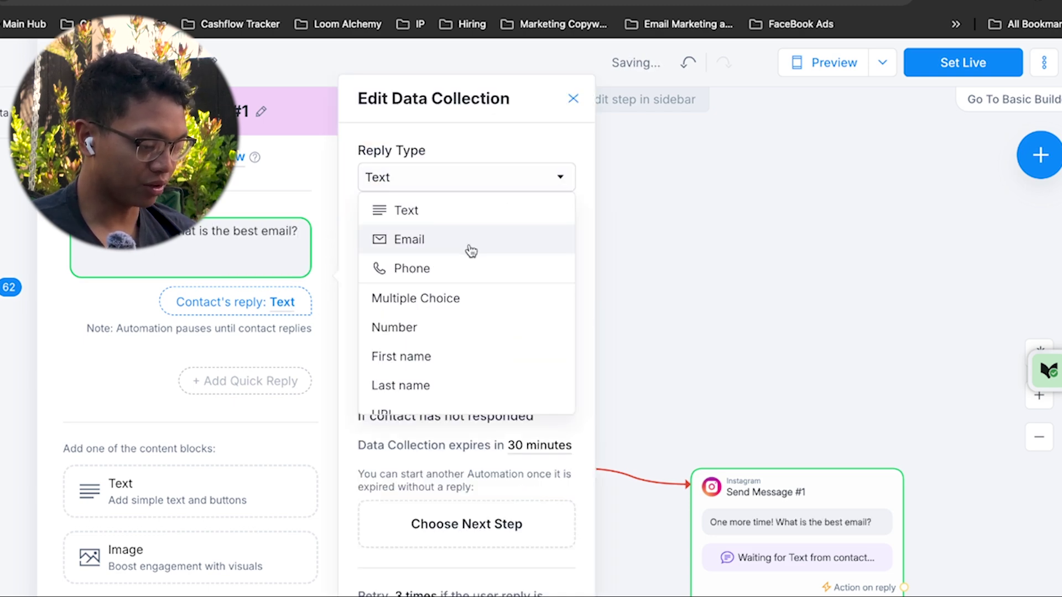
left_click(467, 250)
scroll(469, 446, "down", 2)
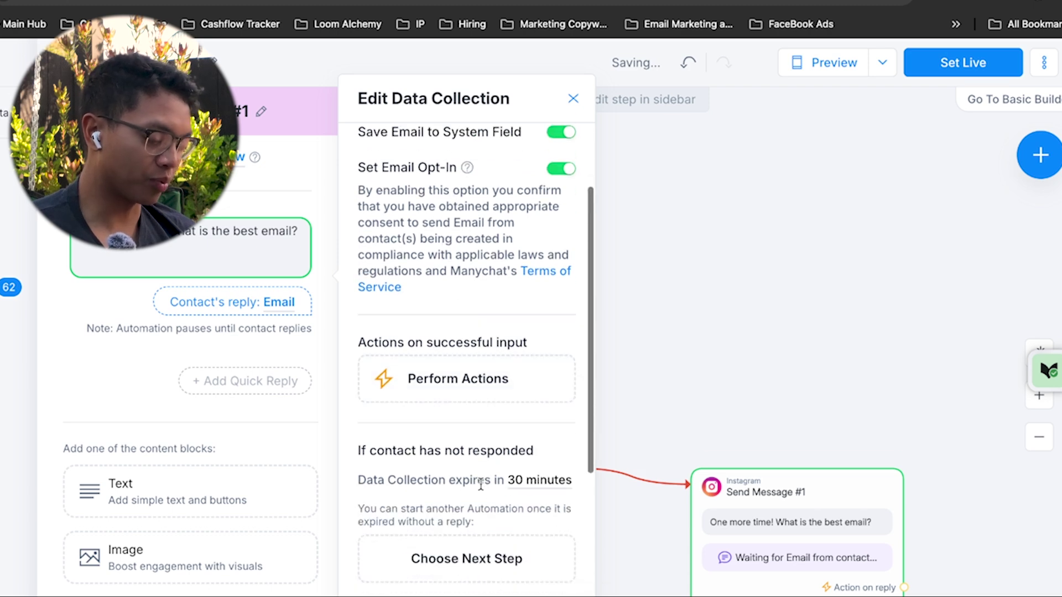
left_click(529, 481)
left_click(481, 460)
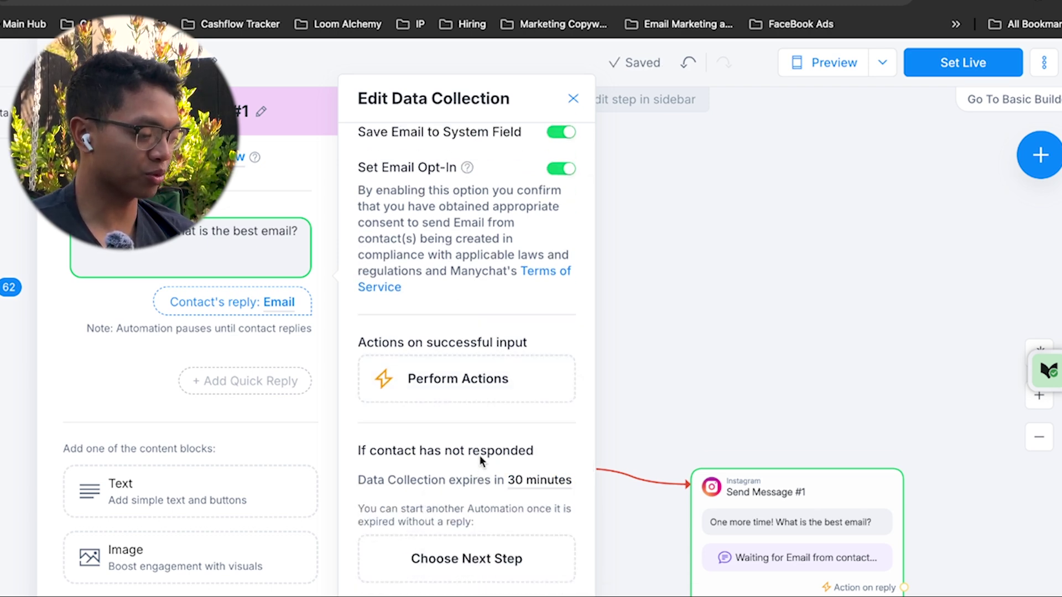
- Reopen the Data Collection settings of the "Sweet here it is down below" message and review its email reply options
scroll(774, 442, "left", 3)
scroll(767, 450, "down", 5)
left_click(935, 383)
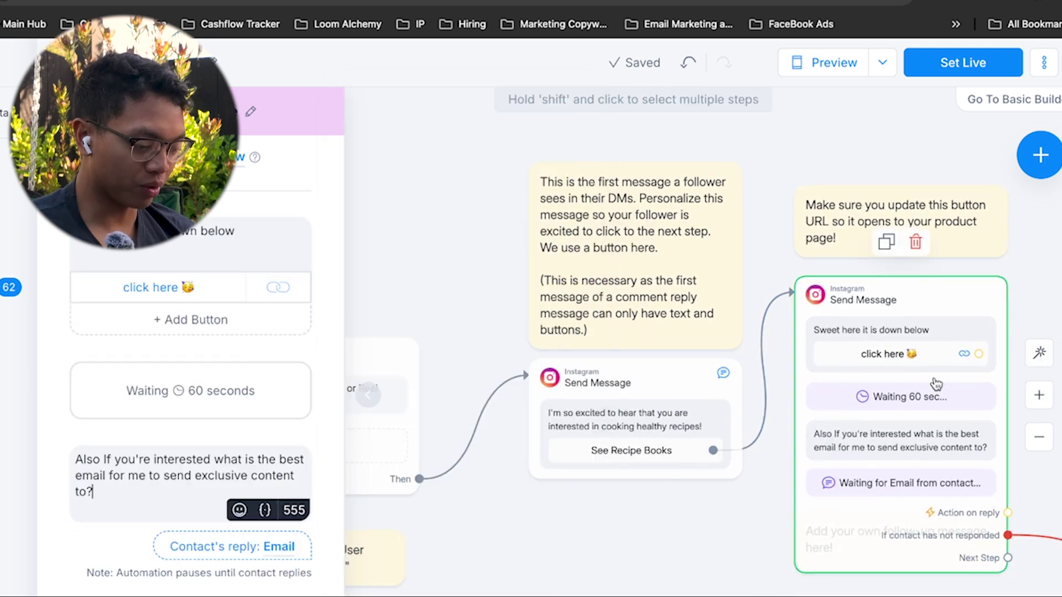
scroll(276, 549, "down", 2)
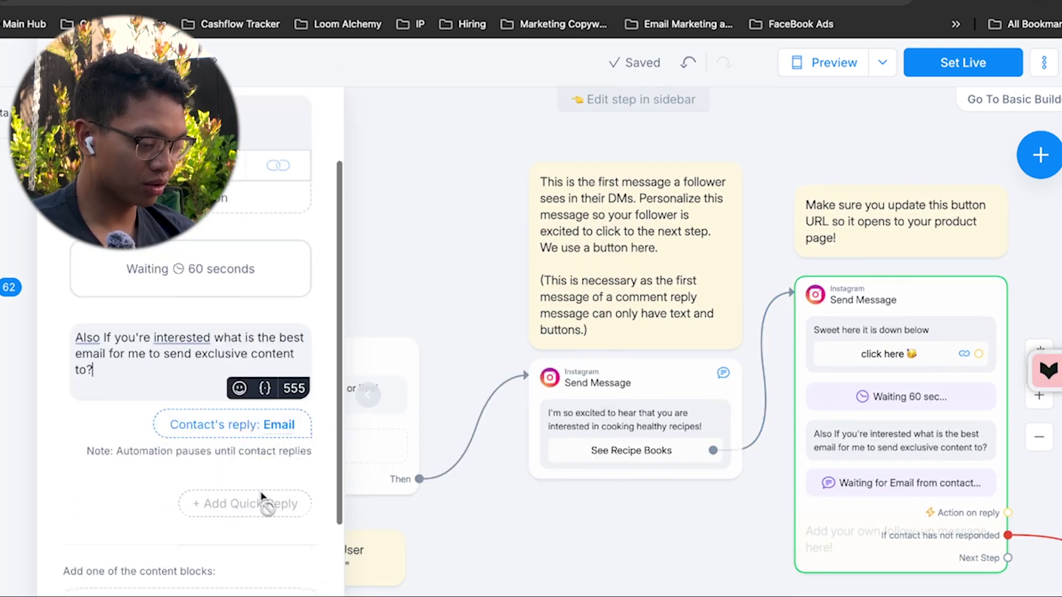
left_click(273, 428)
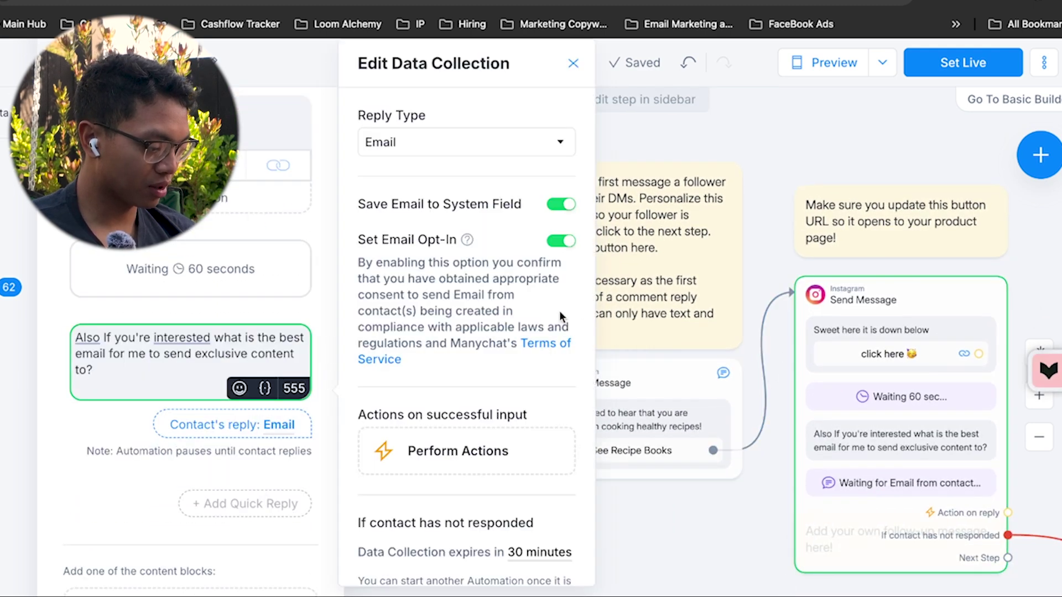
- Add a new Instagram message connected to the Next Step output of the "Sweet here it is down below" message
scroll(697, 380, "right", 5)
left_click_drag(827, 551, 889, 299)
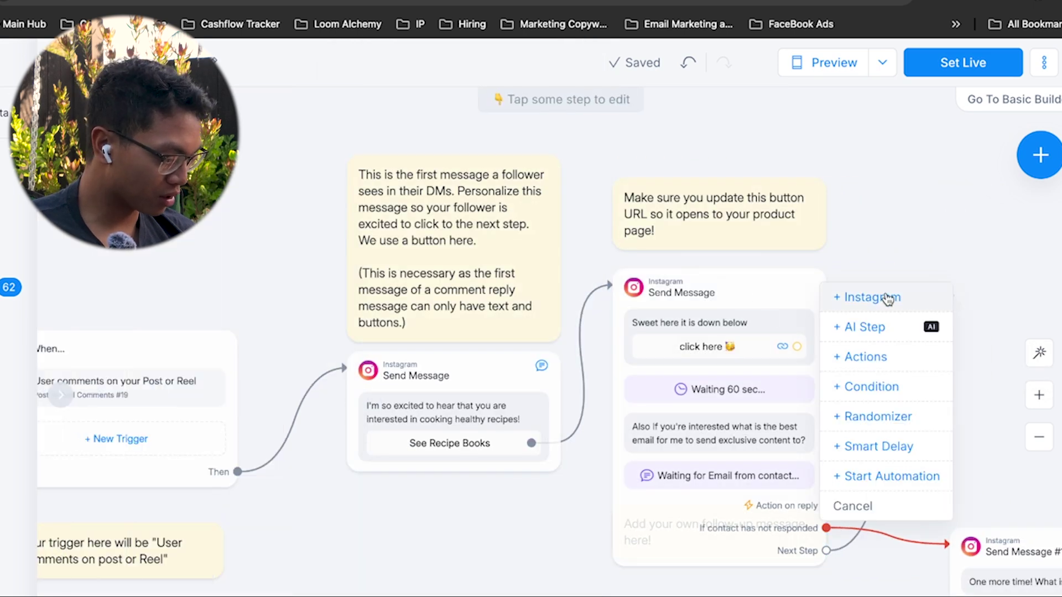
left_click(883, 299)
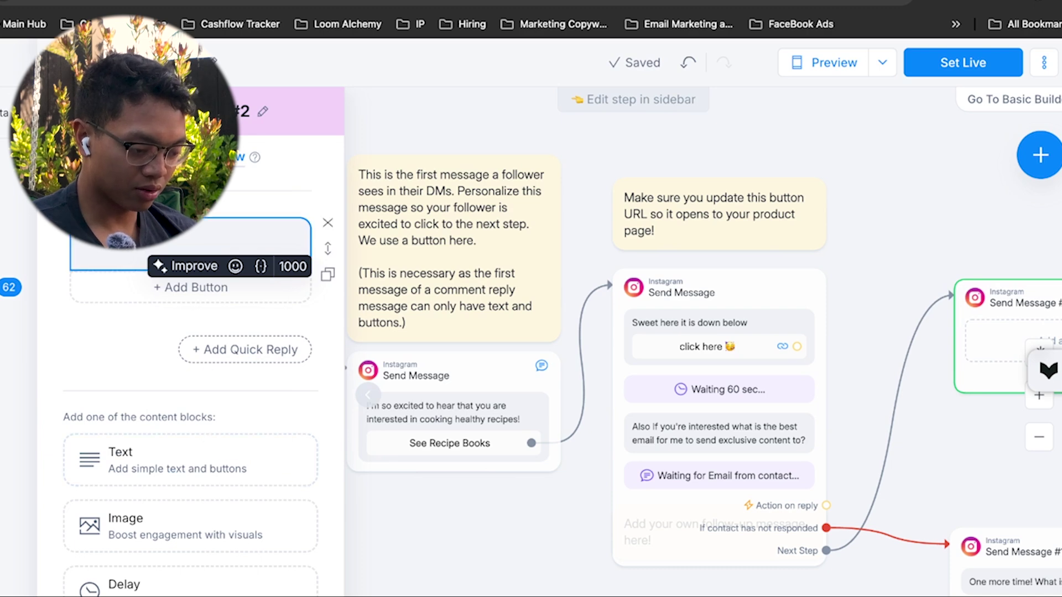
- Enter "Thanks for the email! Excited to send you some free stuff!" as the text of the new Instagram message
type("Thank")
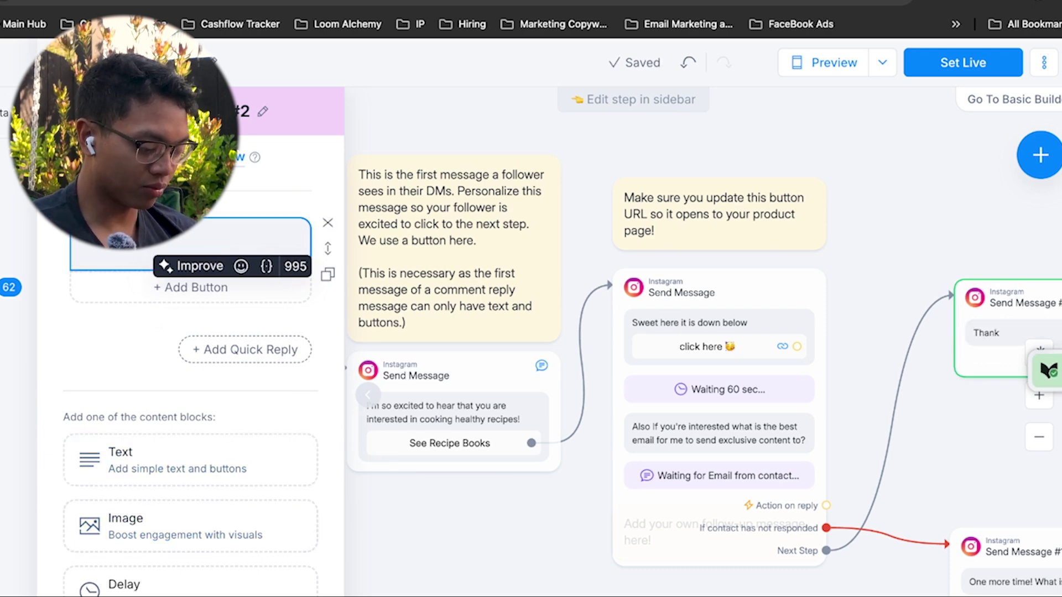
type("s for ")
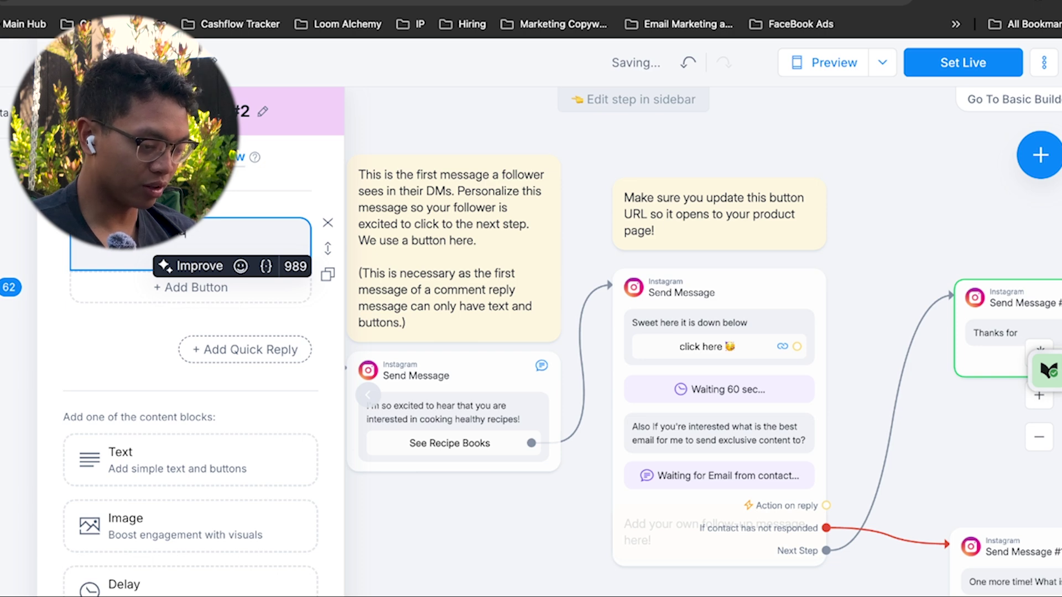
type("the email! Excited to ")
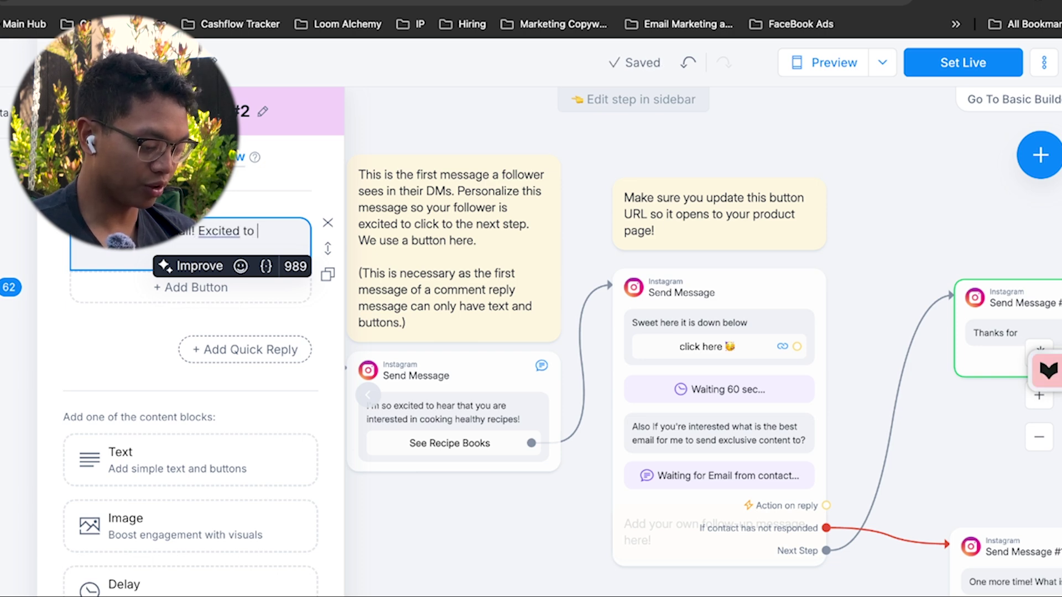
type("send you some free stuff!@")
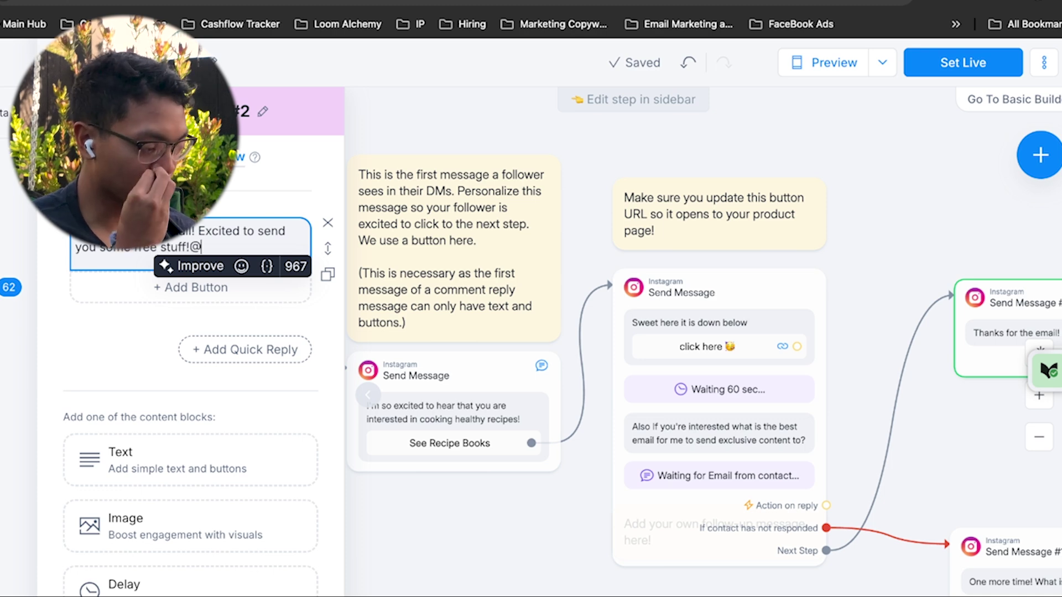
key("BackSpace")
- Review the automation flow from the comment trigger through the offer message to the thank-you and no-response messages
scroll(593, 163, "right", 4)
scroll(593, 164, "down", 3)
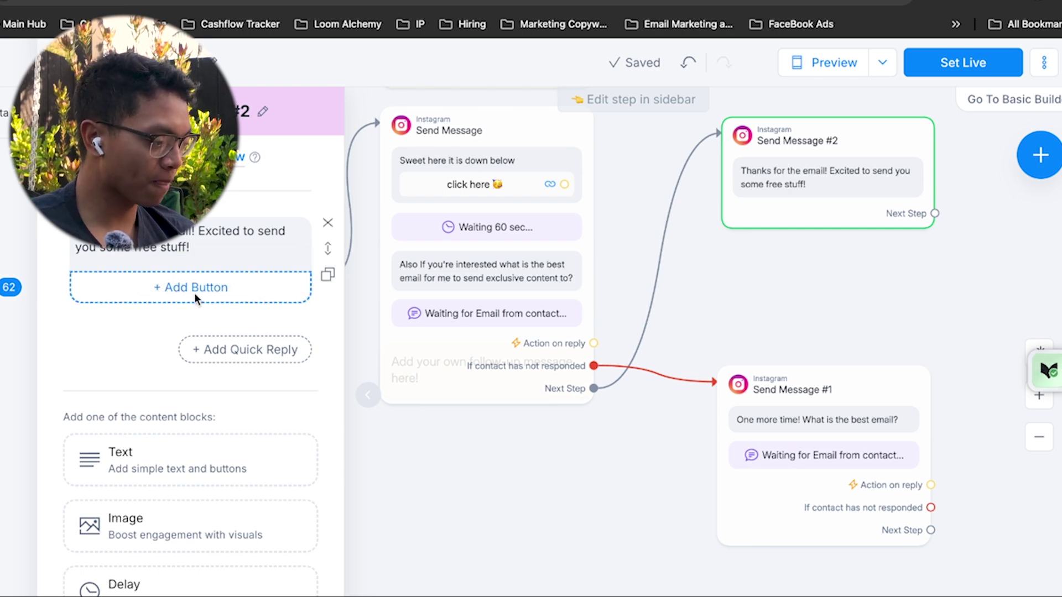
scroll(765, 316, "up", 1)
scroll(766, 311, "up", 5)
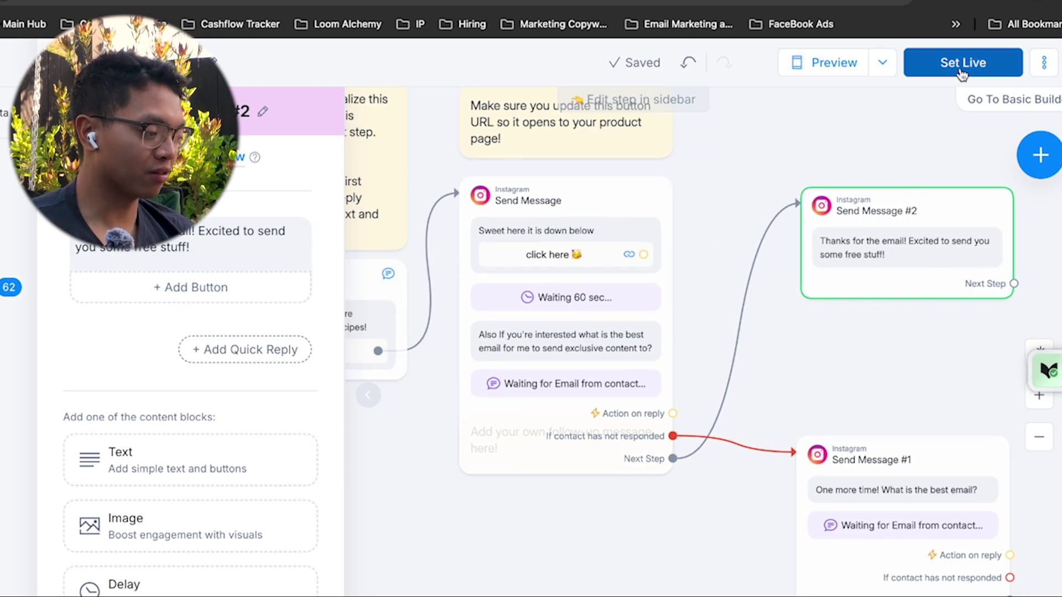
scroll(893, 164, "left", 5)
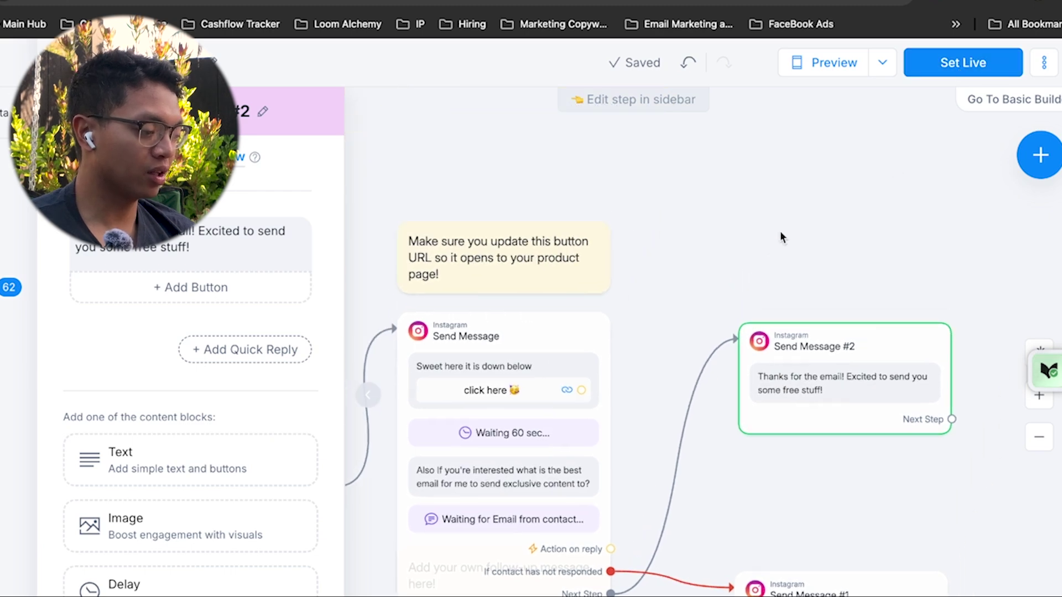
scroll(780, 230, "down", 5)
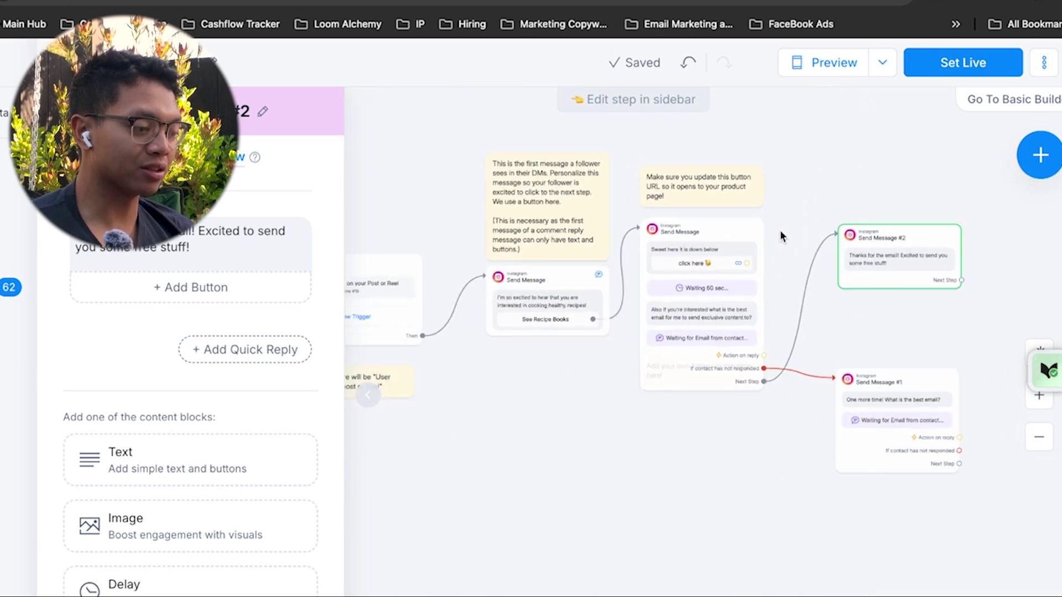
left_click(737, 267)
scroll(737, 268, "up", 3)
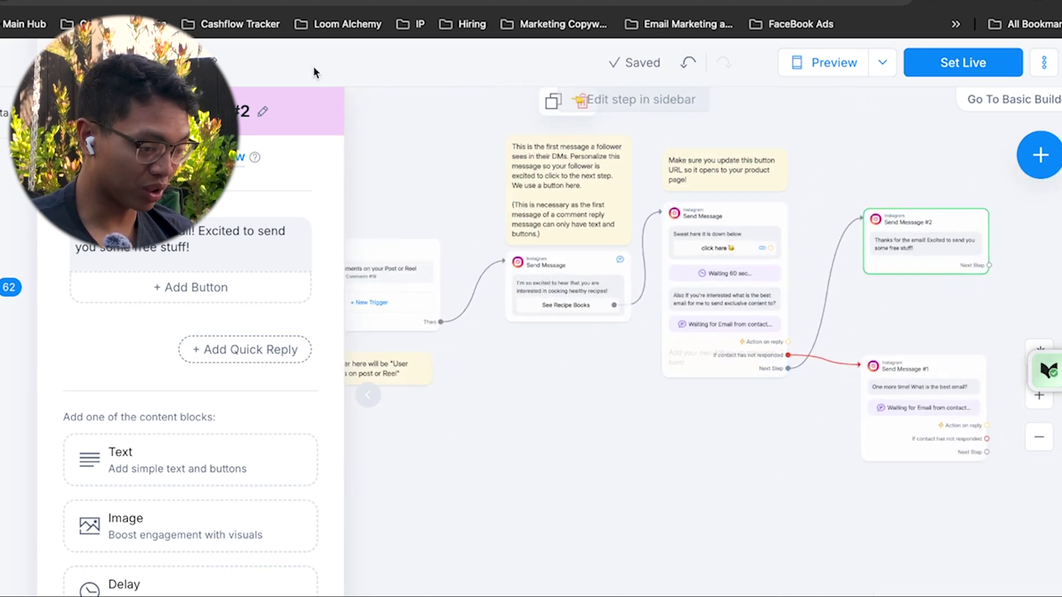